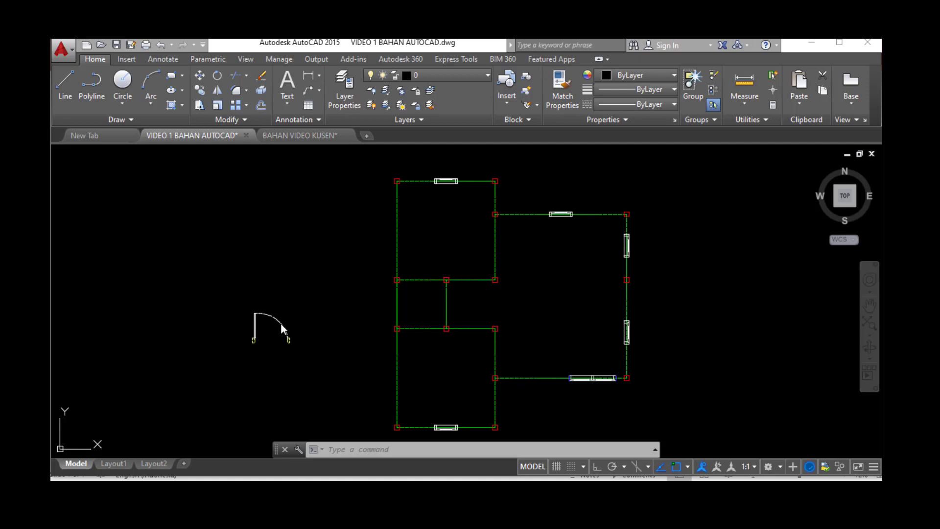
- Switch the loose door block through the KUSEN 2 - 80 CM, KUSEN 3 - 90 CM and KUSEN 4 - 180 CM variants and back to KUSEN 1 - 100 CM
{"action": "left_click", "coordinate": [258, 325]}
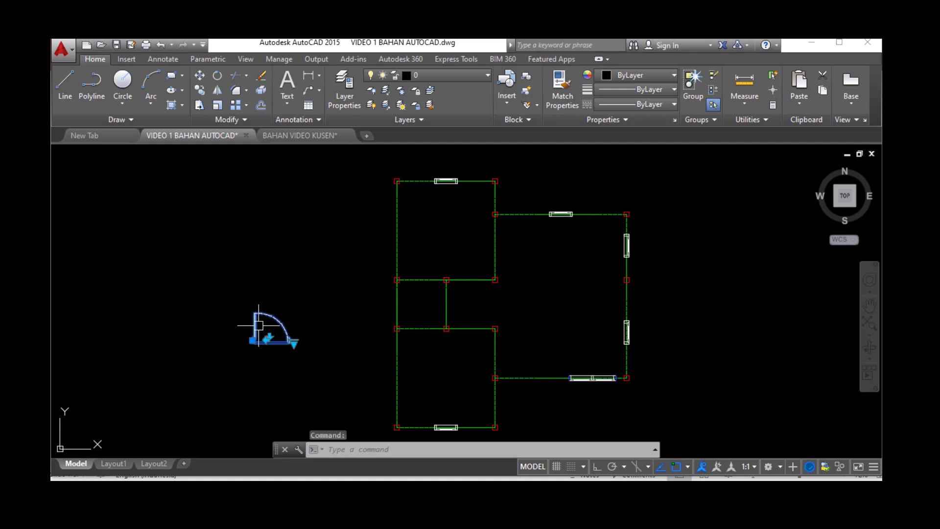
{"action": "scroll", "coordinate": [258, 325], "scroll_direction": "up", "scroll_amount": 3}
{"action": "scroll", "coordinate": [258, 331], "scroll_direction": "up", "scroll_amount": 2}
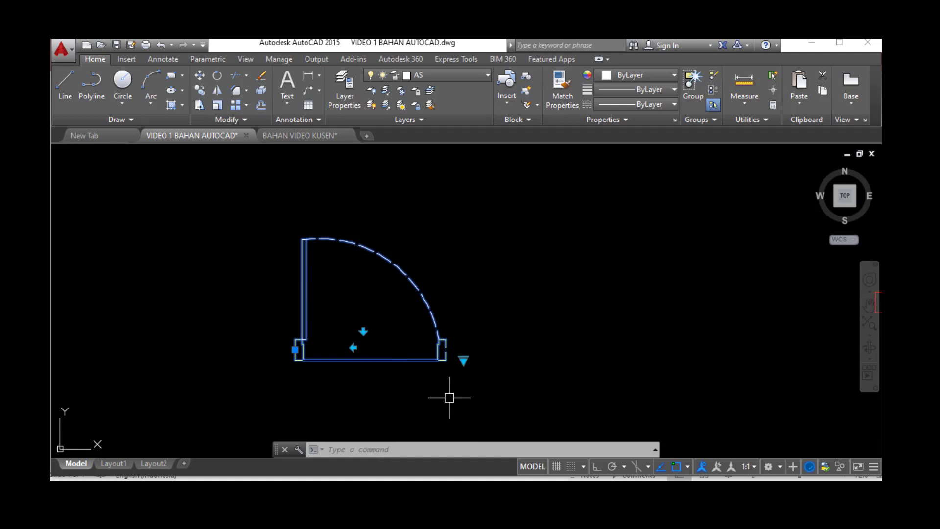
{"action": "left_click", "coordinate": [463, 360]}
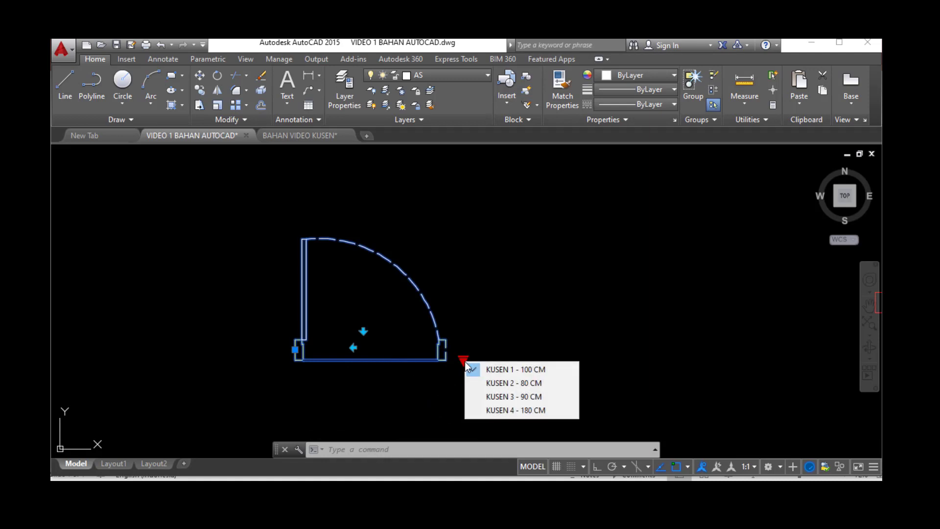
{"action": "left_click", "coordinate": [483, 386]}
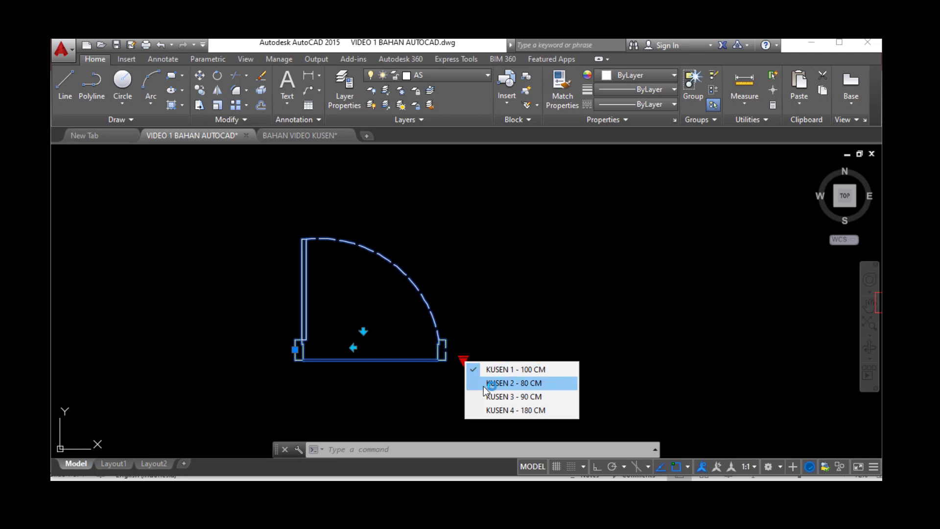
{"action": "left_click", "coordinate": [464, 360]}
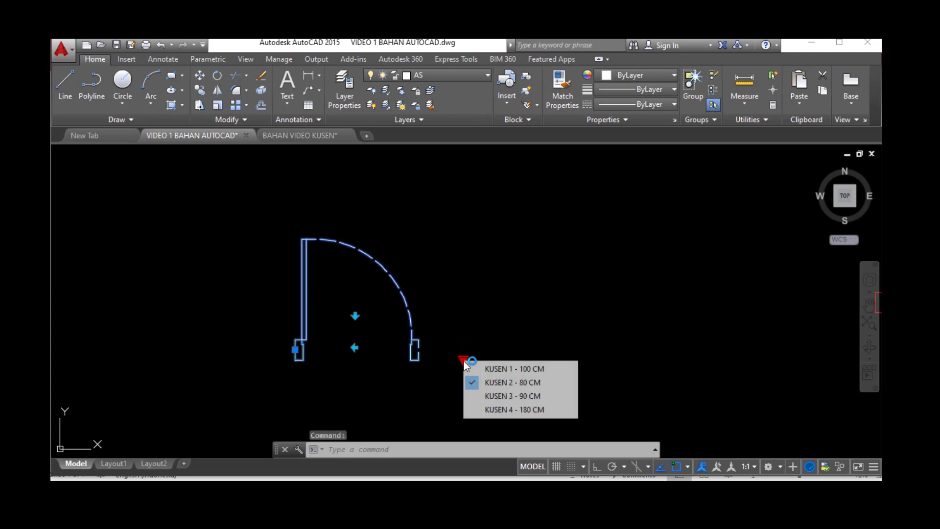
{"action": "left_click", "coordinate": [486, 396]}
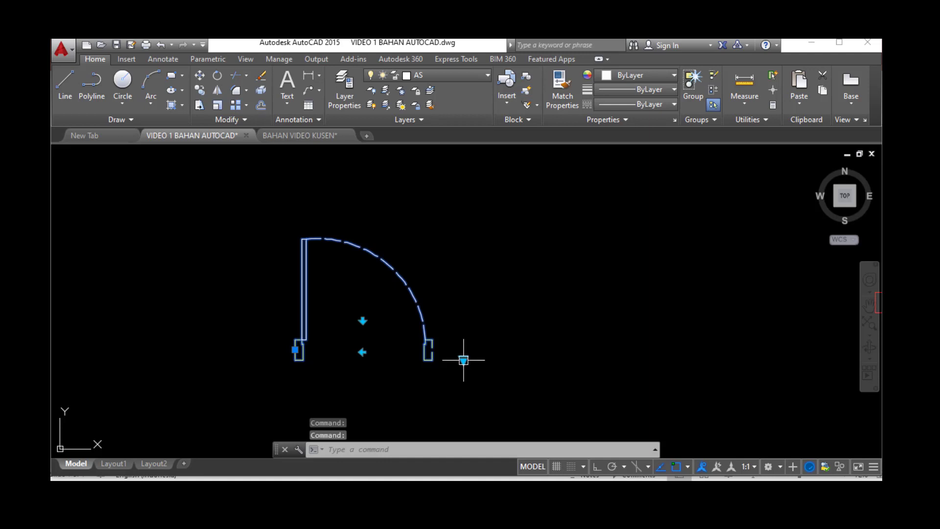
{"action": "left_click", "coordinate": [463, 361]}
{"action": "left_click", "coordinate": [491, 412]}
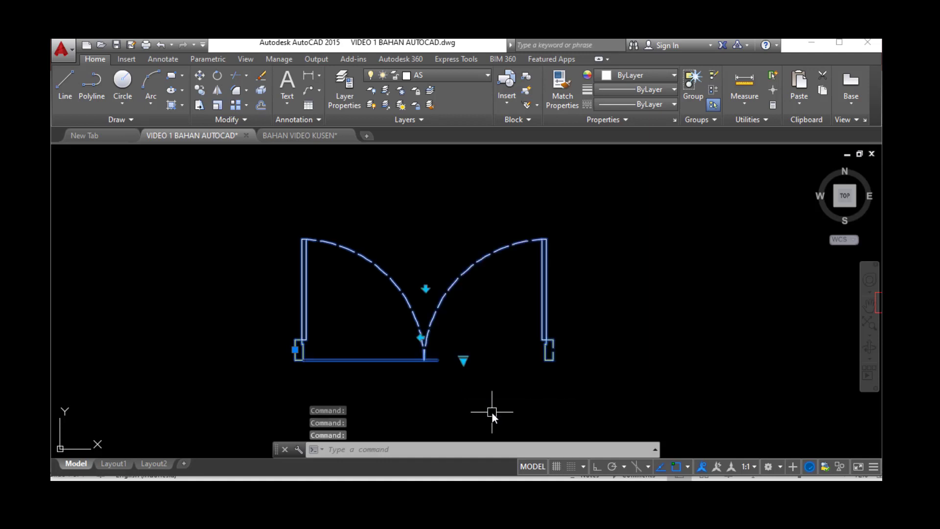
{"action": "left_click", "coordinate": [464, 360]}
{"action": "left_click", "coordinate": [479, 366]}
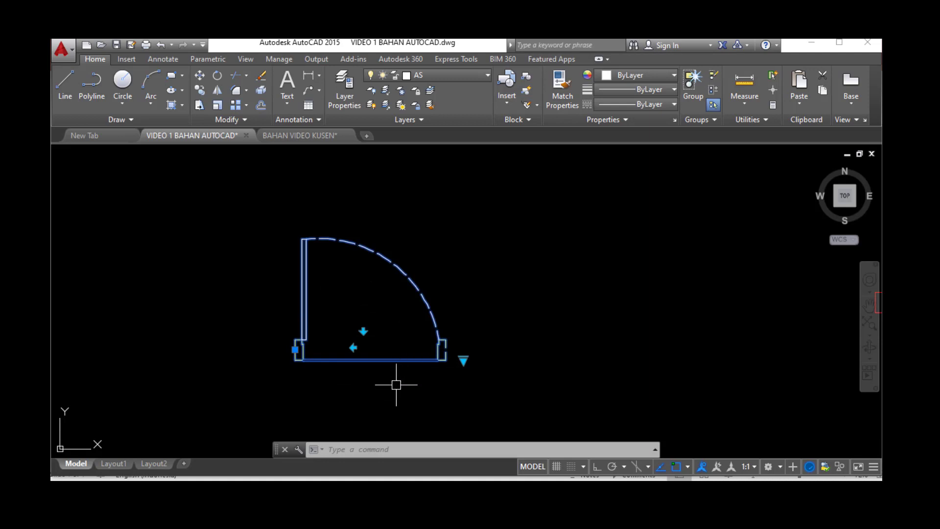
- Flip the loose door block vertically and horizontally, flip it back in both directions, and deselect it
{"action": "scroll", "coordinate": [430, 300], "scroll_direction": "down", "scroll_amount": 2}
{"action": "scroll", "coordinate": [373, 374], "scroll_direction": "up", "scroll_amount": 2}
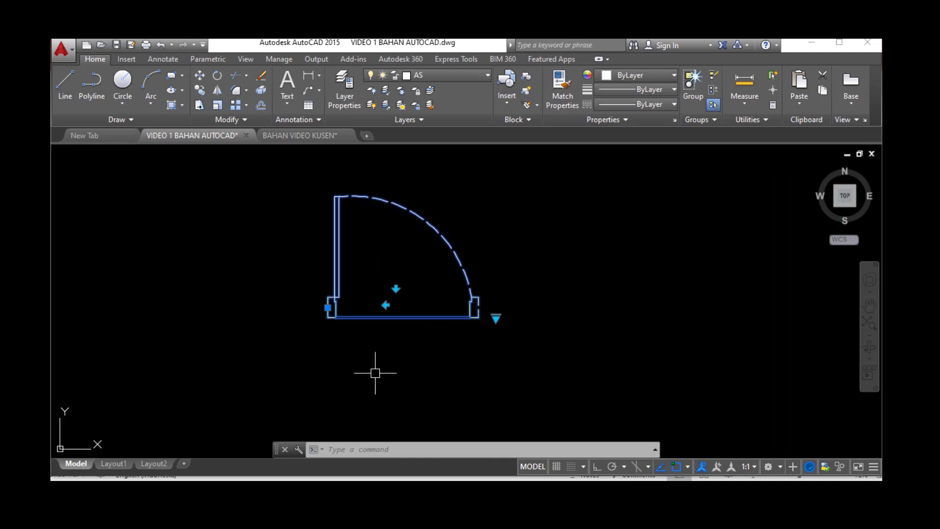
{"action": "scroll", "coordinate": [400, 299], "scroll_direction": "up", "scroll_amount": 2}
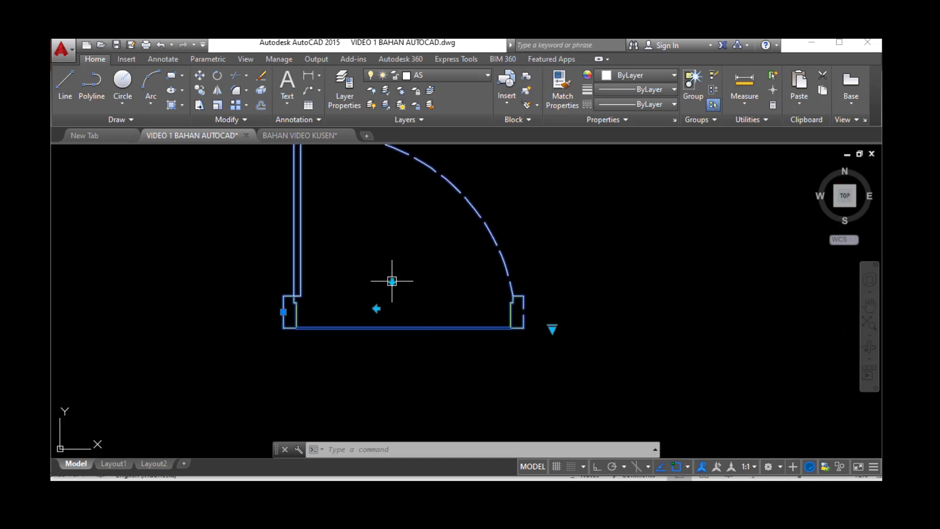
{"action": "left_click", "coordinate": [391, 280]}
{"action": "scroll", "coordinate": [393, 279], "scroll_direction": "down", "scroll_amount": 1}
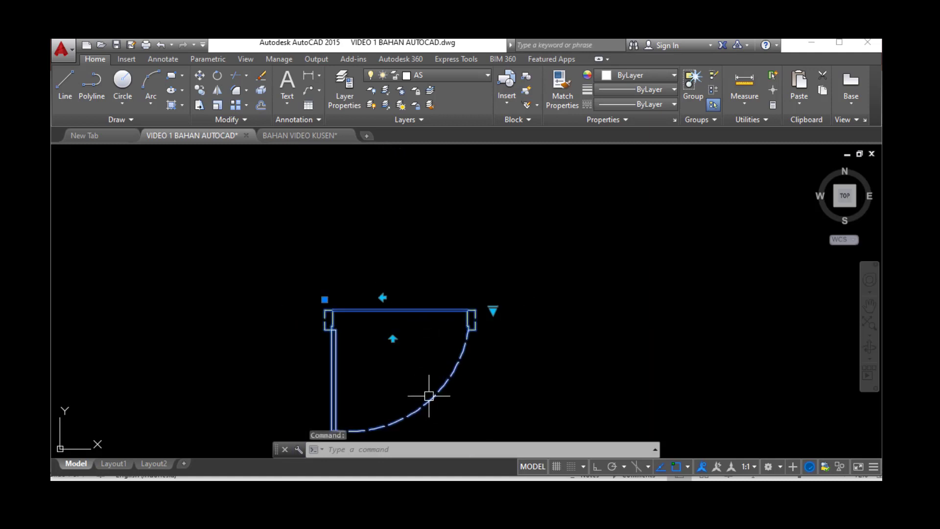
{"action": "left_click", "coordinate": [383, 297]}
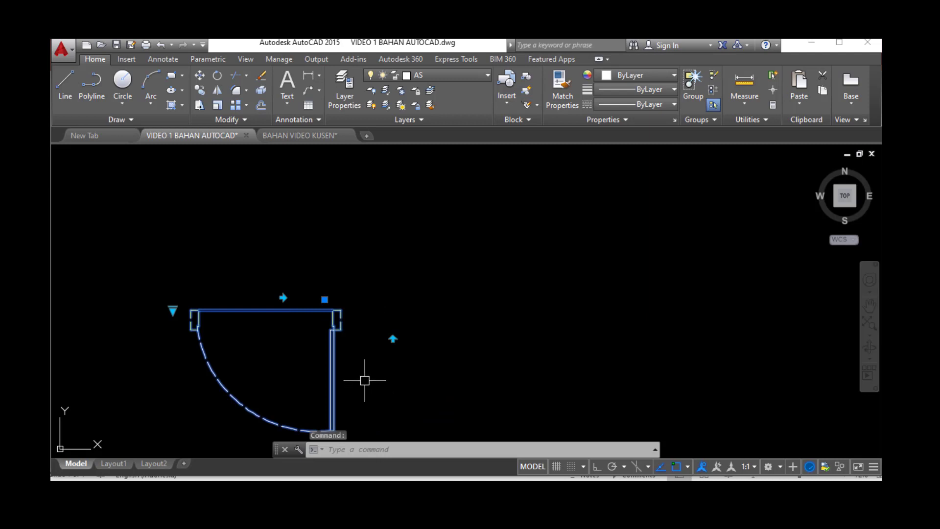
{"action": "left_click", "coordinate": [392, 338]}
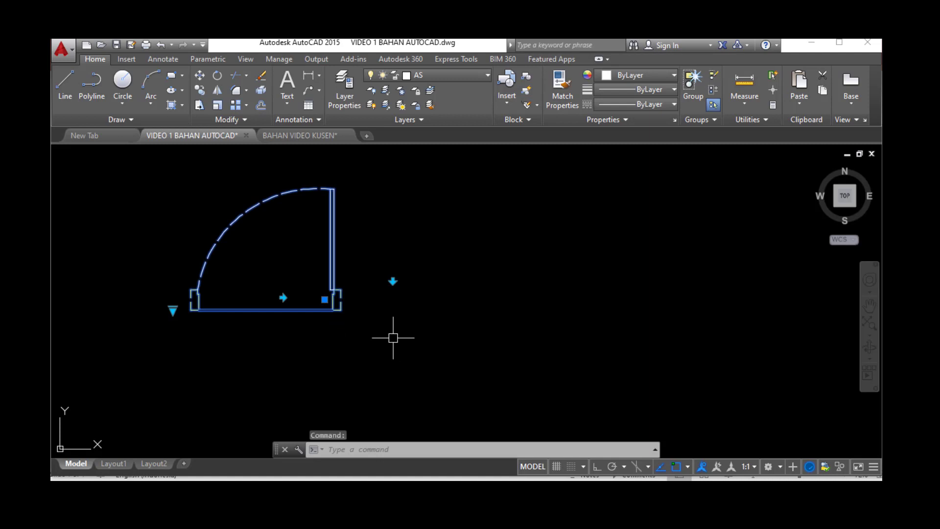
{"action": "left_click", "coordinate": [283, 297]}
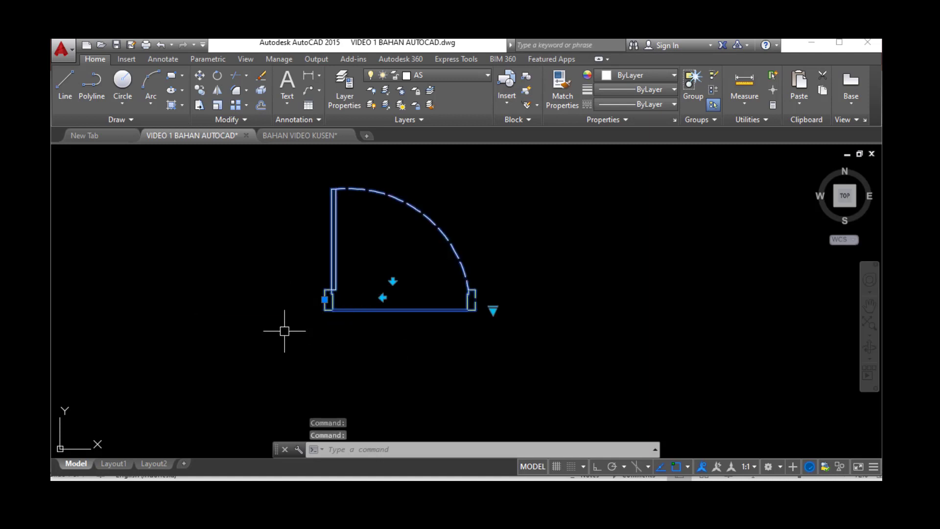
{"action": "scroll", "coordinate": [278, 321], "scroll_direction": "down", "scroll_amount": 4}
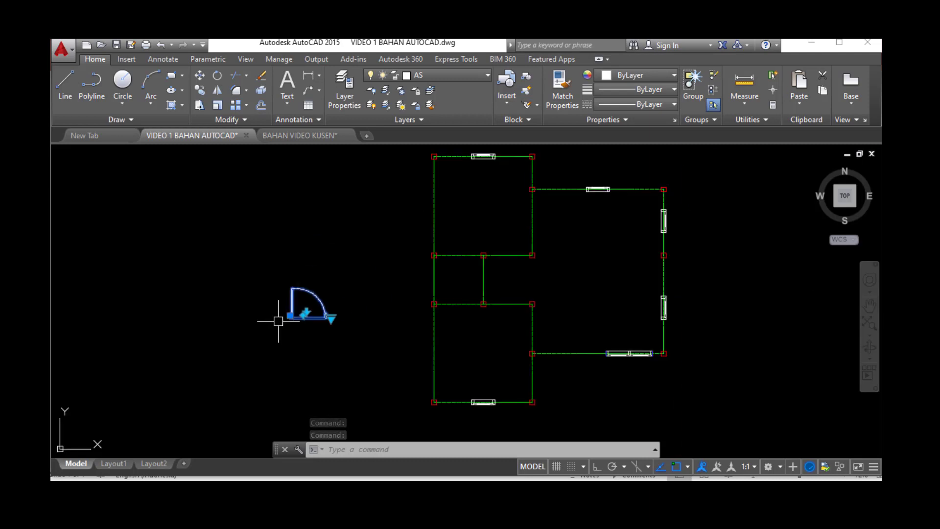
{"action": "scroll", "coordinate": [278, 321], "scroll_direction": "up", "scroll_amount": 4}
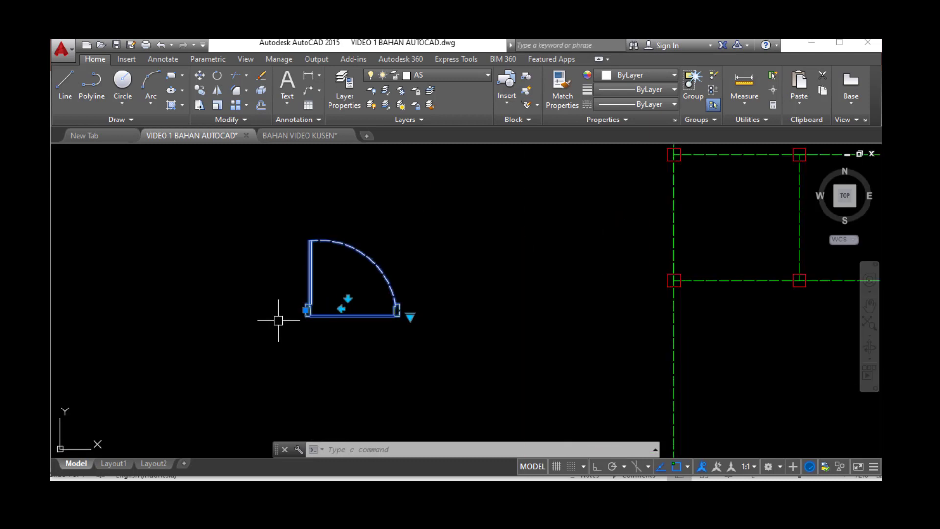
{"action": "scroll", "coordinate": [278, 320], "scroll_direction": "down", "scroll_amount": 4}
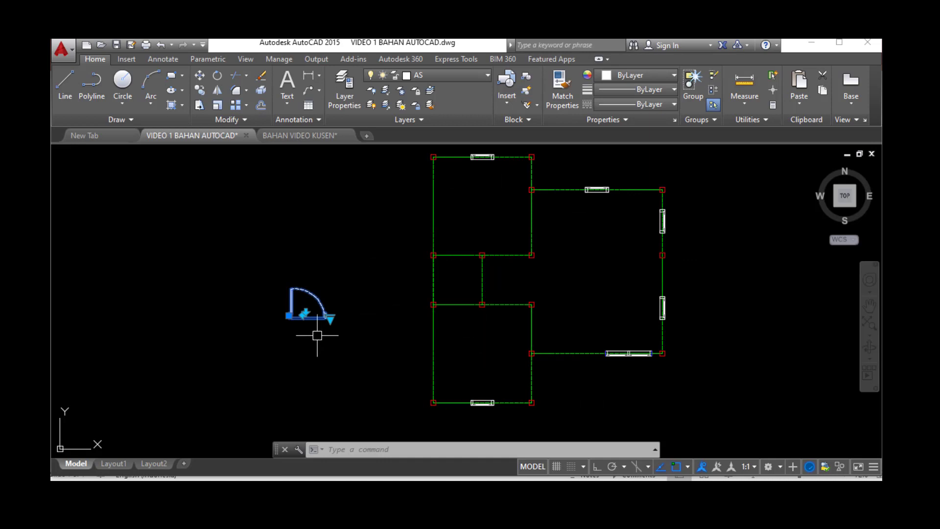
{"action": "key", "text": "Escape"}
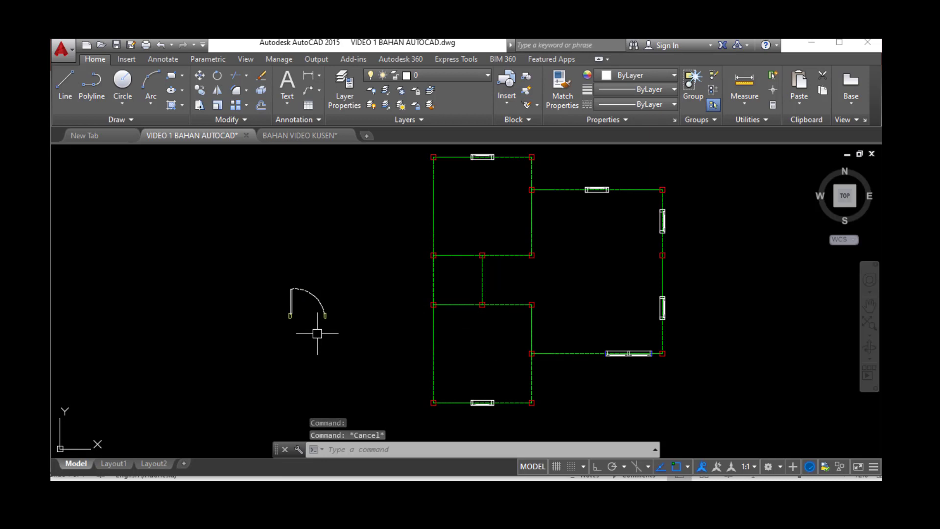
- Copy the loose door block by its lower-left frame corner onto the large room's lower wall, beside the column at the wall's left end
{"action": "type", "text": "c0"}
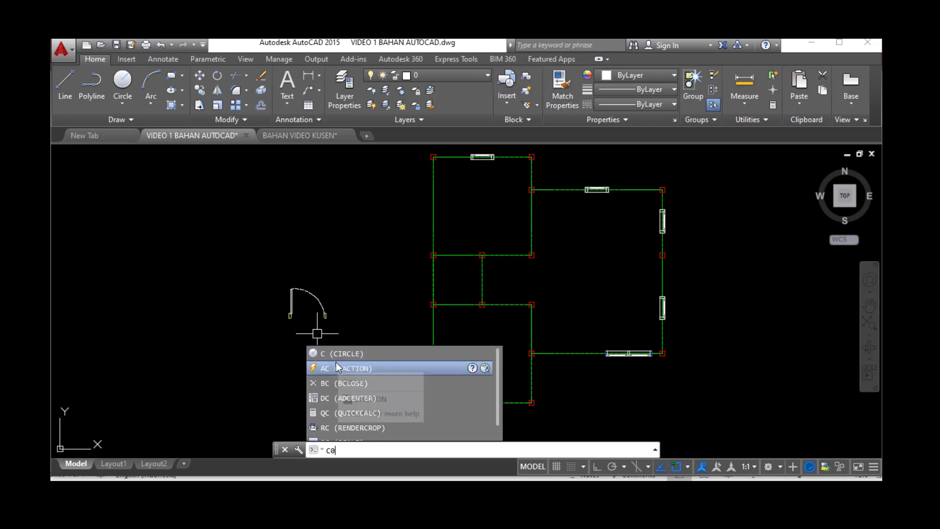
{"action": "key", "text": "BackSpace"}
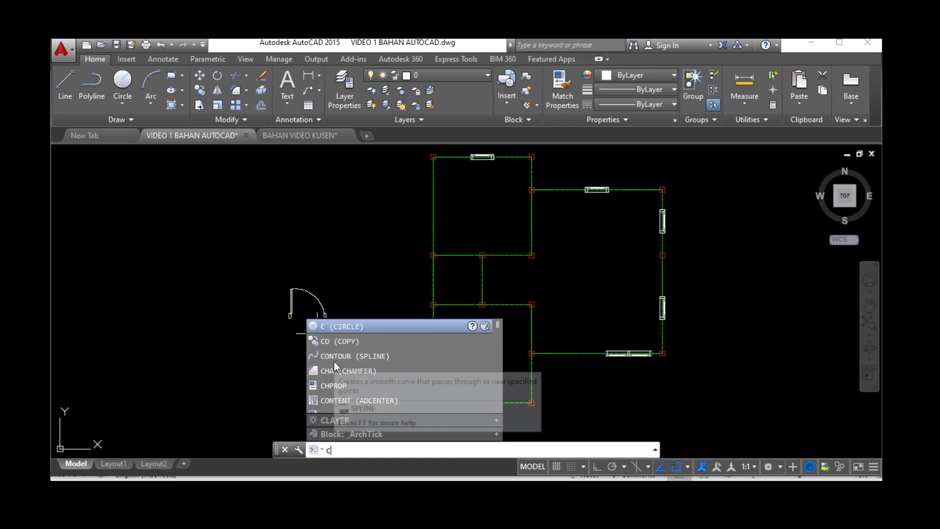
{"action": "type", "text": "o"}
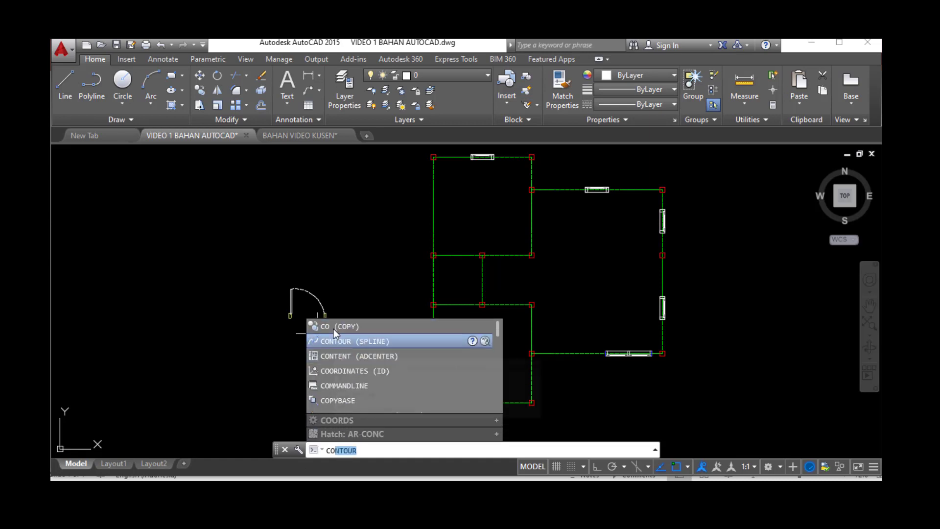
{"action": "left_click", "coordinate": [333, 327]}
{"action": "left_click", "coordinate": [357, 333]}
{"action": "left_click", "coordinate": [269, 259]}
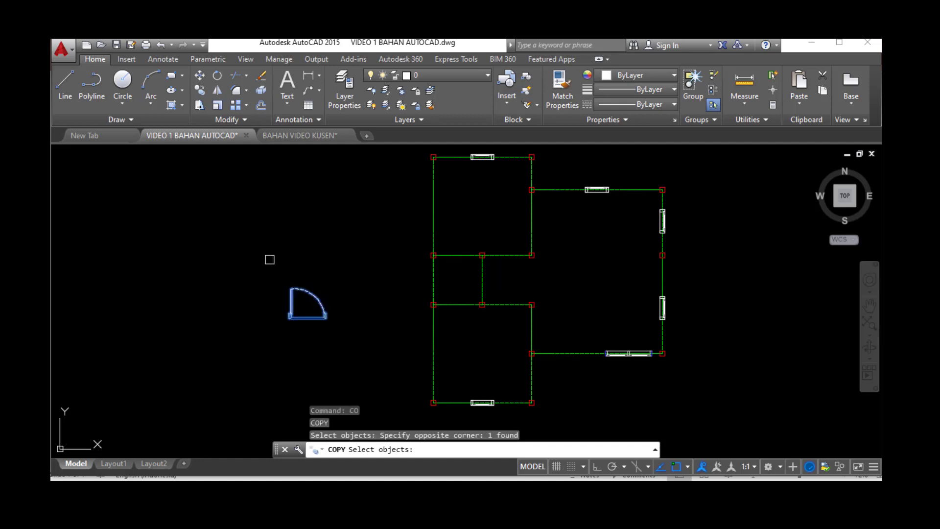
{"action": "scroll", "coordinate": [281, 318], "scroll_direction": "up", "scroll_amount": 5}
{"action": "key", "text": "Return"}
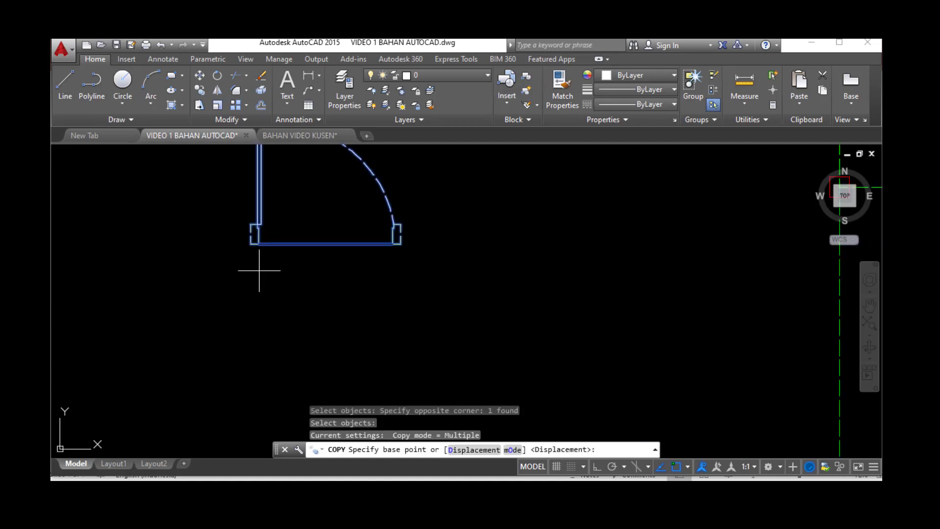
{"action": "left_click", "coordinate": [250, 244]}
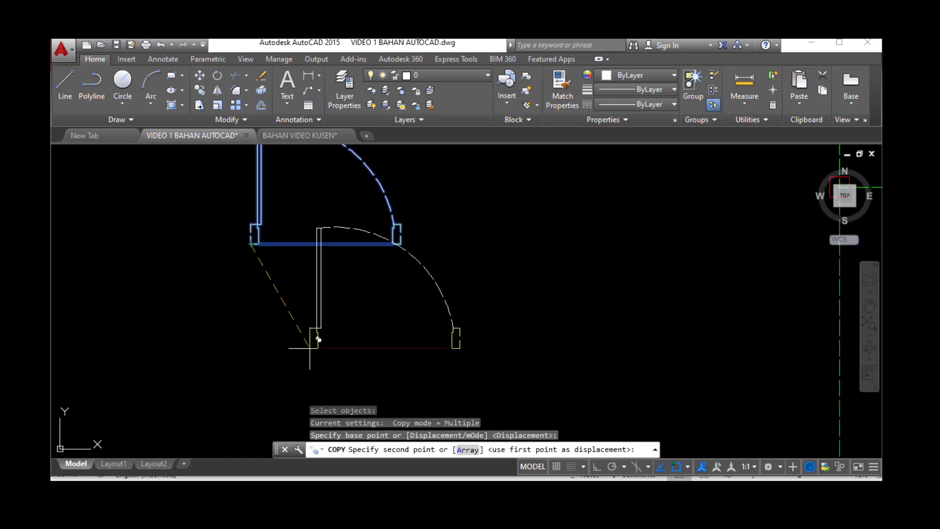
{"action": "scroll", "coordinate": [227, 265], "scroll_direction": "down", "scroll_amount": 6}
{"action": "scroll", "coordinate": [492, 291], "scroll_direction": "up", "scroll_amount": 4}
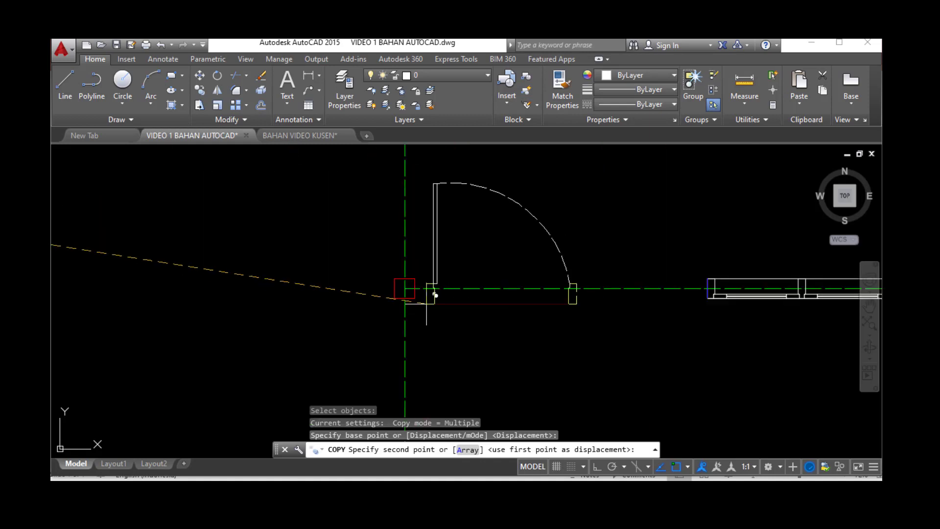
{"action": "left_click", "coordinate": [421, 316]}
- Place a second door copy at the column on the upper-left room's lower-right corner and end the Copy command
{"action": "scroll", "coordinate": [422, 316], "scroll_direction": "down", "scroll_amount": 4}
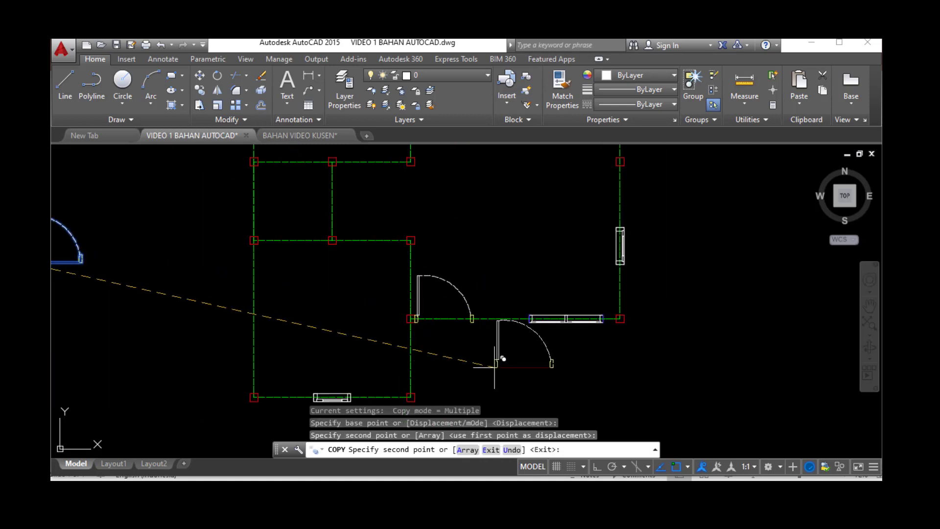
{"action": "scroll", "coordinate": [495, 366], "scroll_direction": "down", "scroll_amount": 2}
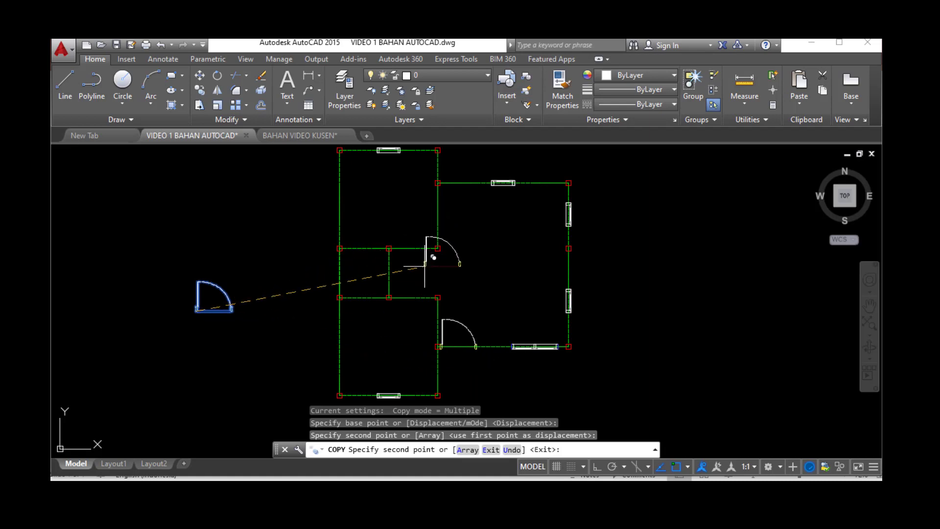
{"action": "scroll", "coordinate": [460, 230], "scroll_direction": "up", "scroll_amount": 2}
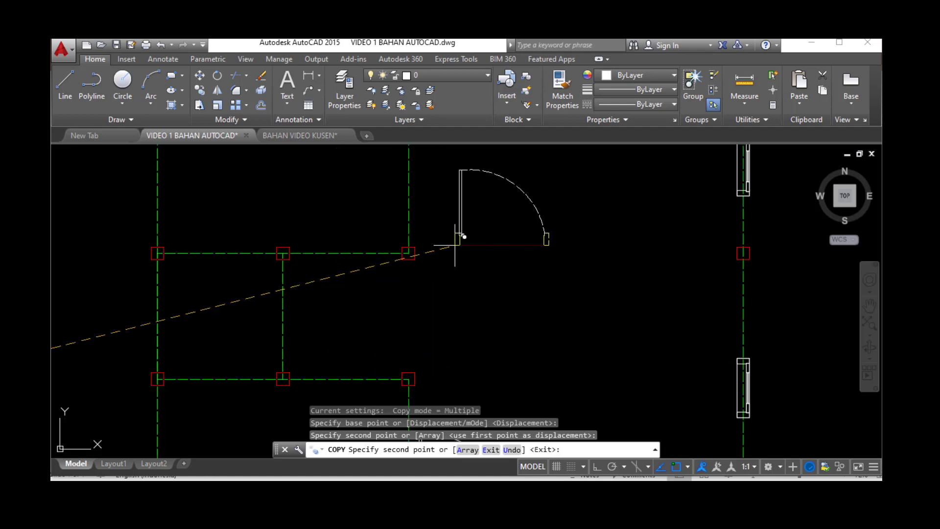
{"action": "scroll", "coordinate": [461, 360], "scroll_direction": "down", "scroll_amount": 2}
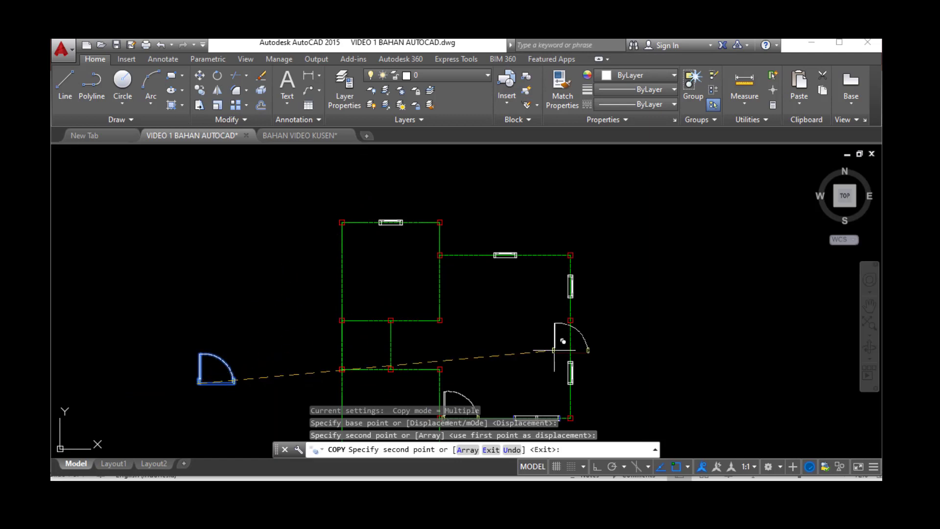
{"action": "scroll", "coordinate": [435, 325], "scroll_direction": "up", "scroll_amount": 4}
{"action": "scroll", "coordinate": [435, 326], "scroll_direction": "up", "scroll_amount": 2}
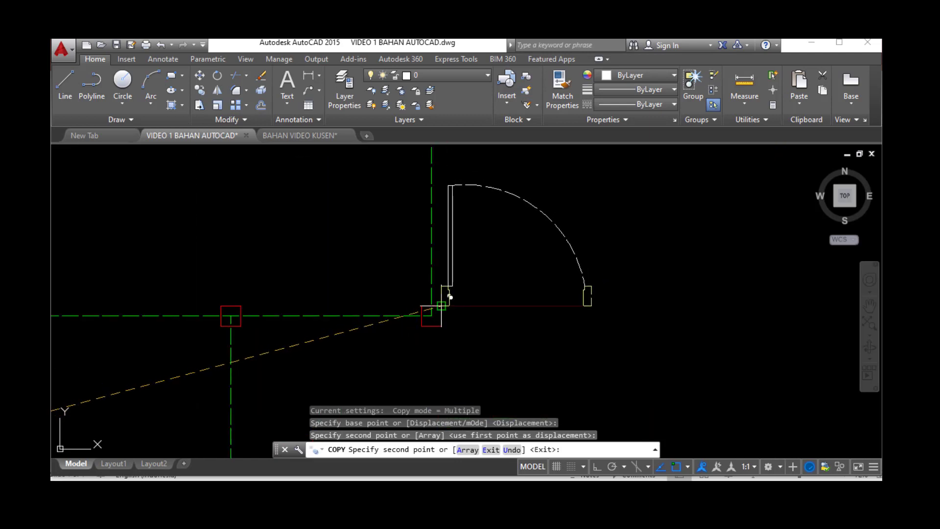
{"action": "left_click", "coordinate": [437, 313]}
{"action": "scroll", "coordinate": [551, 329], "scroll_direction": "down", "scroll_amount": 4}
{"action": "scroll", "coordinate": [548, 325], "scroll_direction": "down", "scroll_amount": 5}
{"action": "left_click", "coordinate": [502, 340]}
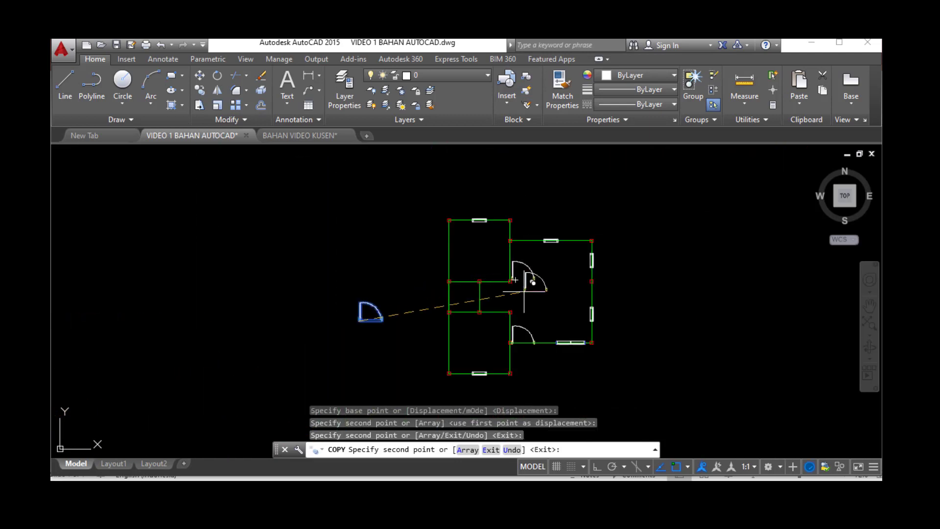
{"action": "scroll", "coordinate": [541, 289], "scroll_direction": "up", "scroll_amount": 3}
{"action": "key", "text": "Escape"}
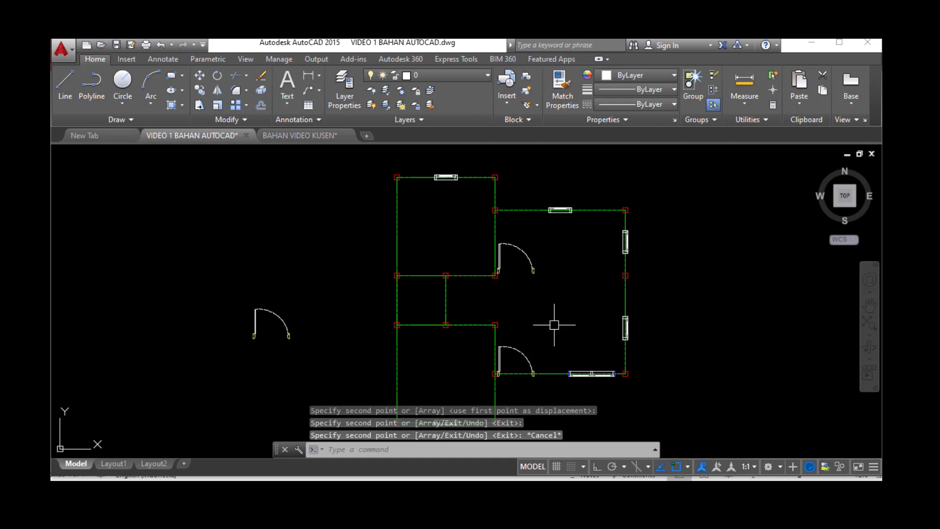
- Switch the door copy on the large room's lower wall to the KUSEN 4 - 180 CM variant and deselect it
{"action": "scroll", "coordinate": [546, 376], "scroll_direction": "up", "scroll_amount": 4}
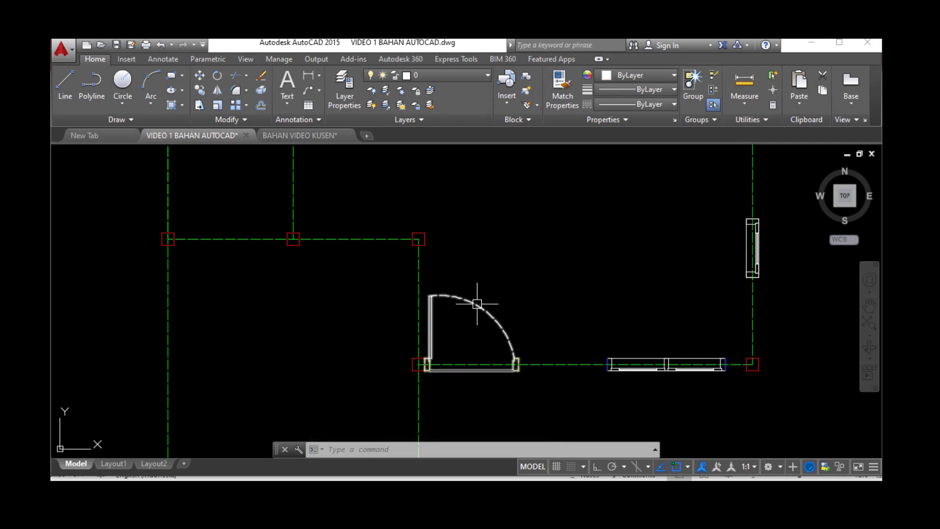
{"action": "left_click", "coordinate": [477, 305]}
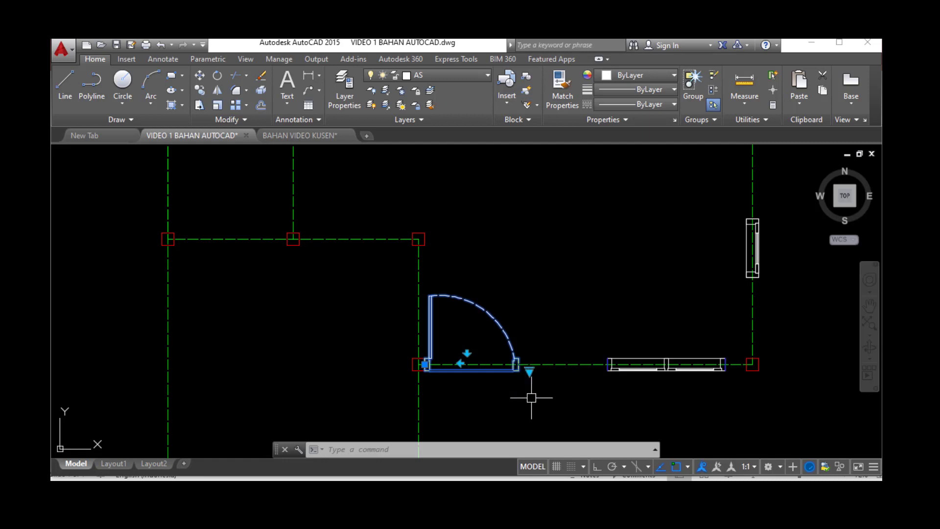
{"action": "left_click", "coordinate": [529, 370]}
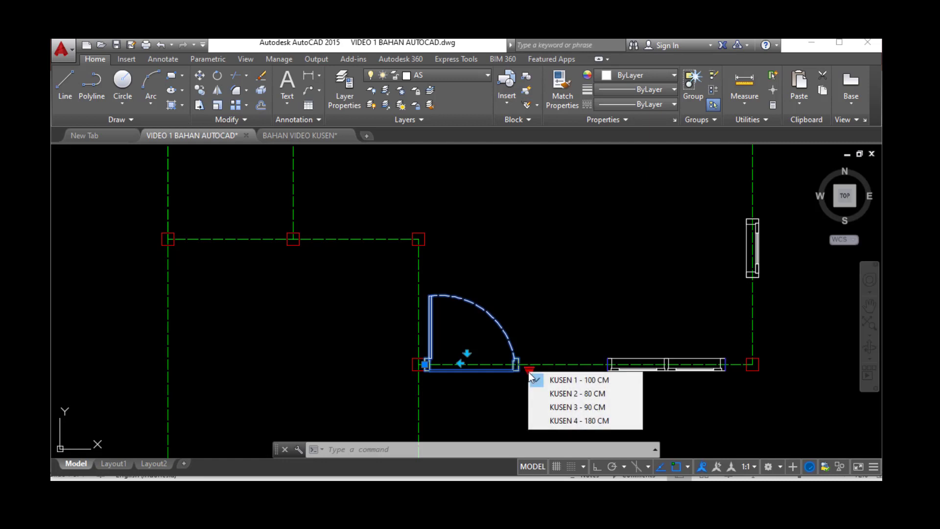
{"action": "left_click", "coordinate": [585, 420]}
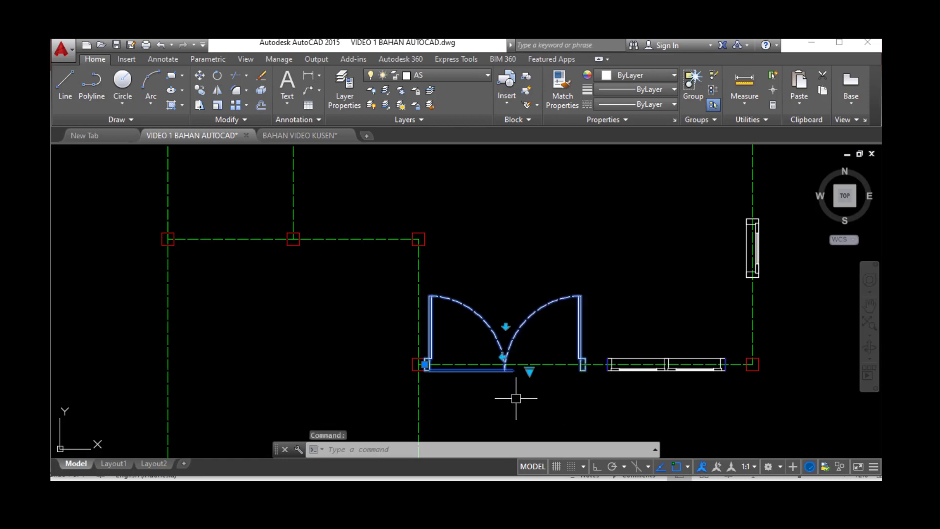
{"action": "key", "text": "Escape"}
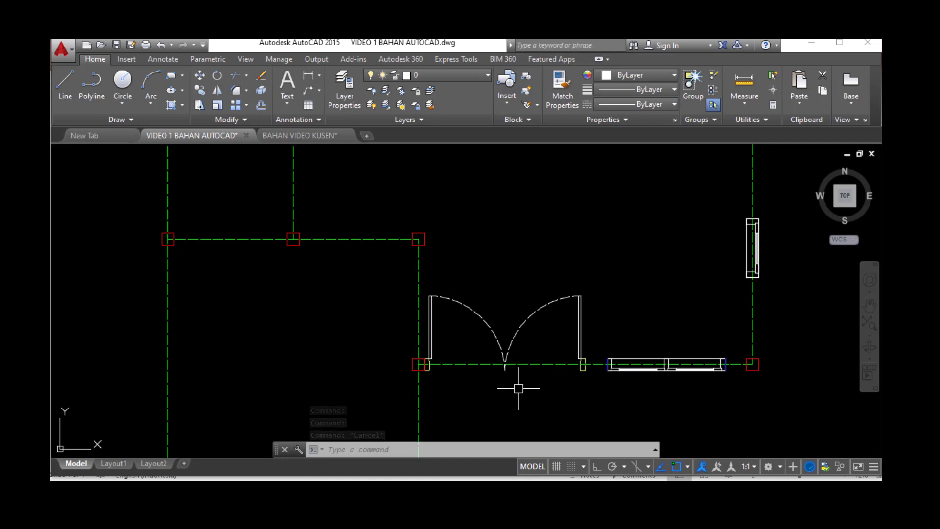
- Move the upper door copy by its lower-right frame corner to the lower-left corner of the column at the upper-left room's lower-right corner
{"action": "scroll", "coordinate": [519, 389], "scroll_direction": "down", "scroll_amount": 2}
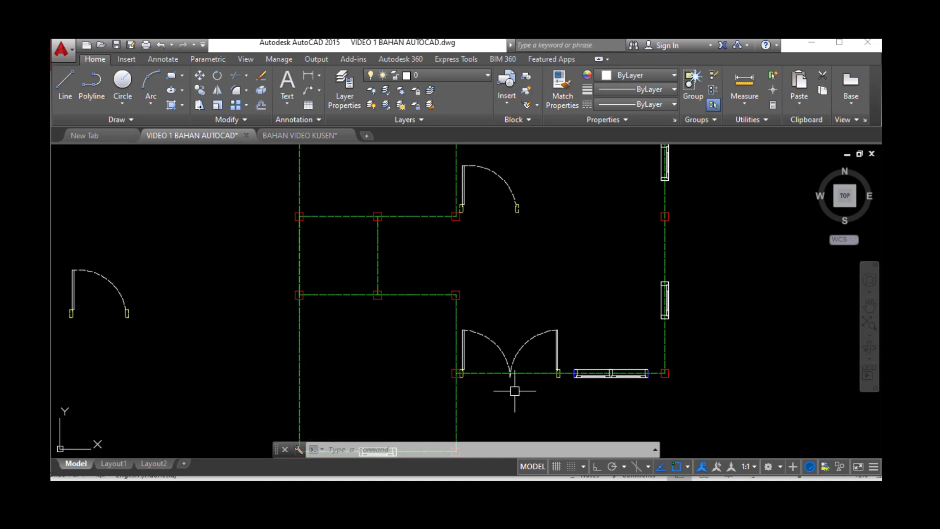
{"action": "scroll", "coordinate": [563, 389], "scroll_direction": "down", "scroll_amount": 3}
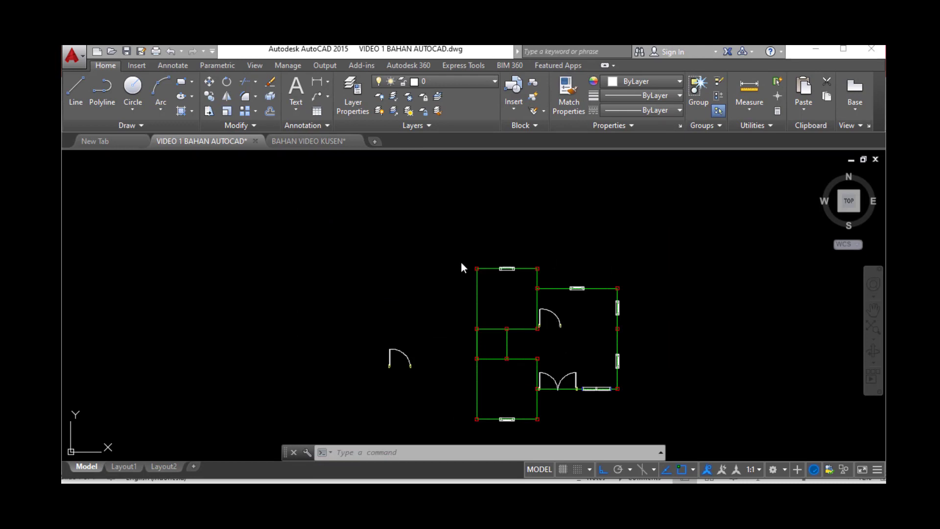
{"action": "scroll", "coordinate": [549, 333], "scroll_direction": "up", "scroll_amount": 5}
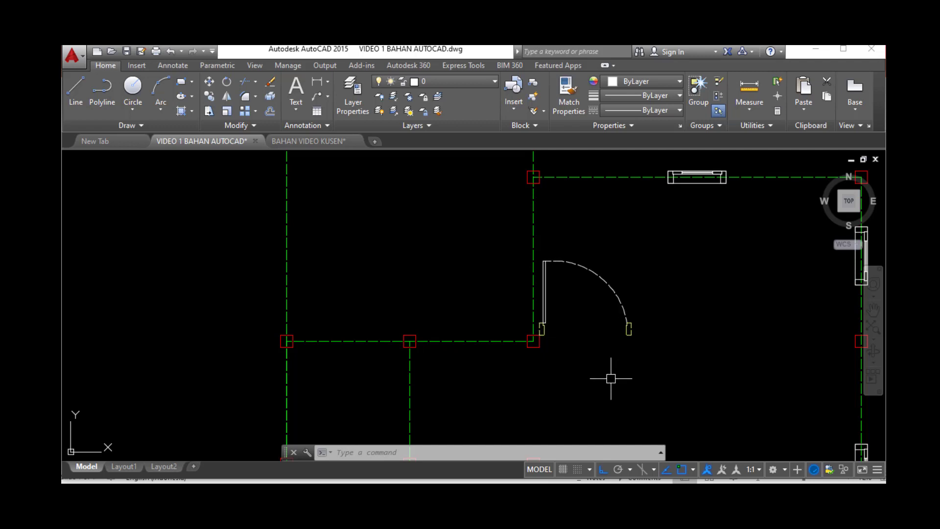
{"action": "type", "text": "m"}
{"action": "key", "text": "Return"}
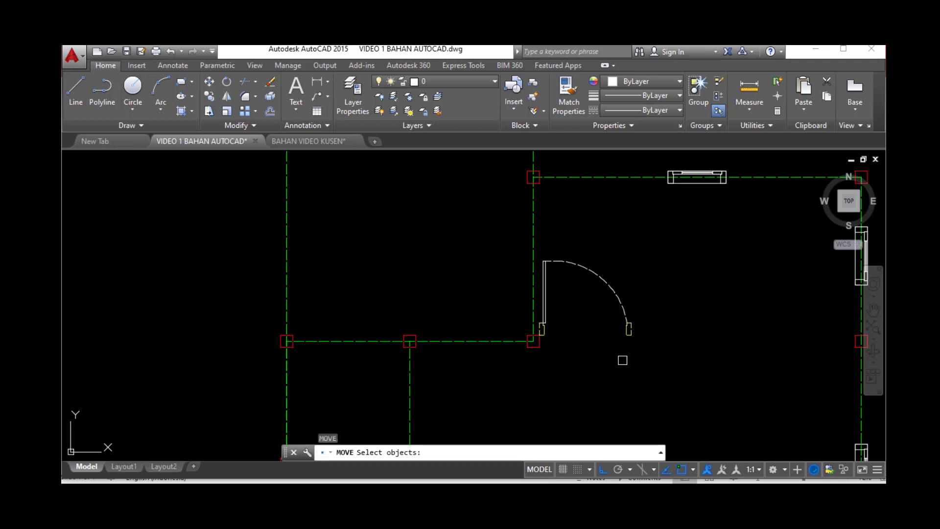
{"action": "left_click", "coordinate": [631, 331]}
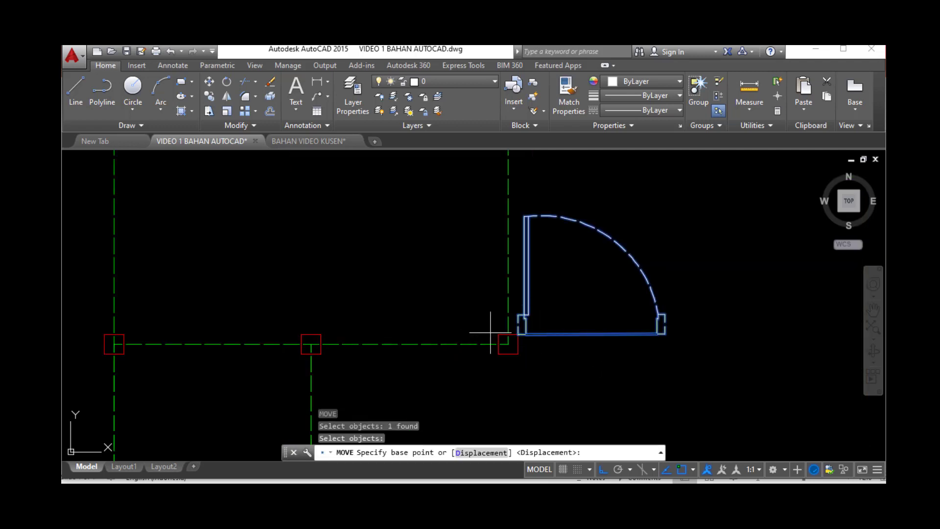
{"action": "left_click", "coordinate": [664, 335]}
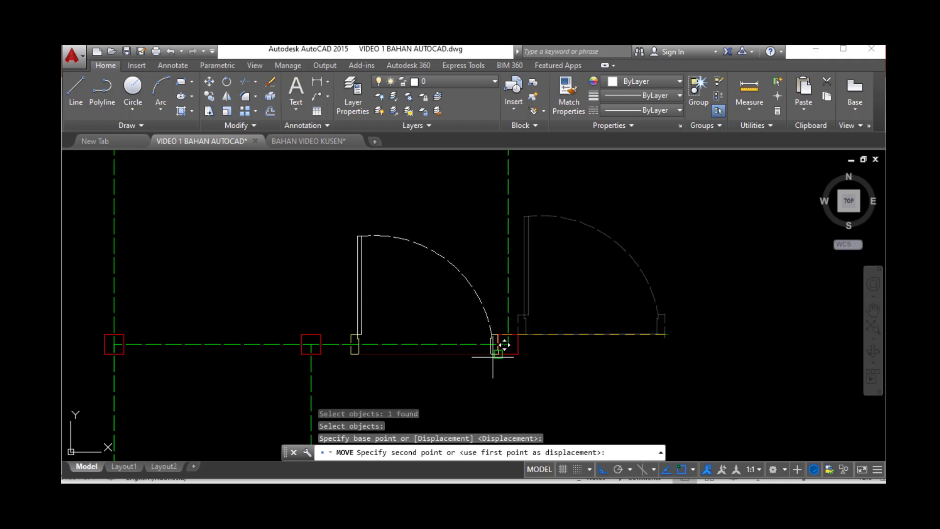
{"action": "left_click", "coordinate": [493, 355]}
- Flip the door on the upper-left room's lower wall horizontally and deselect it
{"action": "scroll", "coordinate": [614, 361], "scroll_direction": "down", "scroll_amount": 2}
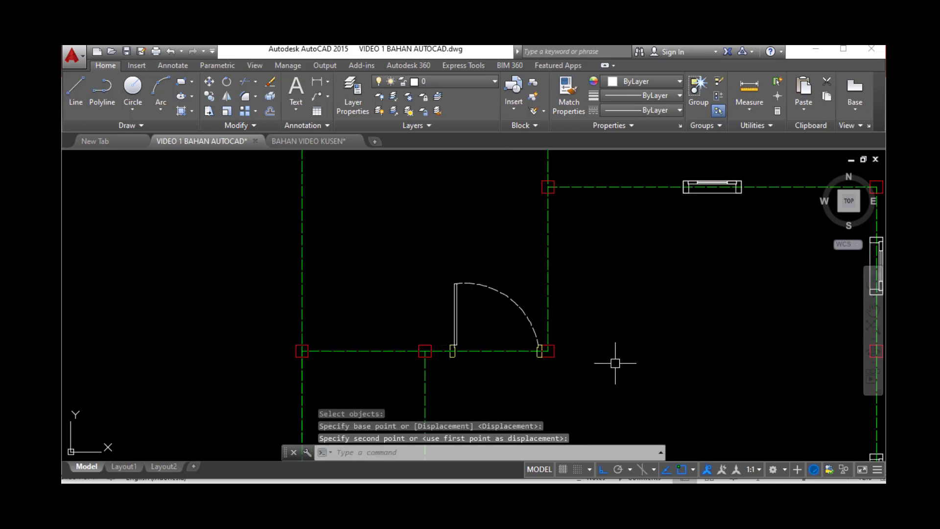
{"action": "left_click", "coordinate": [496, 293]}
{"action": "scroll", "coordinate": [475, 351], "scroll_direction": "up", "scroll_amount": 4}
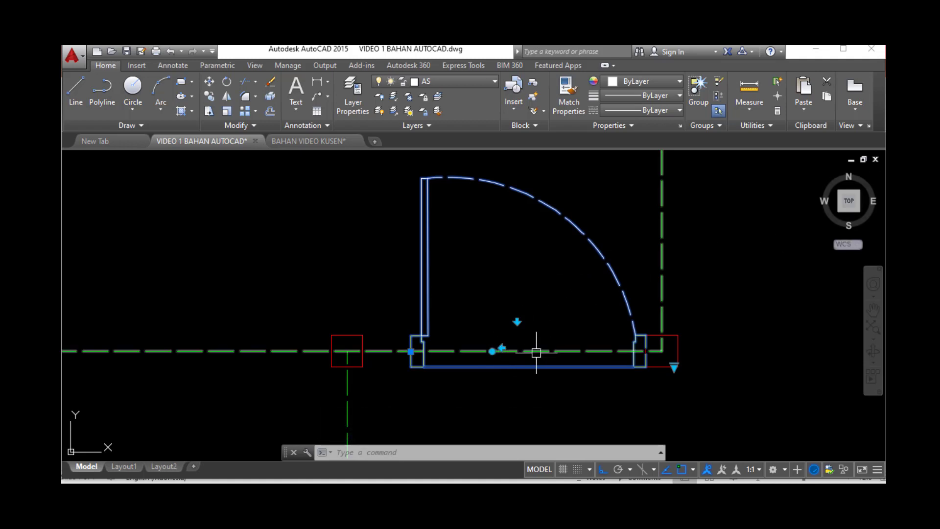
{"action": "left_click", "coordinate": [503, 348]}
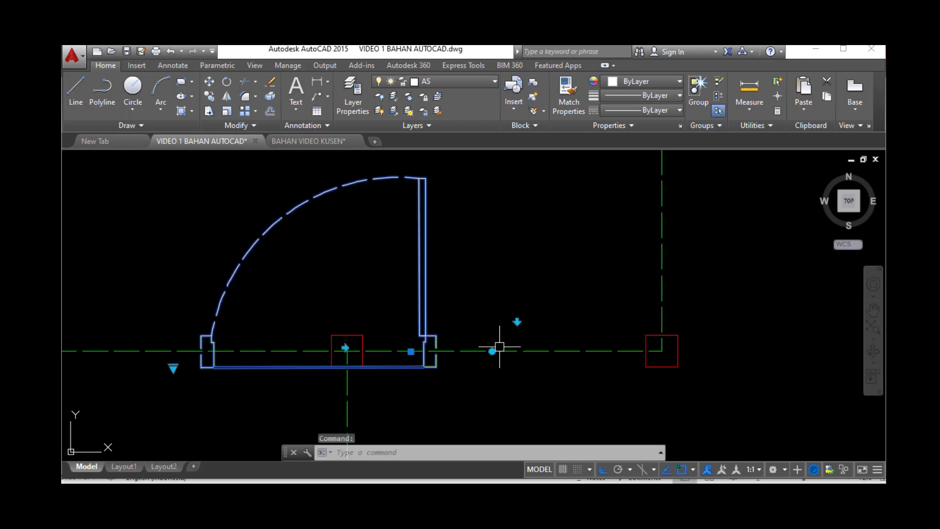
{"action": "key", "text": "Escape"}
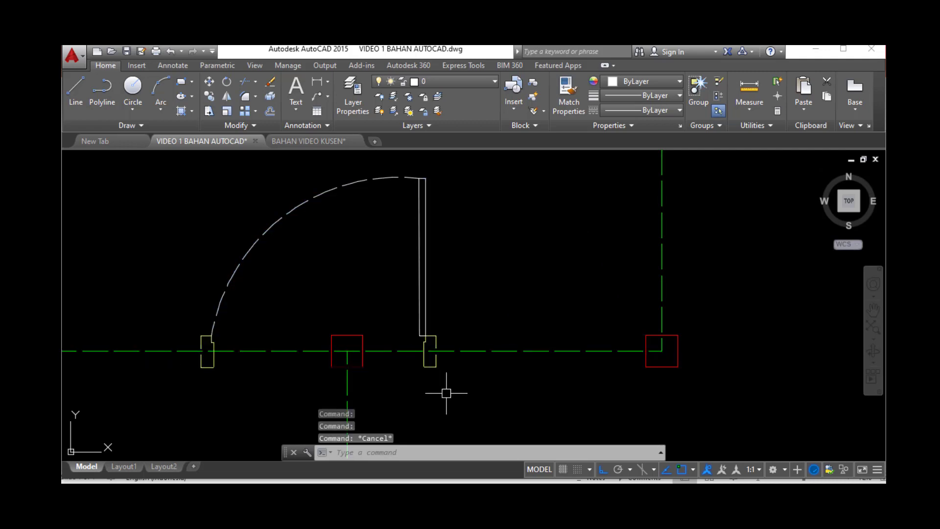
- Move the flipped door by its lower-right frame corner back against the column at the right end of the upper-left room's lower wall
{"action": "type", "text": "m"}
{"action": "key", "text": "Return"}
{"action": "left_click", "coordinate": [433, 368]}
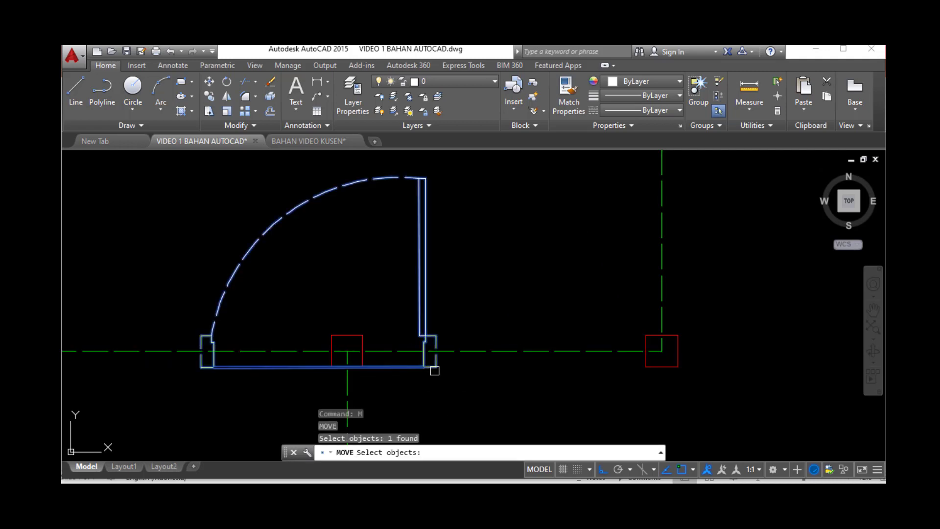
{"action": "key", "text": "Return"}
{"action": "left_click", "coordinate": [435, 366]}
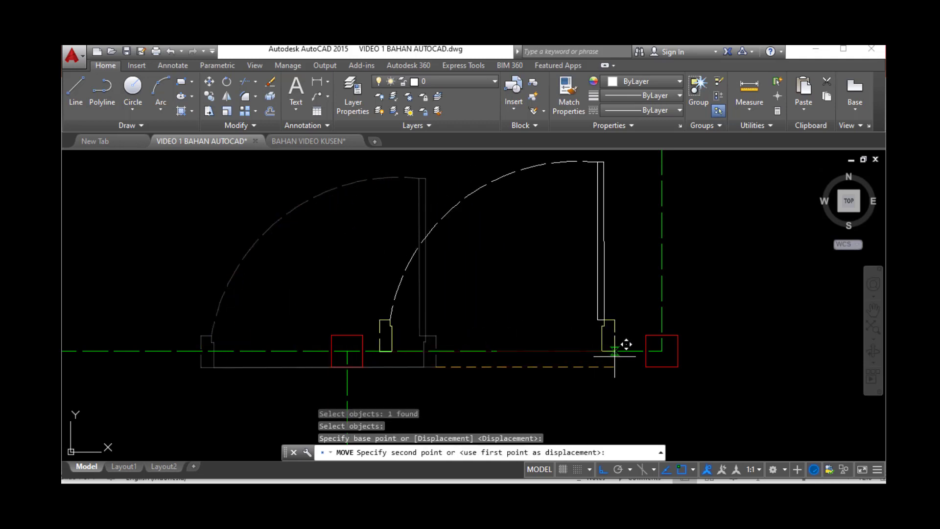
{"action": "left_click", "coordinate": [653, 351]}
{"action": "scroll", "coordinate": [535, 287], "scroll_direction": "down", "scroll_amount": 4}
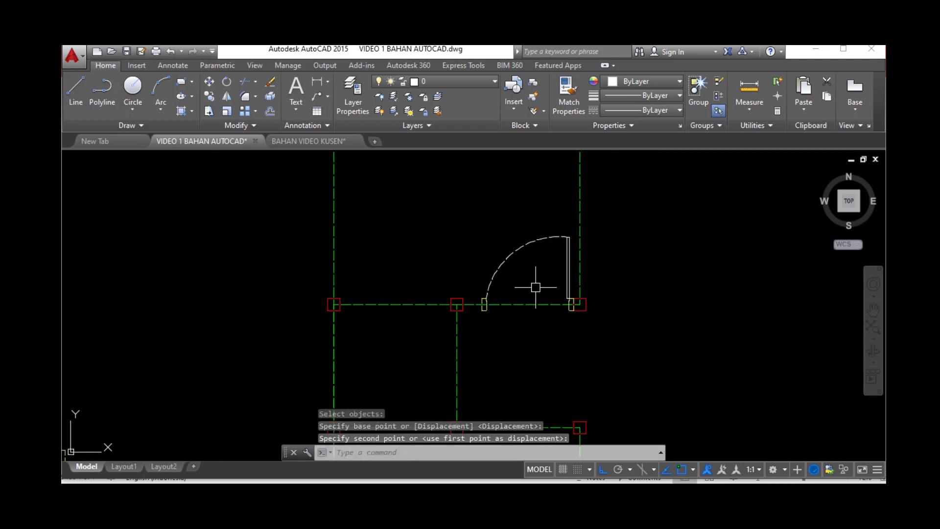
{"action": "scroll", "coordinate": [618, 344], "scroll_direction": "down", "scroll_amount": 5}
{"action": "scroll", "coordinate": [305, 284], "scroll_direction": "up", "scroll_amount": 2}
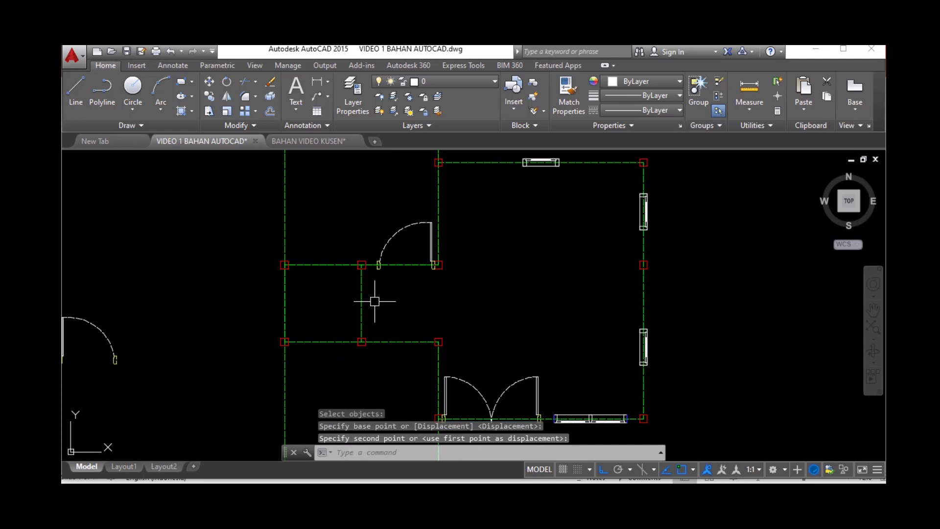
{"action": "scroll", "coordinate": [361, 281], "scroll_direction": "up", "scroll_amount": 2}
{"action": "scroll", "coordinate": [703, 313], "scroll_direction": "down", "scroll_amount": 2}
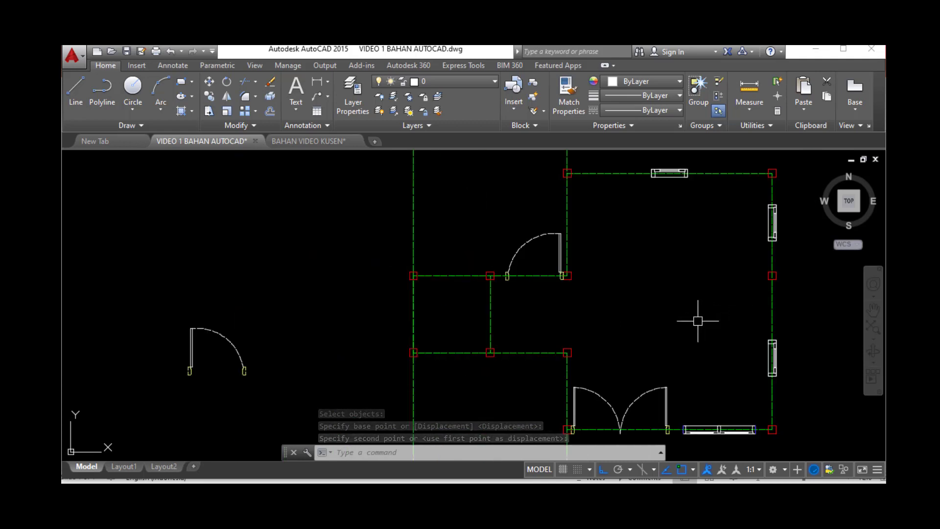
{"action": "scroll", "coordinate": [492, 275], "scroll_direction": "down", "scroll_amount": 2}
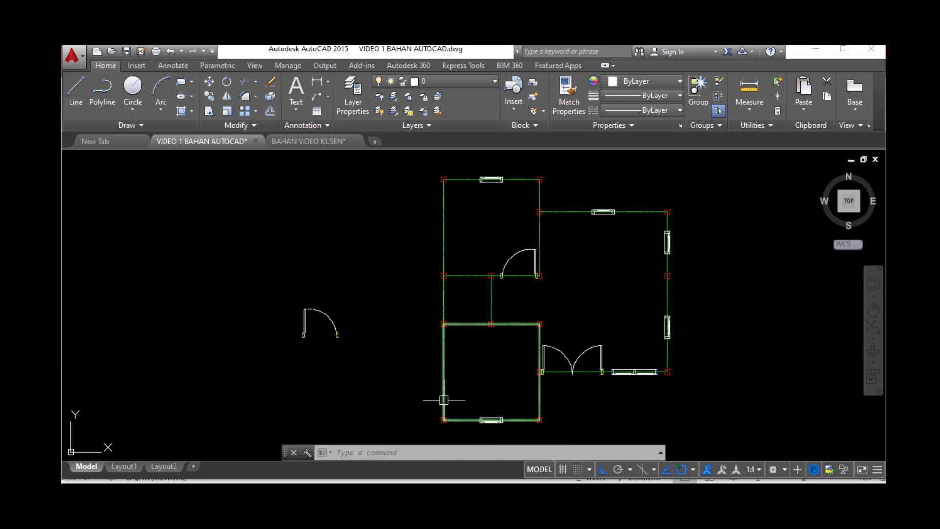
- Copy the upper-left room's door by its lower-right frame corner to the column at the lower-left room's upper-right corner and end the Copy command
{"action": "scroll", "coordinate": [524, 230], "scroll_direction": "up", "scroll_amount": 2}
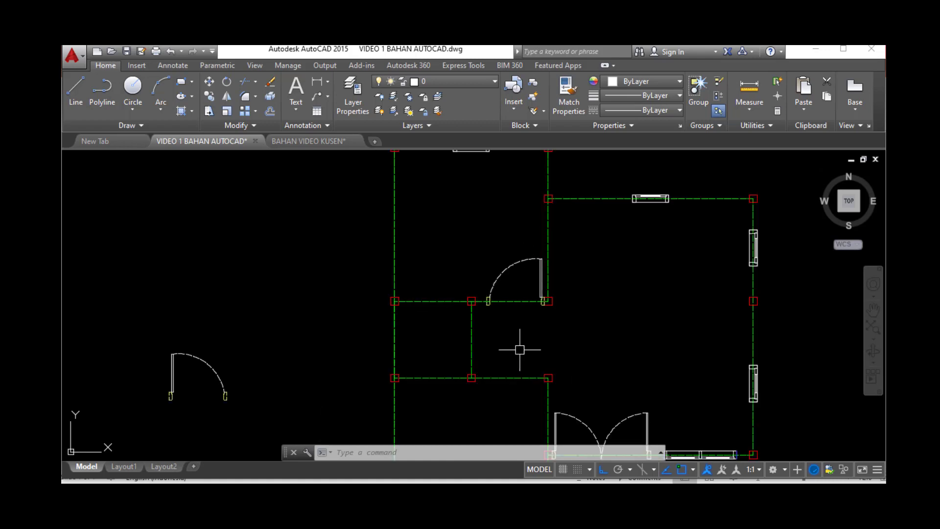
{"action": "type", "text": "c"}
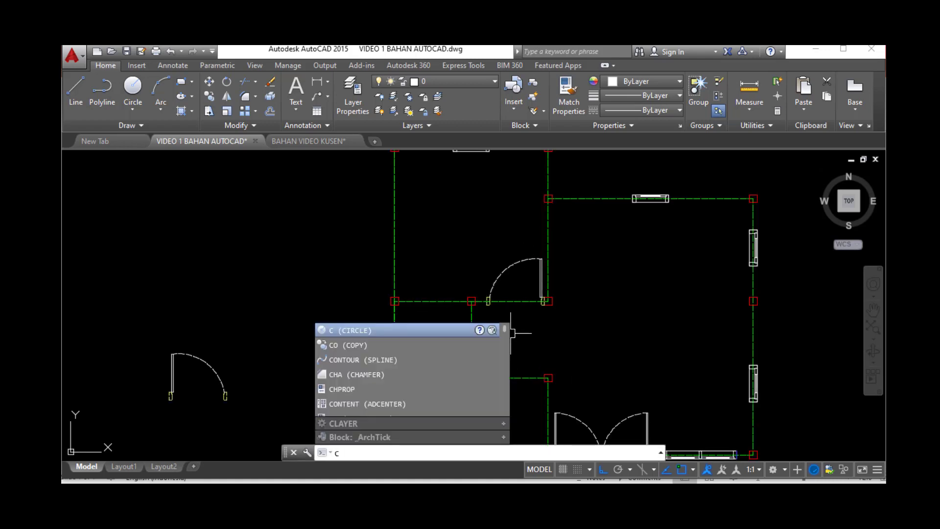
{"action": "type", "text": "t o"}
{"action": "key", "text": "Return"}
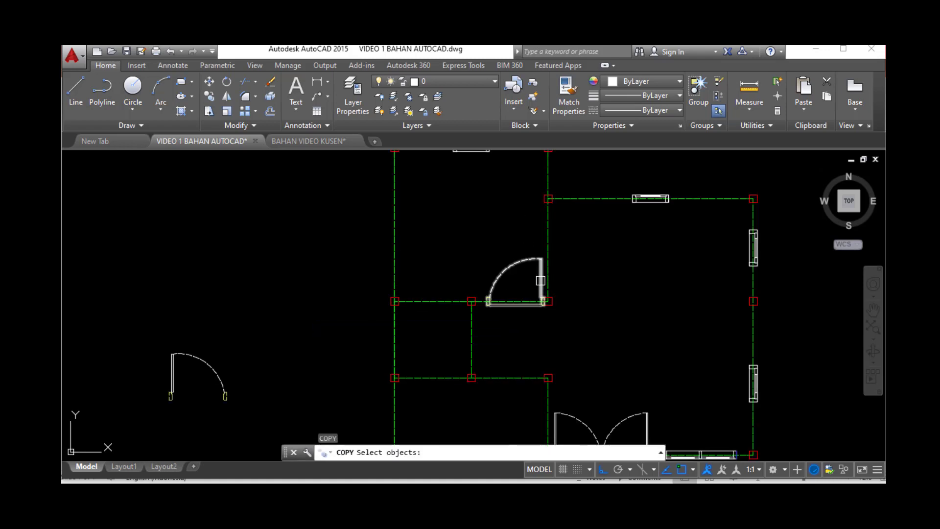
{"action": "left_click", "coordinate": [540, 280]}
{"action": "key", "text": "Return"}
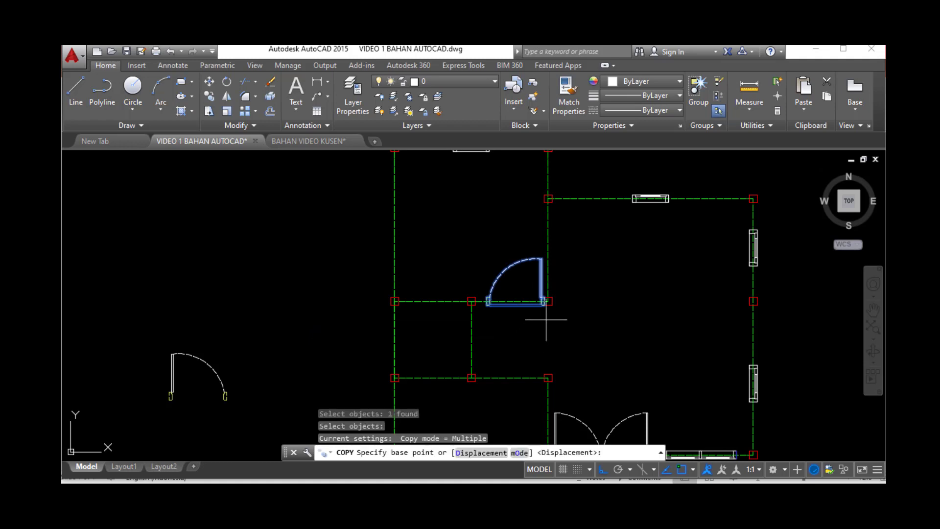
{"action": "scroll", "coordinate": [544, 321], "scroll_direction": "up", "scroll_amount": 2}
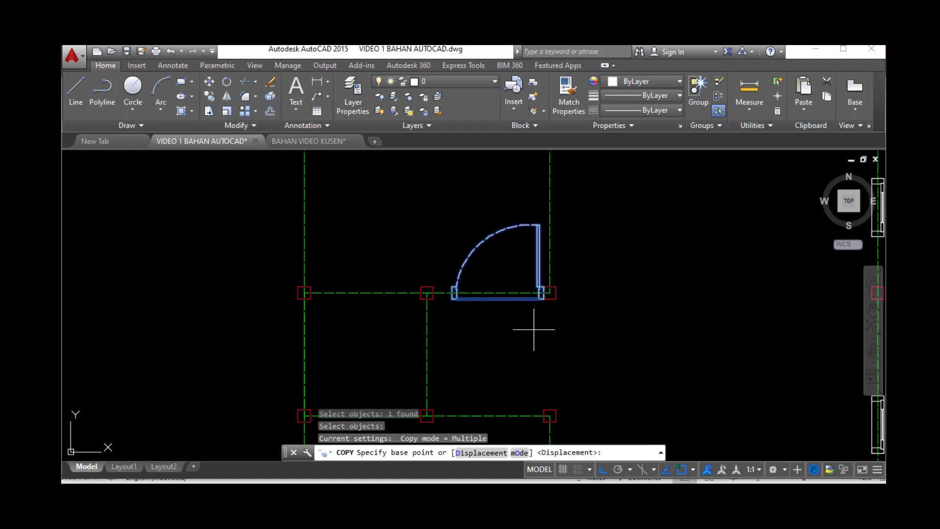
{"action": "left_click", "coordinate": [544, 297]}
{"action": "scroll", "coordinate": [536, 350], "scroll_direction": "down", "scroll_amount": 2}
{"action": "scroll", "coordinate": [535, 391], "scroll_direction": "up", "scroll_amount": 3}
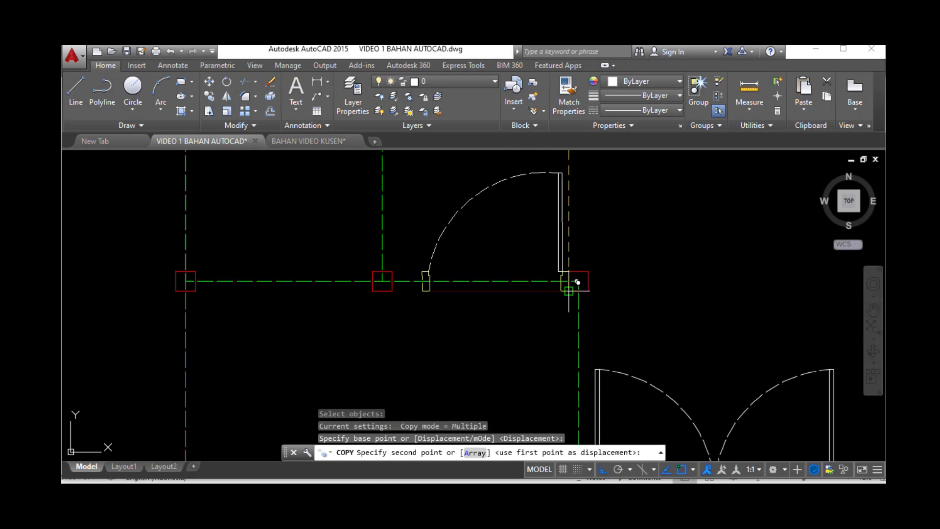
{"action": "left_click", "coordinate": [578, 282]}
{"action": "scroll", "coordinate": [510, 365], "scroll_direction": "down", "scroll_amount": 2}
{"action": "key", "text": "Escape"}
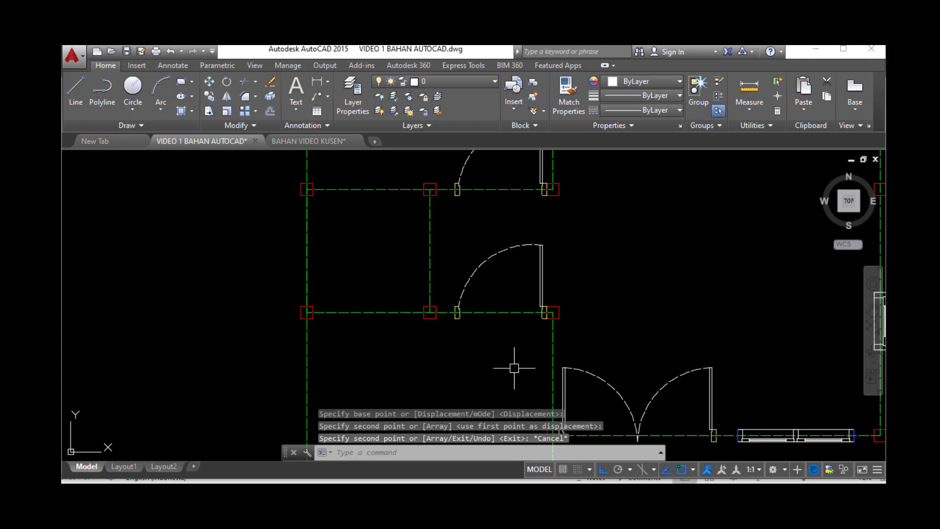
- Flip the new door copy at the lower-left room vertically so it swings into the room, and deselect it
{"action": "left_click", "coordinate": [482, 264]}
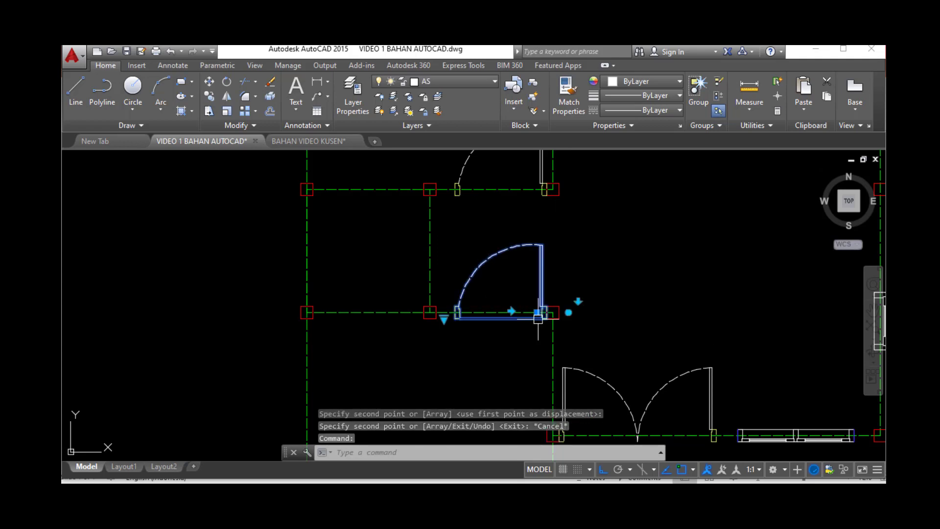
{"action": "left_click", "coordinate": [578, 301]}
{"action": "scroll", "coordinate": [524, 333], "scroll_direction": "up", "scroll_amount": 2}
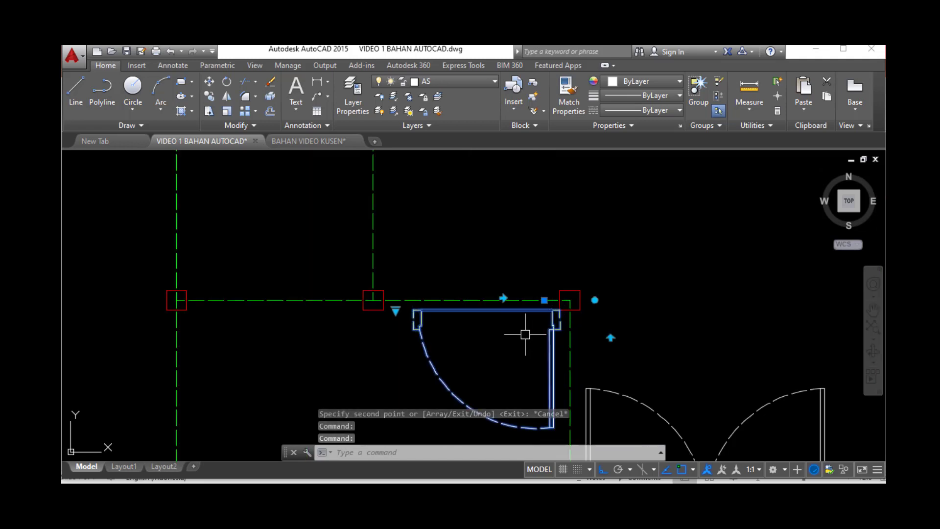
{"action": "key", "text": "Escape"}
- Move the lower-left room's door up into its upper wall, from its upper-right frame corner to the column's upper-left corner
{"action": "type", "text": "m"}
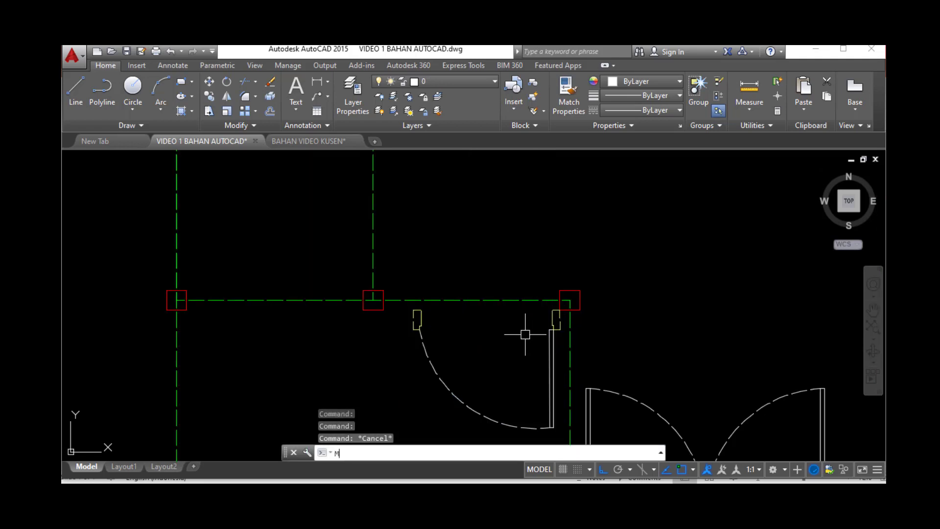
{"action": "key", "text": "Return"}
{"action": "left_click", "coordinate": [550, 341]}
{"action": "key", "text": "Return"}
{"action": "scroll", "coordinate": [548, 311], "scroll_direction": "up", "scroll_amount": 4}
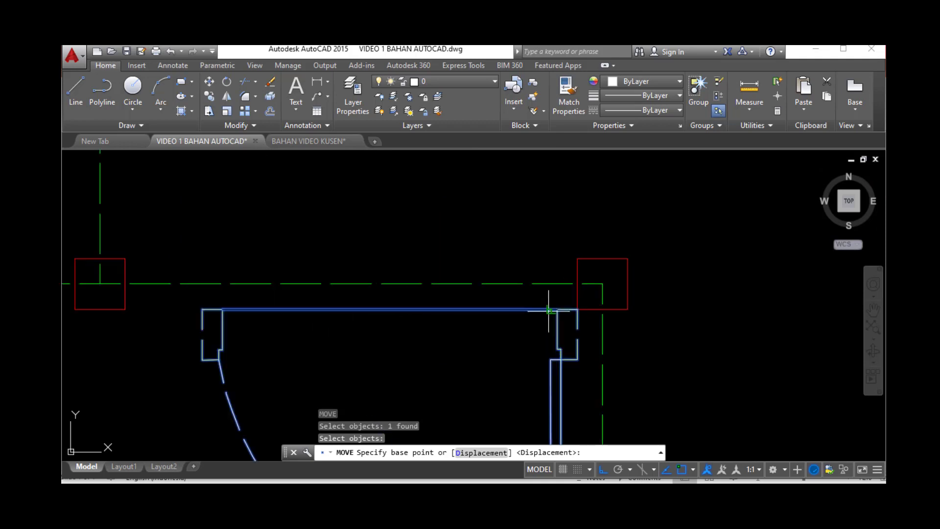
{"action": "left_click", "coordinate": [577, 309]}
{"action": "left_click", "coordinate": [572, 265]}
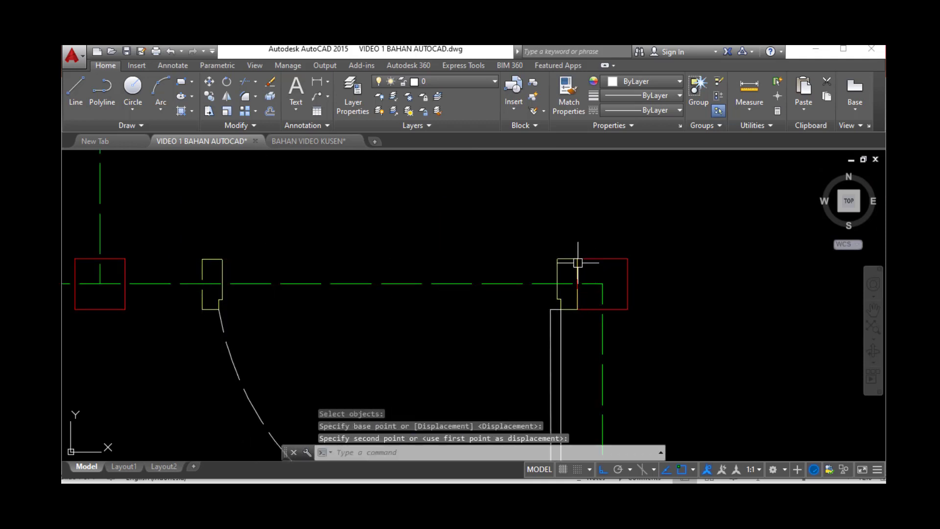
- Open the upper-left room door's size list and pick KUSEN 1 - 100 CM
{"action": "scroll", "coordinate": [500, 311], "scroll_direction": "down", "scroll_amount": 4}
{"action": "scroll", "coordinate": [429, 401], "scroll_direction": "down", "scroll_amount": 4}
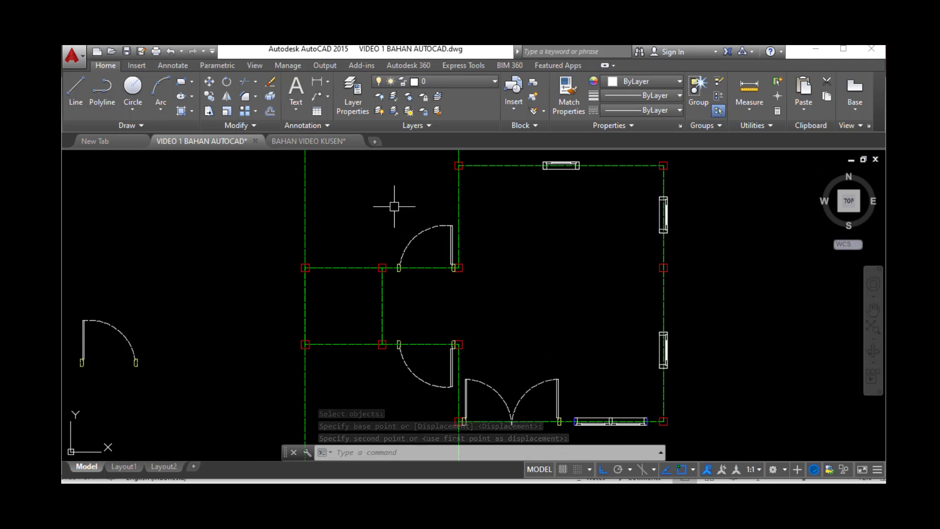
{"action": "left_click", "coordinate": [414, 235]}
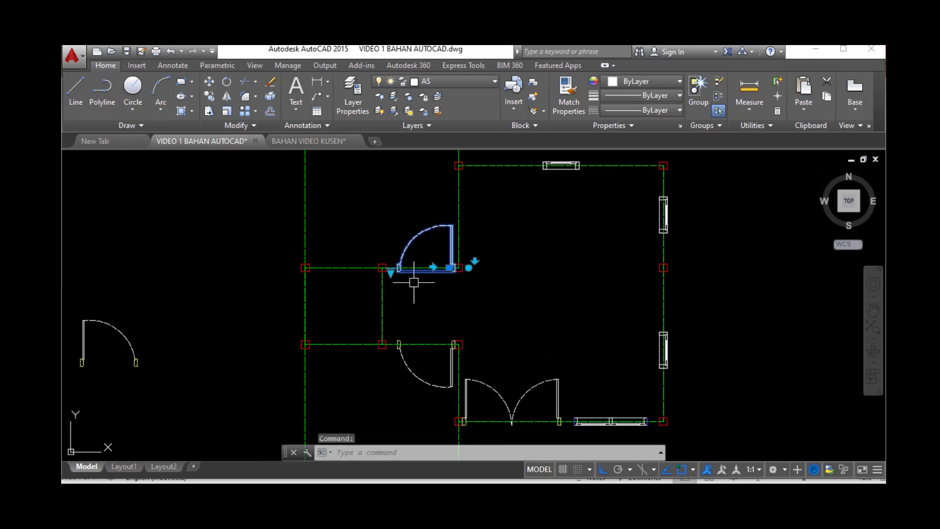
{"action": "scroll", "coordinate": [394, 278], "scroll_direction": "up", "scroll_amount": 2}
{"action": "left_click", "coordinate": [387, 268]}
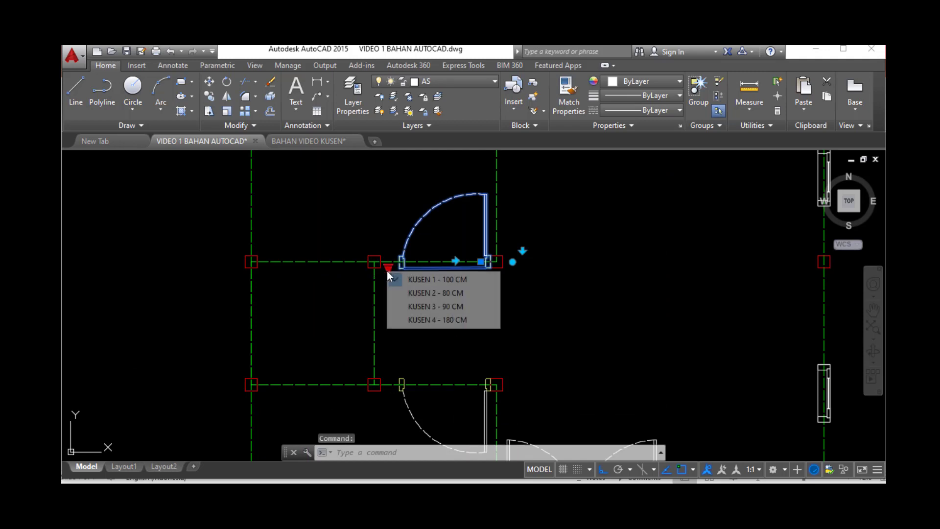
{"action": "left_click", "coordinate": [430, 283]}
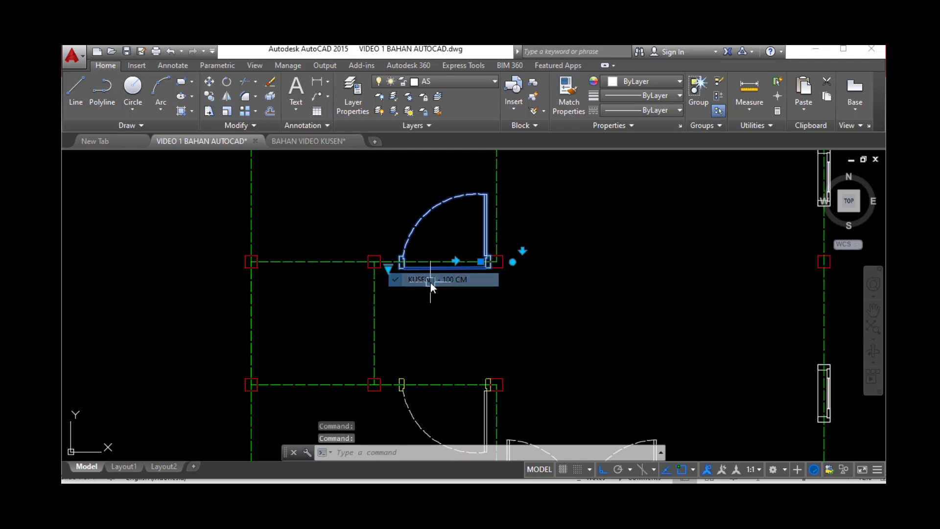
{"action": "scroll", "coordinate": [398, 299], "scroll_direction": "down", "scroll_amount": 2}
- Open the lower-left room door's size list and pick KUSEN 1 - 100 CM
{"action": "left_click", "coordinate": [410, 375]}
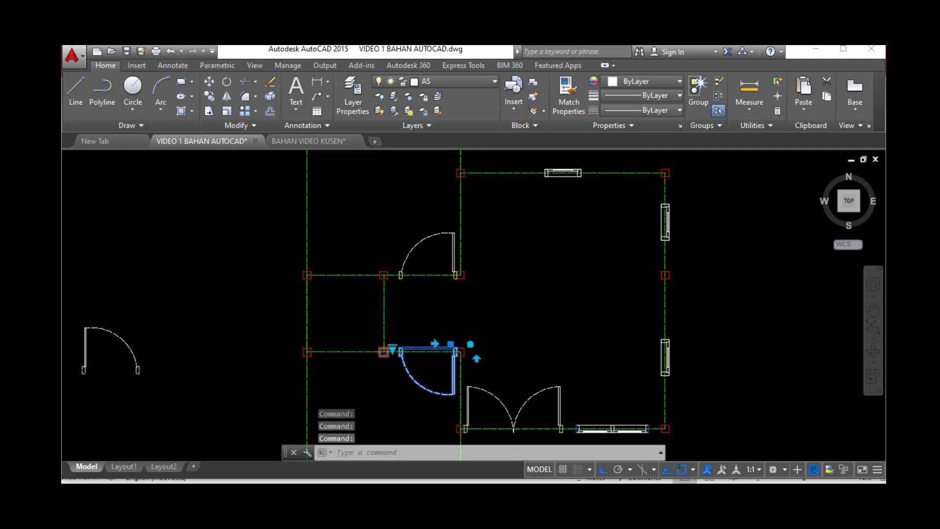
{"action": "scroll", "coordinate": [390, 348], "scroll_direction": "up", "scroll_amount": 3}
{"action": "left_click", "coordinate": [396, 343]}
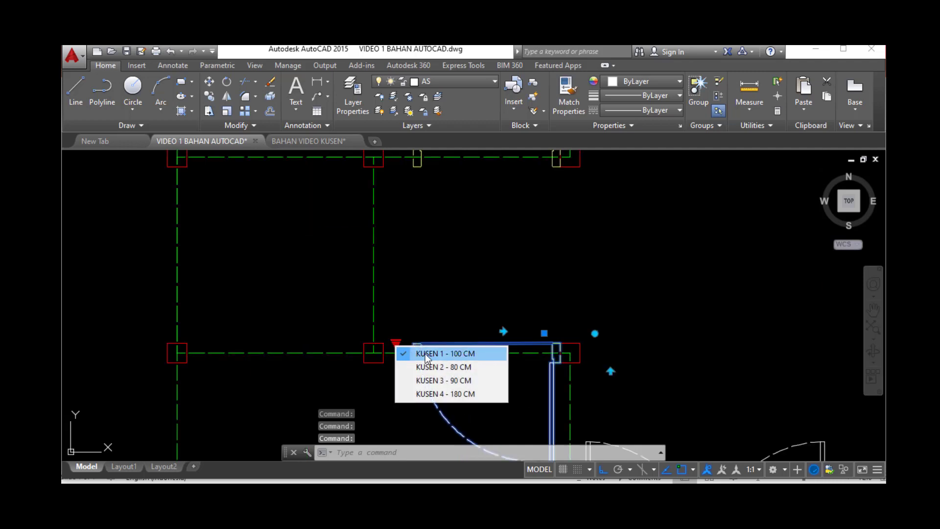
{"action": "left_click", "coordinate": [426, 353]}
{"action": "scroll", "coordinate": [489, 300], "scroll_direction": "down", "scroll_amount": 2}
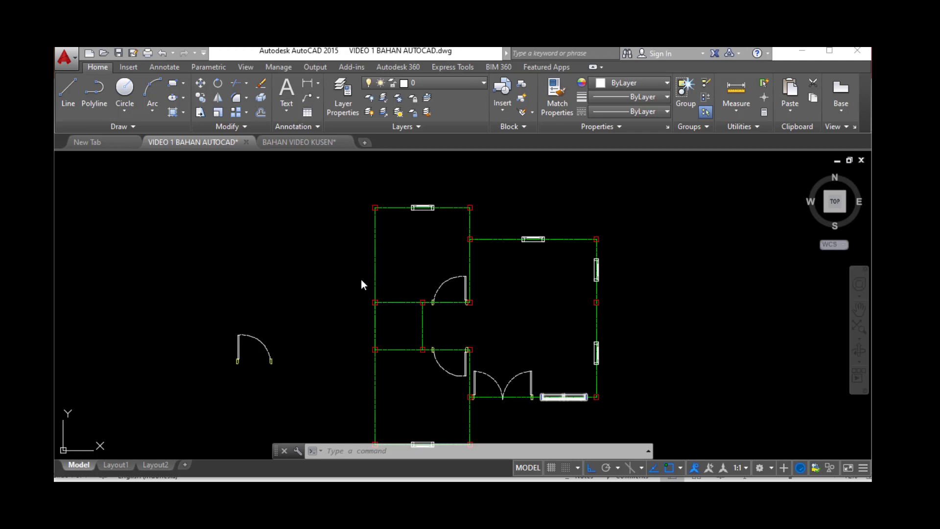
- Set the source door block outside the plan to size KUSEN 2 - 80 CM and deselect it
{"action": "scroll", "coordinate": [245, 364], "scroll_direction": "up", "scroll_amount": 2}
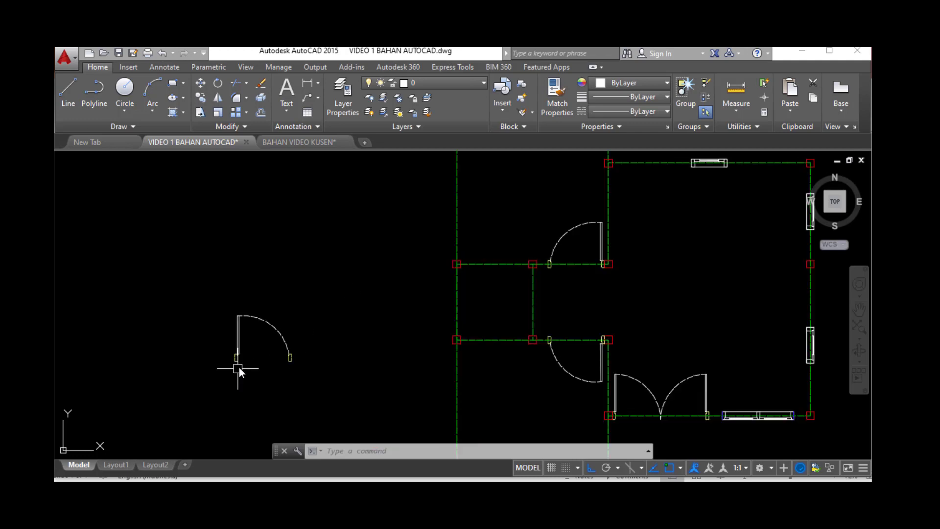
{"action": "scroll", "coordinate": [255, 351], "scroll_direction": "up", "scroll_amount": 2}
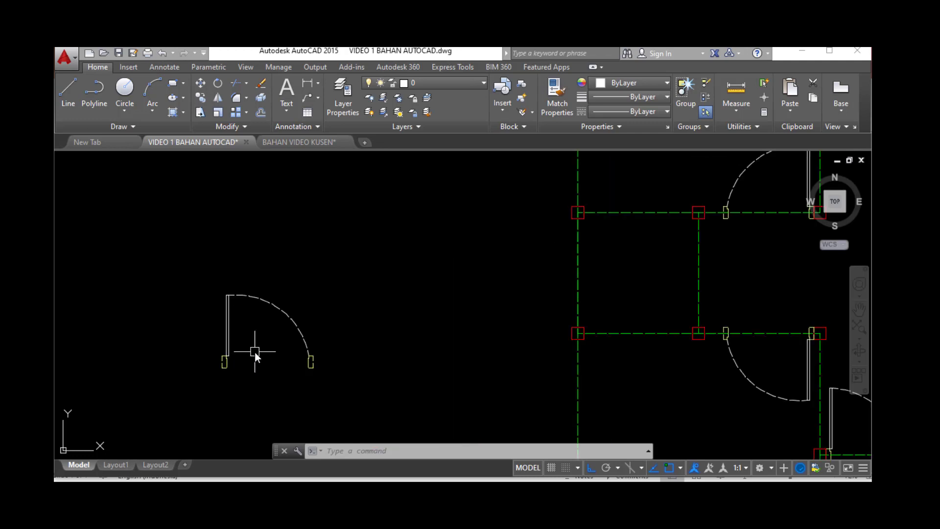
{"action": "left_click", "coordinate": [282, 309]}
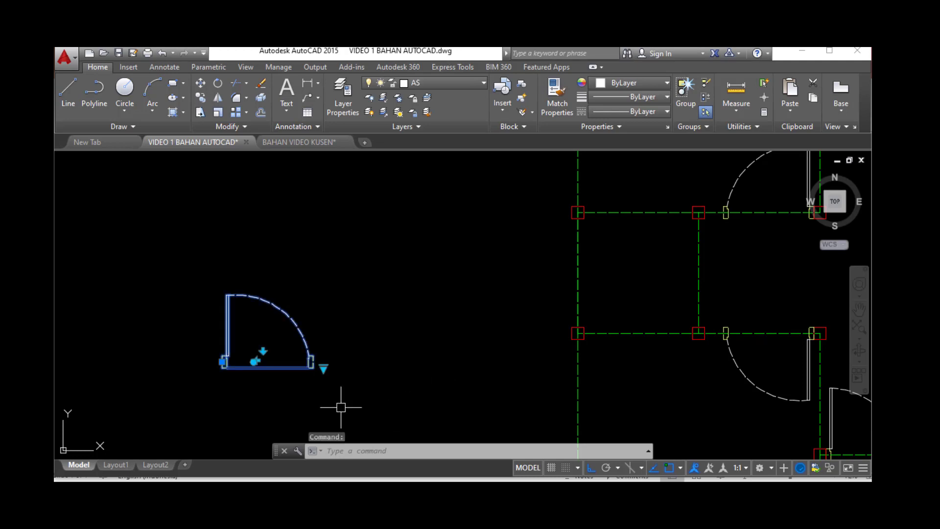
{"action": "left_click", "coordinate": [322, 370]}
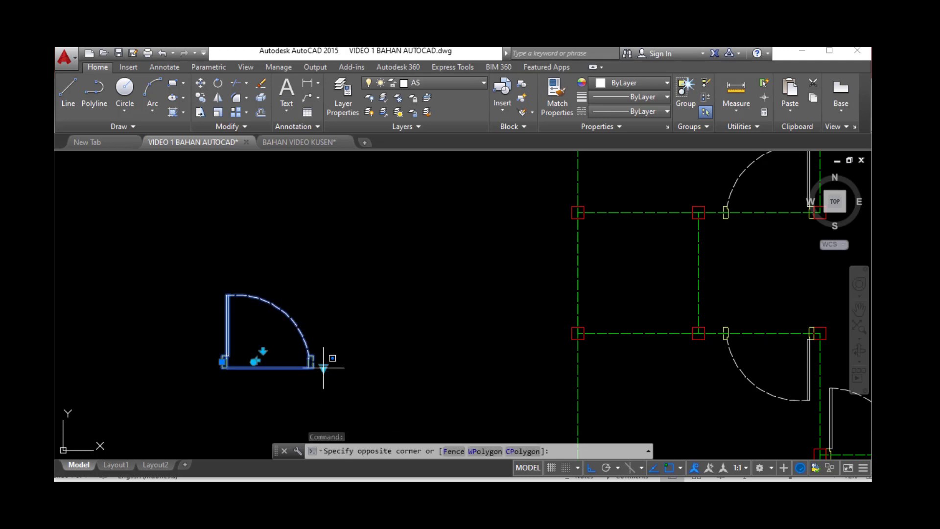
{"action": "left_click", "coordinate": [323, 367]}
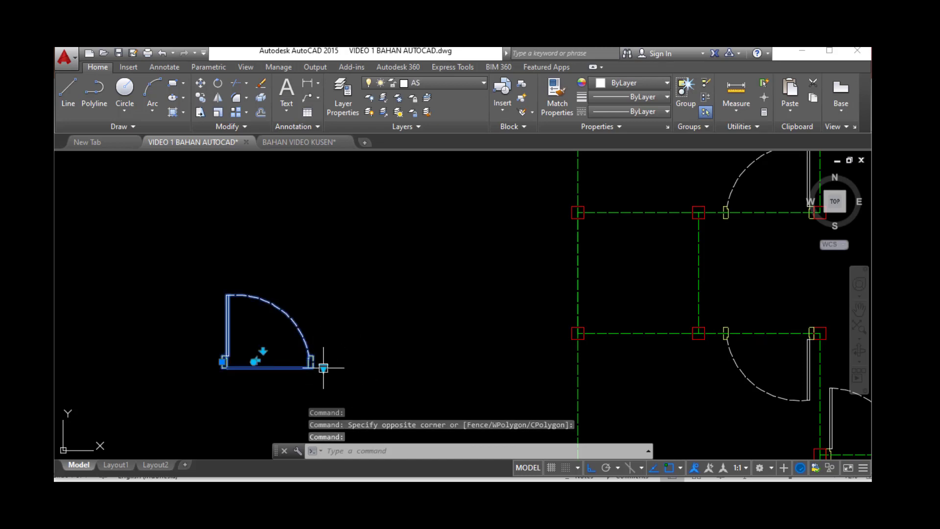
{"action": "left_click", "coordinate": [323, 368]}
{"action": "left_click", "coordinate": [361, 390]}
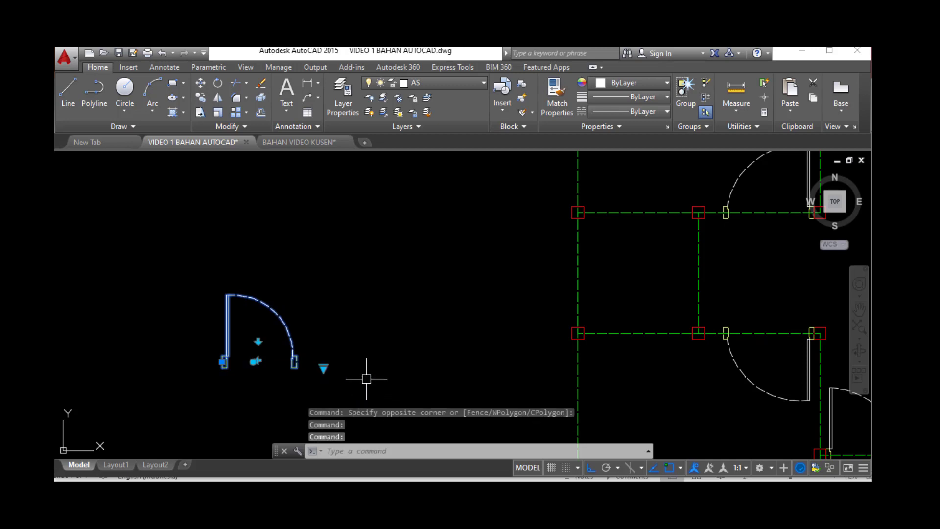
{"action": "key", "text": "Escape"}
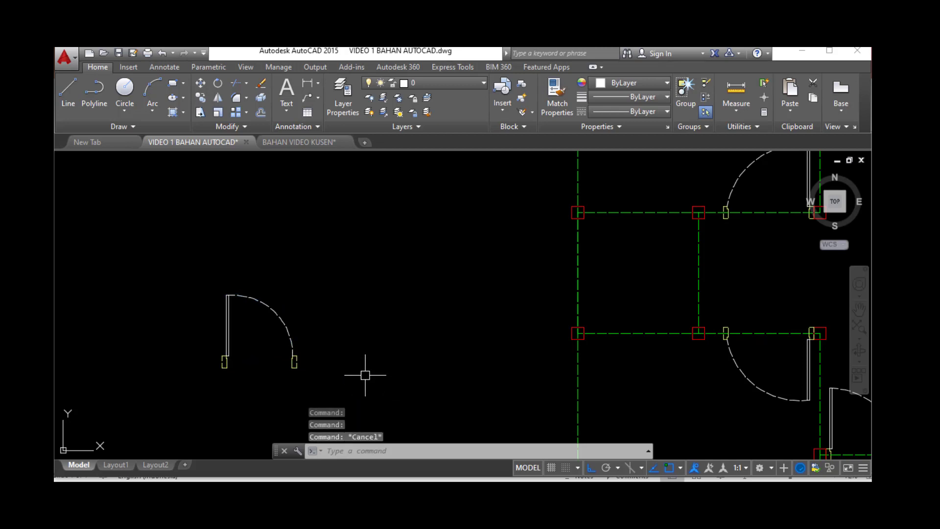
{"action": "type", "text": "COORDINATES"}
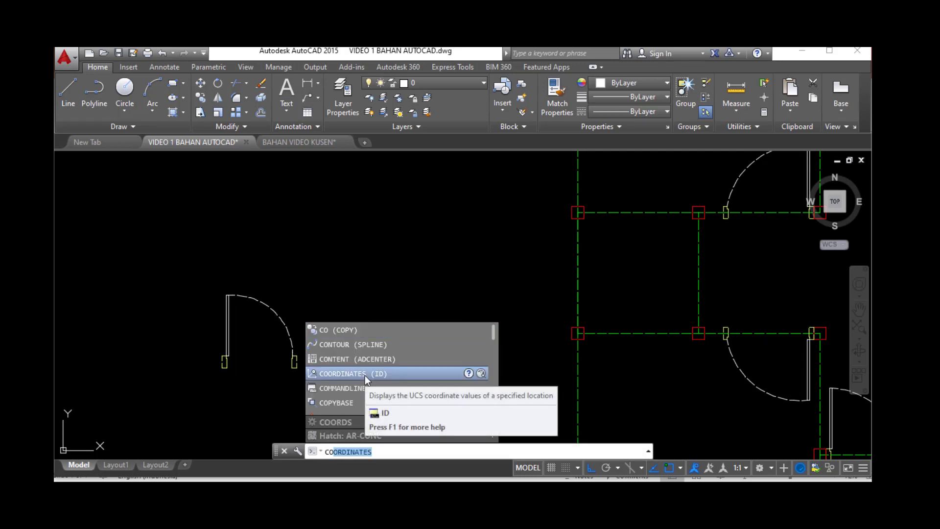
{"action": "left_click", "coordinate": [364, 374]}
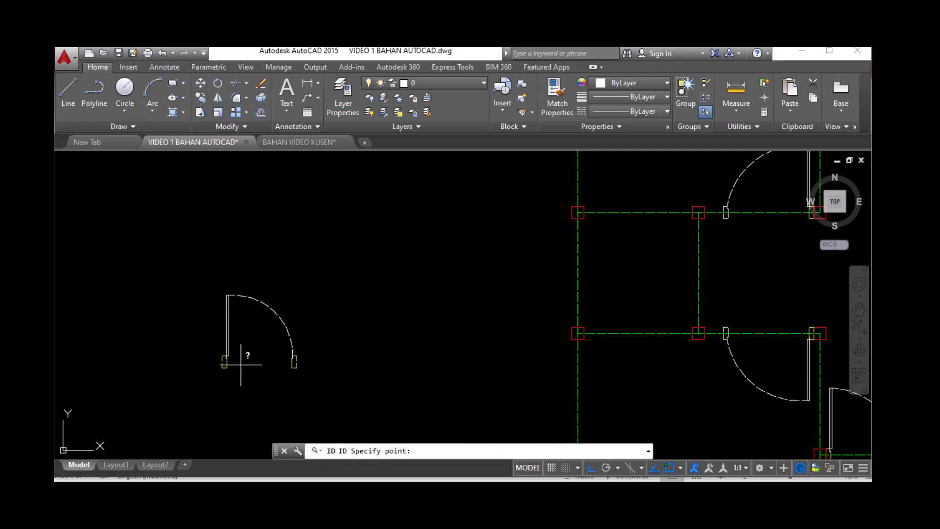
{"action": "key", "text": "Escape"}
- Copy the source door by its lower-left frame corner into the small middle room with Ortho off, and end the Copy command
{"action": "type", "text": "c"}
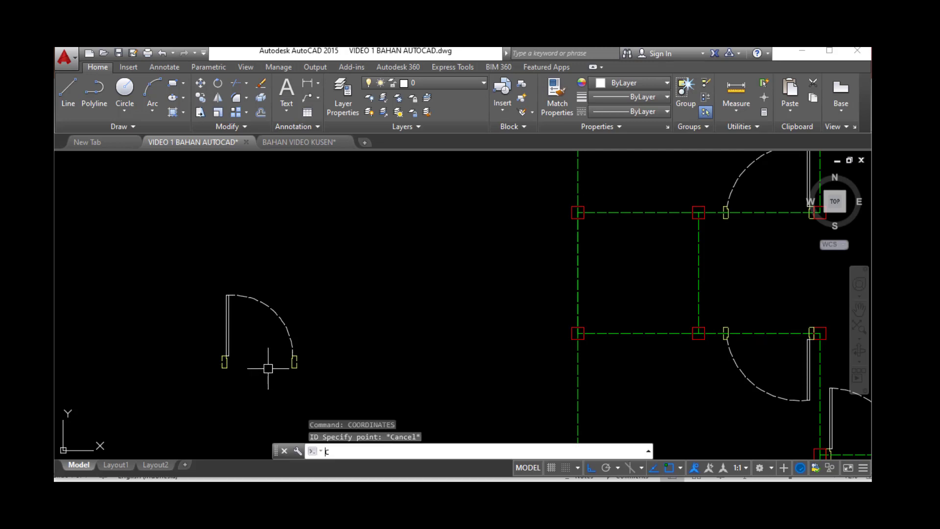
{"action": "type", "text": "o"}
{"action": "key", "text": "Return"}
{"action": "left_click", "coordinate": [317, 391]}
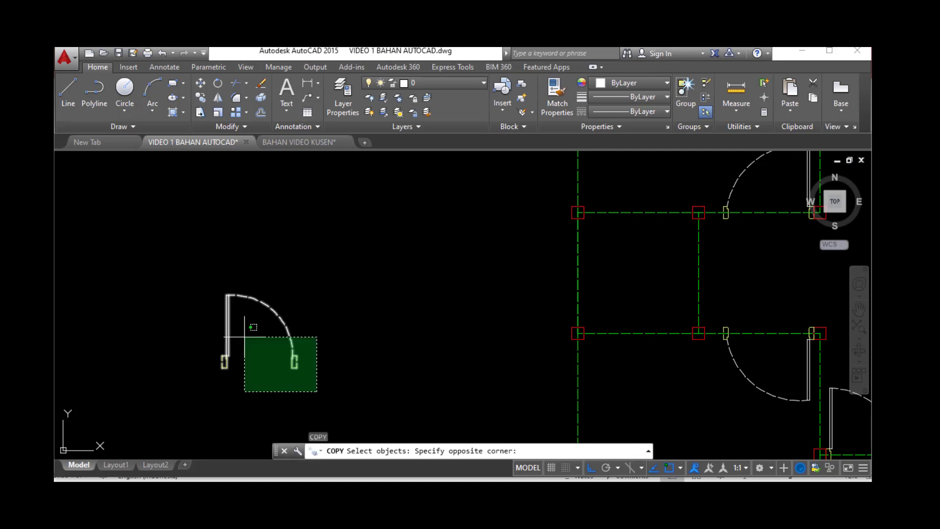
{"action": "left_click", "coordinate": [200, 264]}
{"action": "key", "text": "Return"}
{"action": "left_click", "coordinate": [294, 368]}
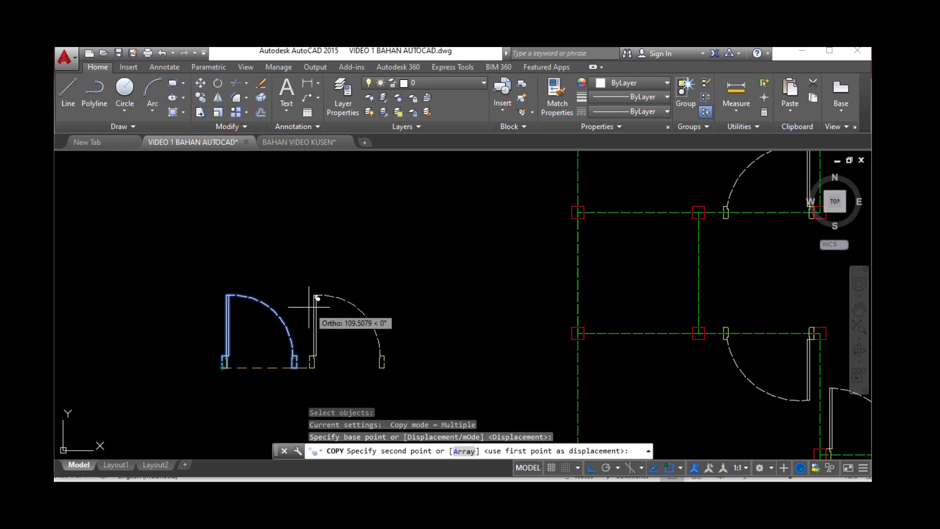
{"action": "middle_click_drag", "start_coordinate": [314, 308], "coordinate": [143, 339]}
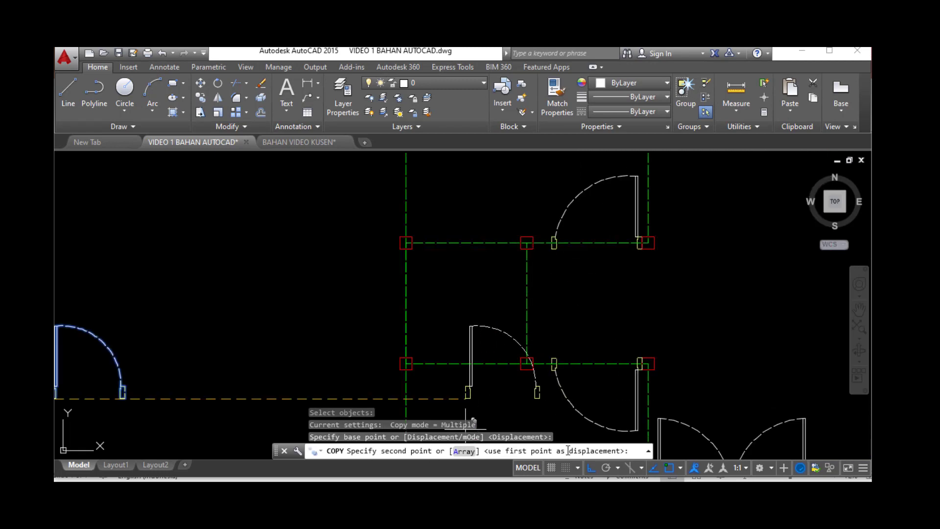
{"action": "left_click", "coordinate": [590, 469]}
{"action": "scroll", "coordinate": [504, 267], "scroll_direction": "up", "scroll_amount": 2}
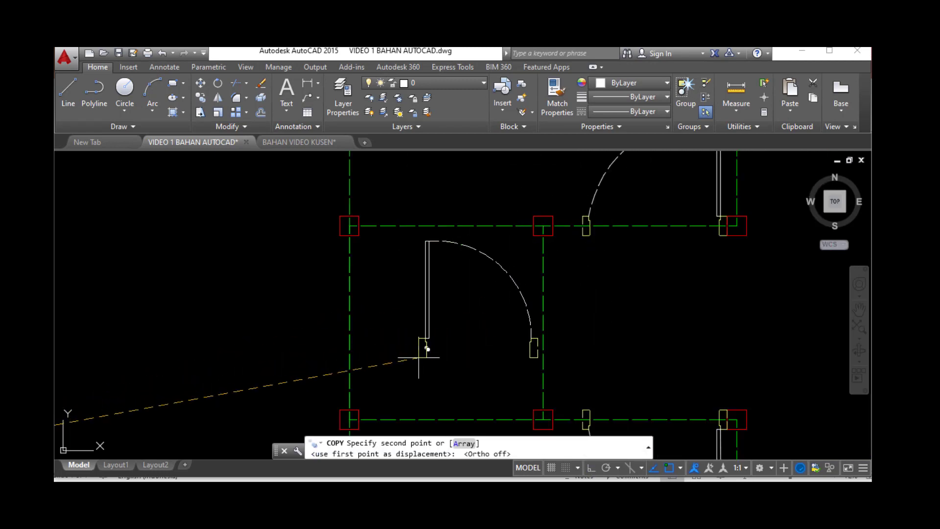
{"action": "left_click", "coordinate": [408, 362]}
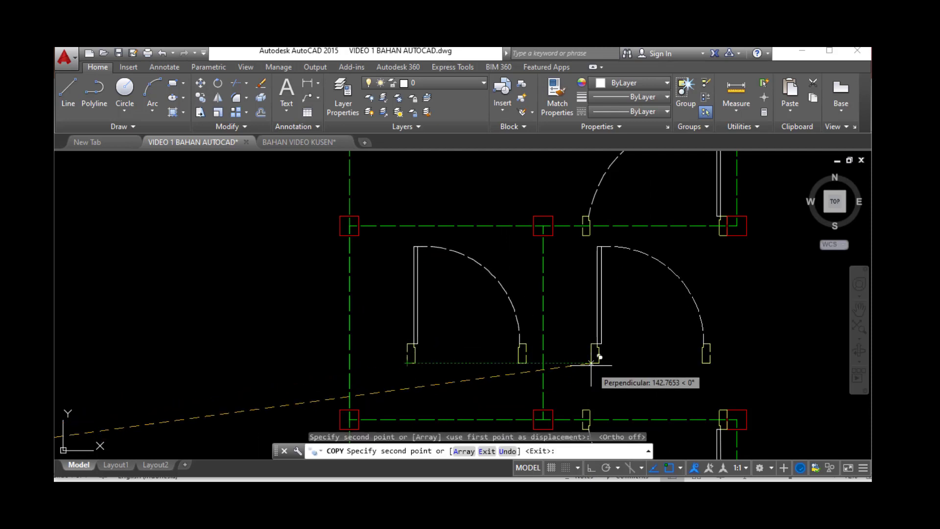
{"action": "key", "text": "Escape"}
{"action": "scroll", "coordinate": [514, 241], "scroll_direction": "down", "scroll_amount": 2}
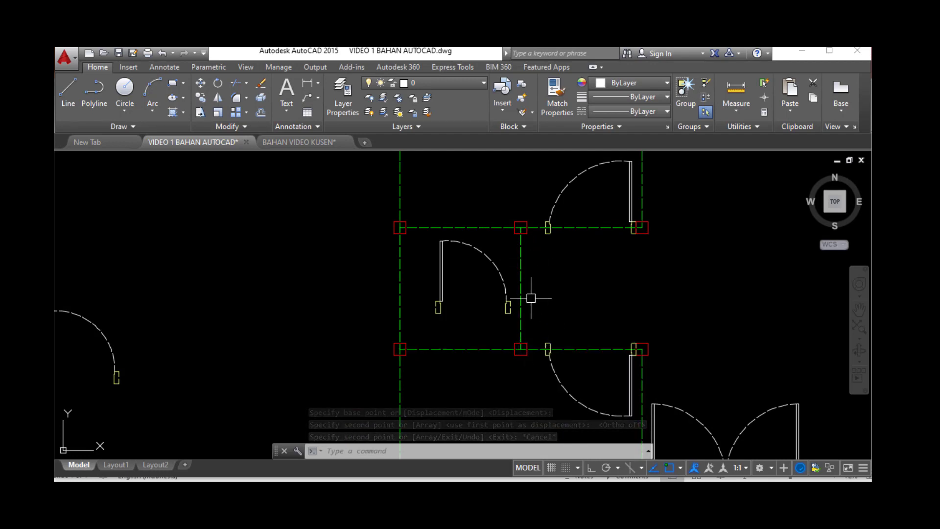
- Rotate the small room's door copy 90 degrees counterclockwise with Ortho on, and deselect it
{"action": "left_click", "coordinate": [485, 257]}
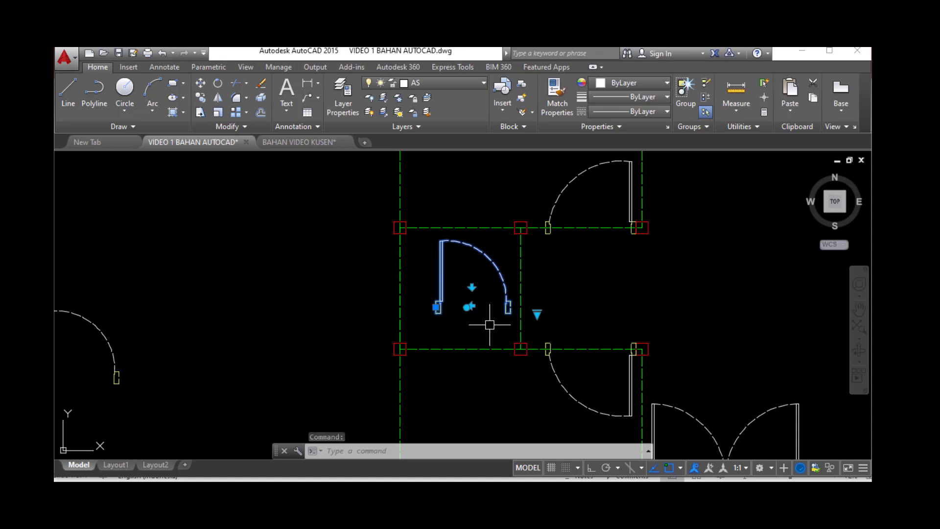
{"action": "left_click", "coordinate": [466, 307]}
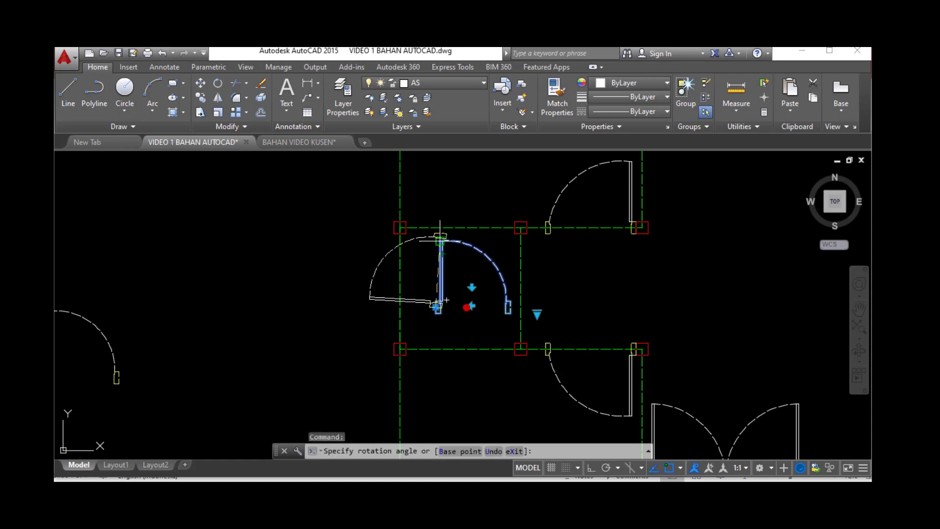
{"action": "left_click", "coordinate": [592, 467]}
{"action": "left_click", "coordinate": [430, 192]}
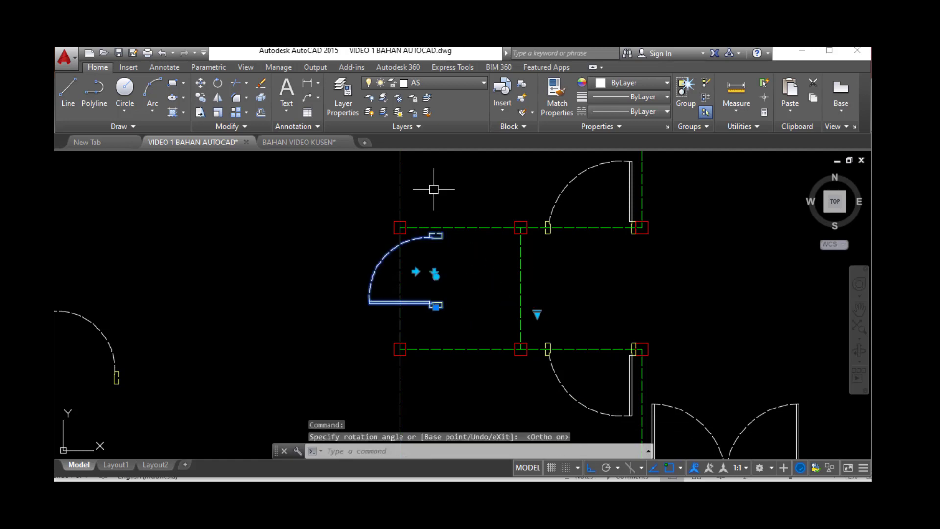
{"action": "scroll", "coordinate": [455, 274], "scroll_direction": "up", "scroll_amount": 2}
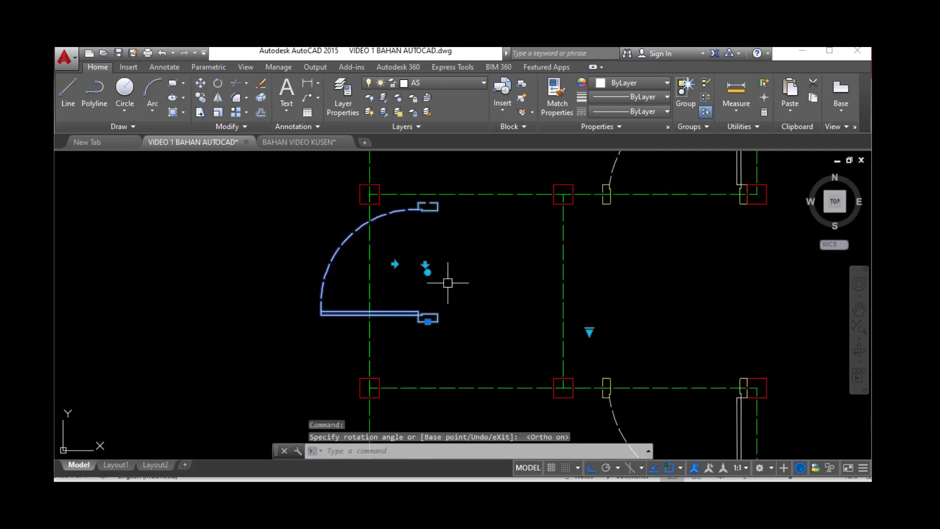
{"action": "key", "text": "Escape"}
- Move the rotated door by its lower-right frame corner to the upper-right corner of the small room's lower-right column
{"action": "scroll", "coordinate": [479, 320], "scroll_direction": "down", "scroll_amount": 2}
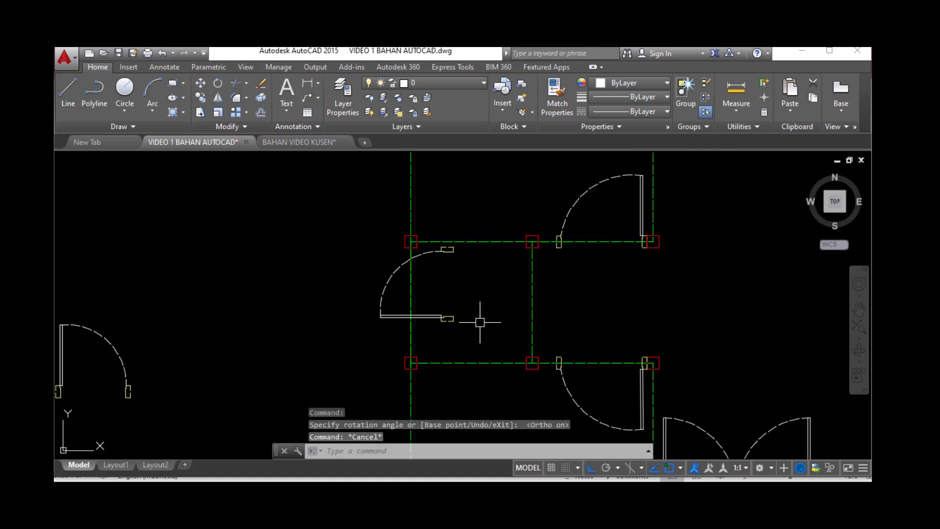
{"action": "type", "text": "M"}
{"action": "key", "text": "Return"}
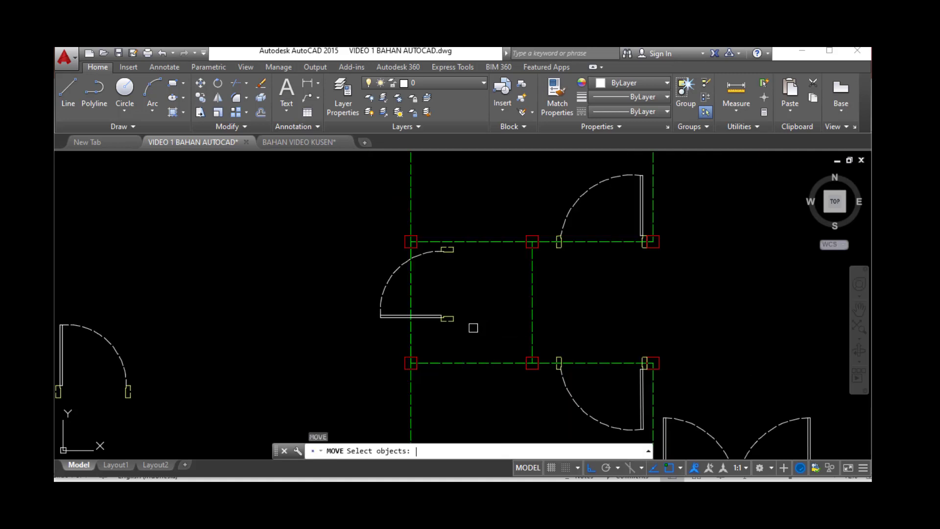
{"action": "left_click", "coordinate": [474, 328]}
{"action": "left_click", "coordinate": [433, 289]}
{"action": "key", "text": "Return"}
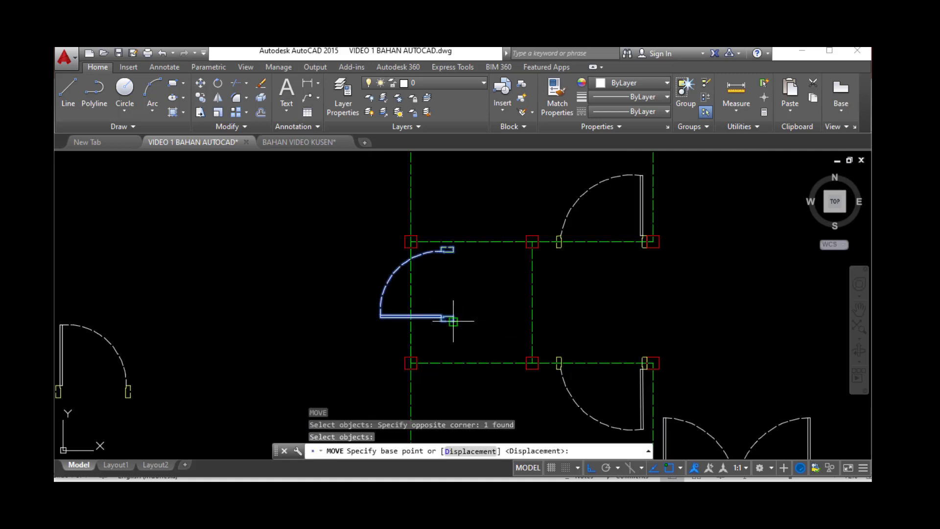
{"action": "left_click", "coordinate": [453, 321]}
{"action": "scroll", "coordinate": [563, 360], "scroll_direction": "up", "scroll_amount": 3}
{"action": "left_click", "coordinate": [577, 363]}
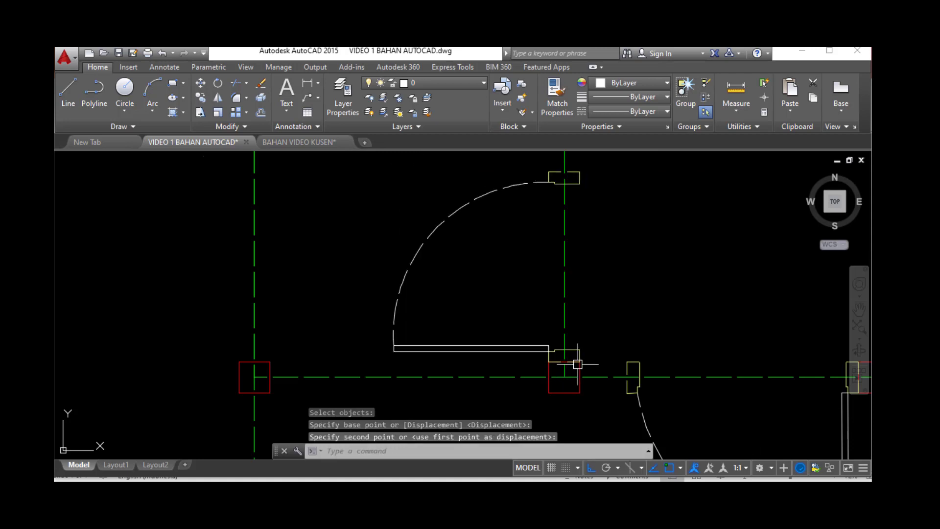
- Flip the small room's door vertically about its hinge end and deselect it
{"action": "scroll", "coordinate": [489, 369], "scroll_direction": "down", "scroll_amount": 3}
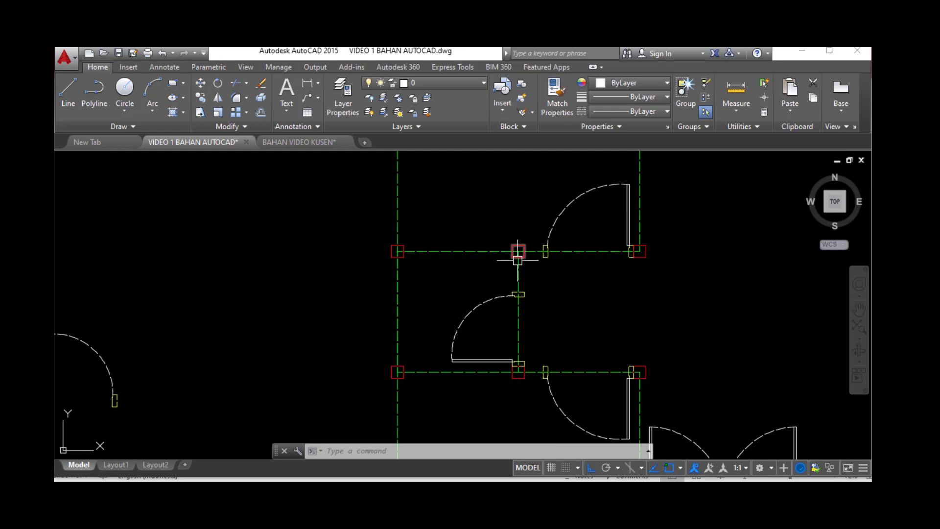
{"action": "left_click", "coordinate": [486, 303]}
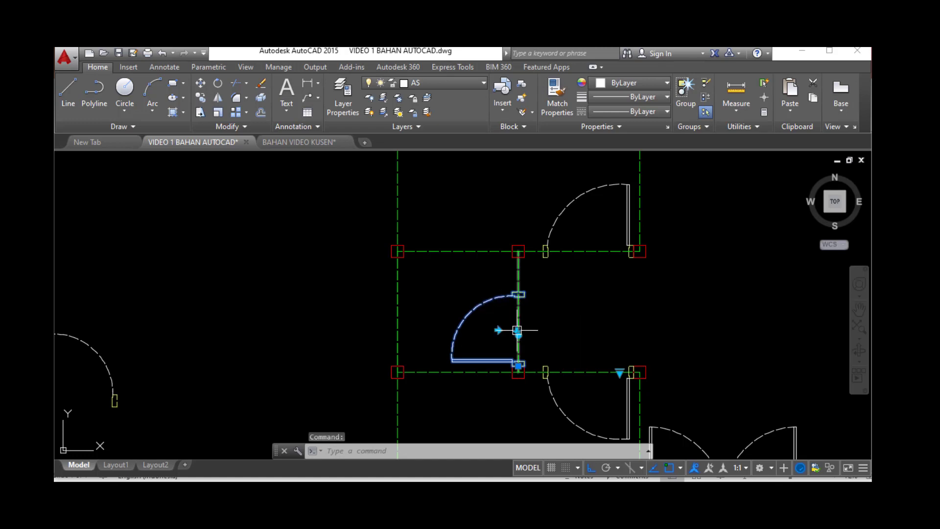
{"action": "left_click", "coordinate": [518, 332]}
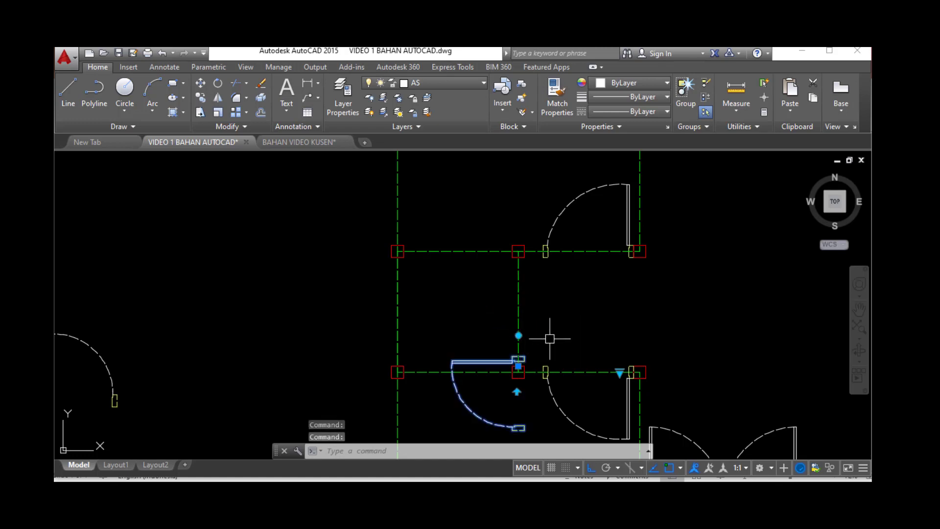
{"action": "key", "text": "Escape"}
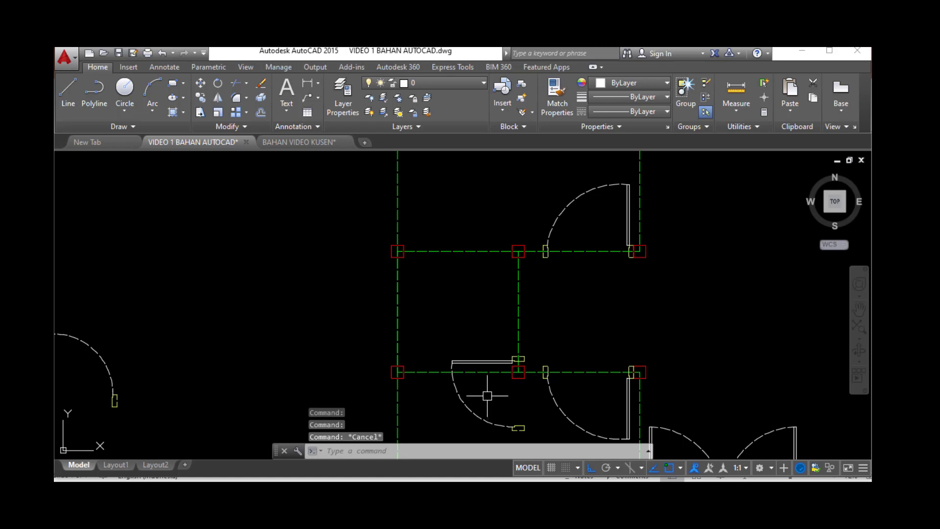
{"action": "type", "text": "m"}
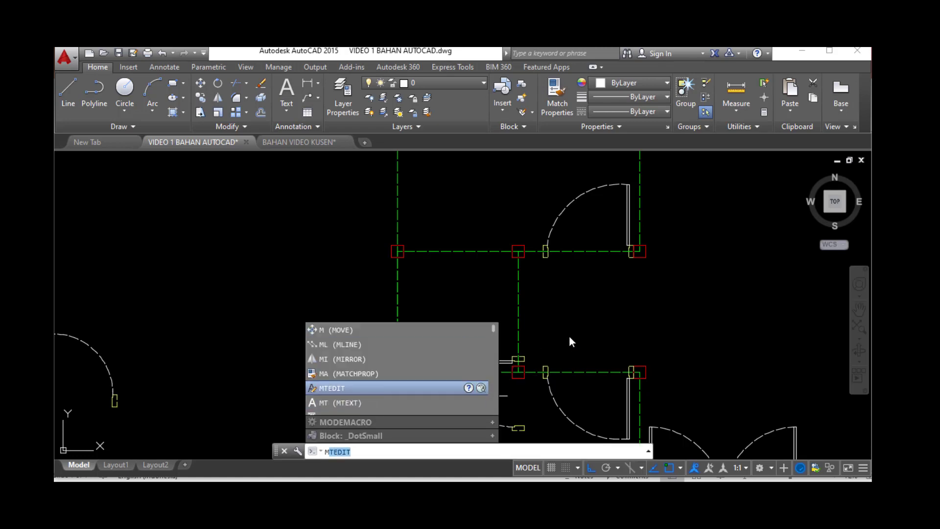
{"action": "key", "text": "Return"}
{"action": "left_click", "coordinate": [509, 361]}
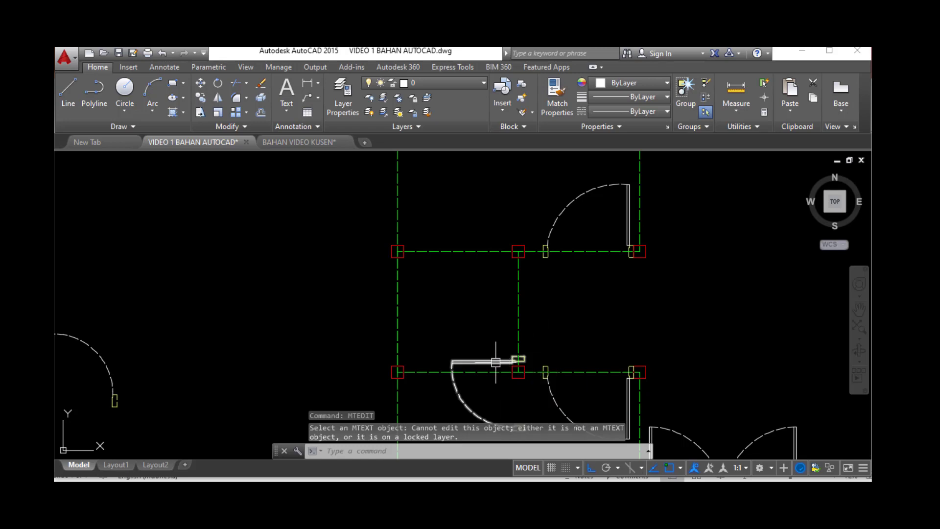
{"action": "key", "text": "Escape"}
{"action": "key", "text": "Escape"}
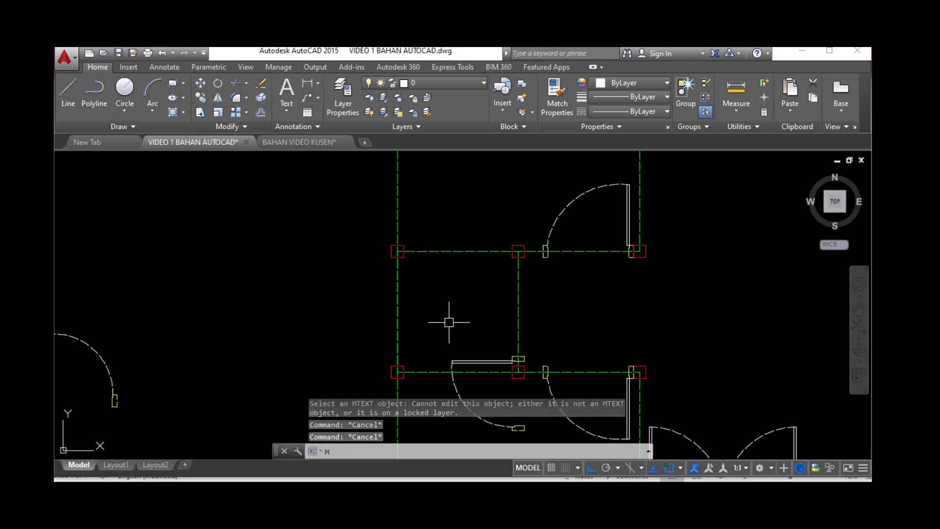
- Move the small room's door by its upper-right frame corner to the lower-right corner of the room's upper-right column
{"action": "type", "text": "m"}
{"action": "key", "text": "Return"}
{"action": "left_click", "coordinate": [490, 354]}
{"action": "key", "text": "Return"}
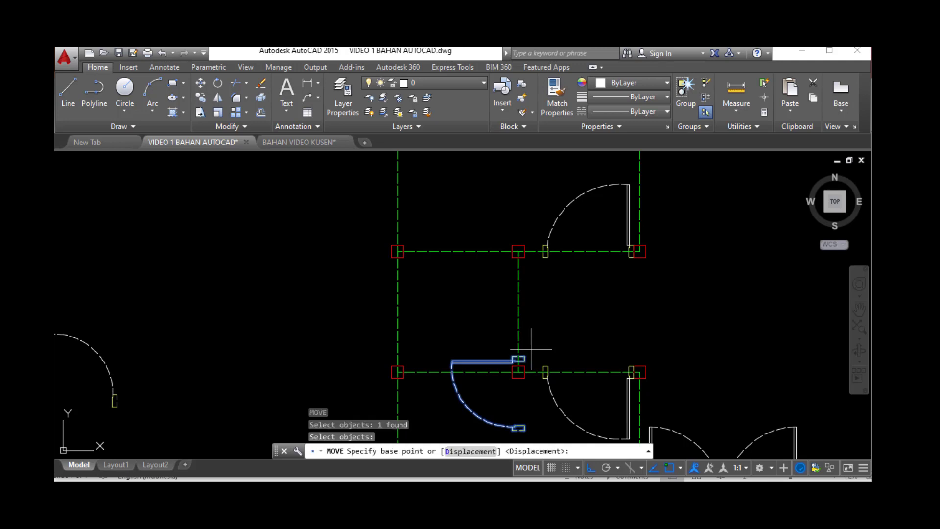
{"action": "scroll", "coordinate": [528, 350], "scroll_direction": "up", "scroll_amount": 2}
{"action": "left_click", "coordinate": [519, 356]}
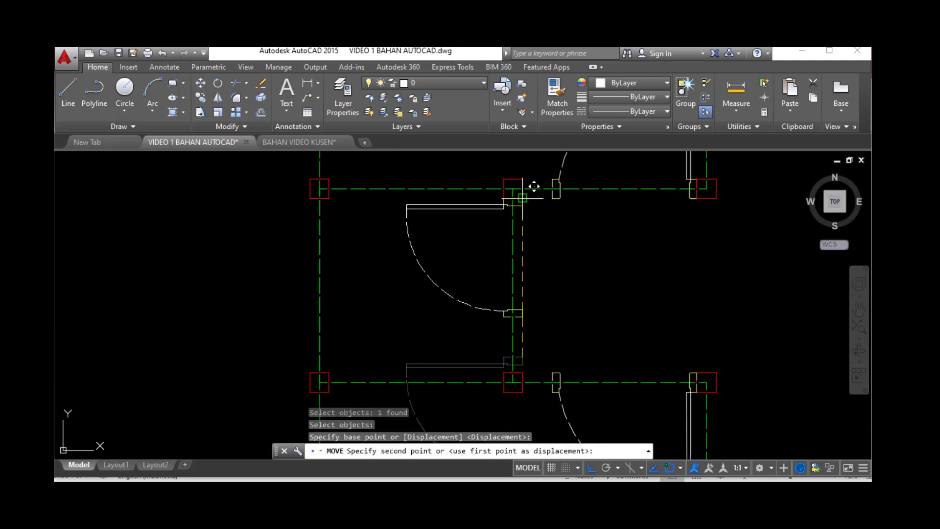
{"action": "left_click", "coordinate": [518, 197]}
{"action": "scroll", "coordinate": [438, 255], "scroll_direction": "down", "scroll_amount": 4}
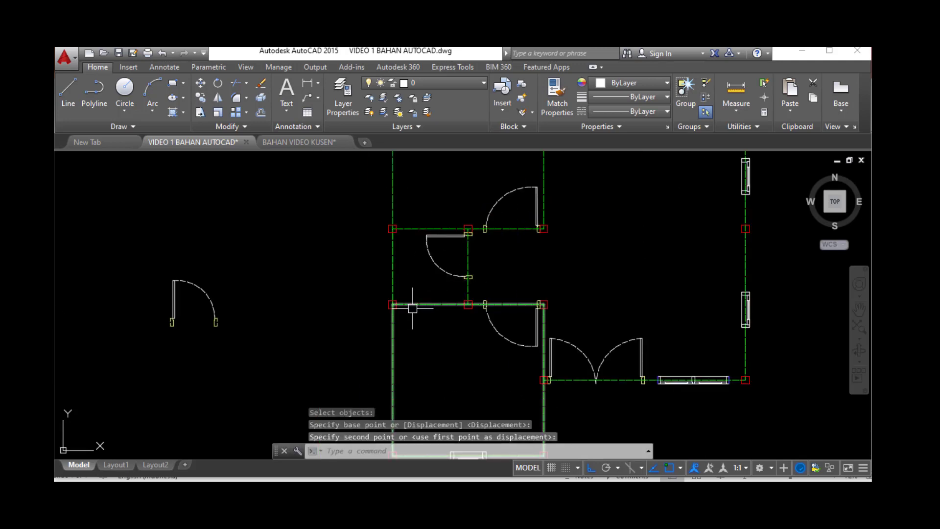
{"action": "key", "text": "Escape"}
{"action": "scroll", "coordinate": [399, 333], "scroll_direction": "down", "scroll_amount": 2}
{"action": "scroll", "coordinate": [378, 240], "scroll_direction": "down", "scroll_amount": 2}
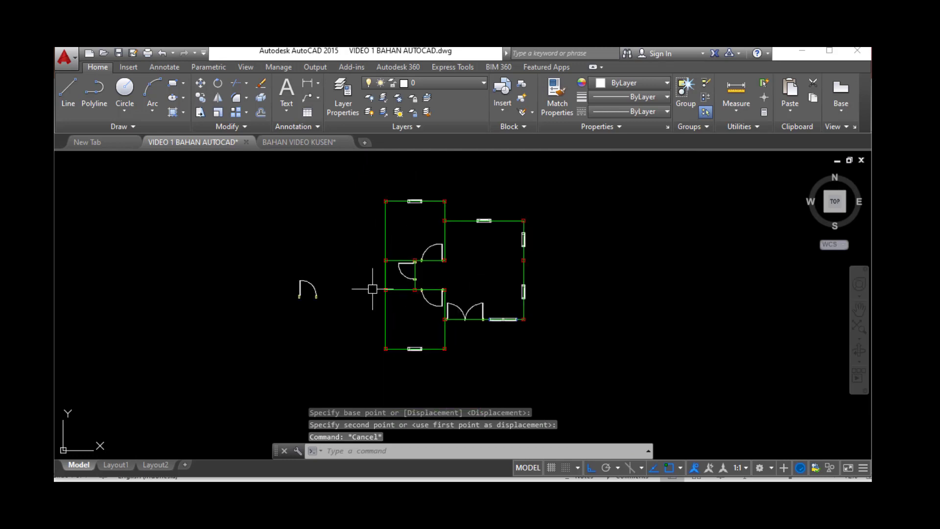
{"action": "scroll", "coordinate": [378, 272], "scroll_direction": "up", "scroll_amount": 2}
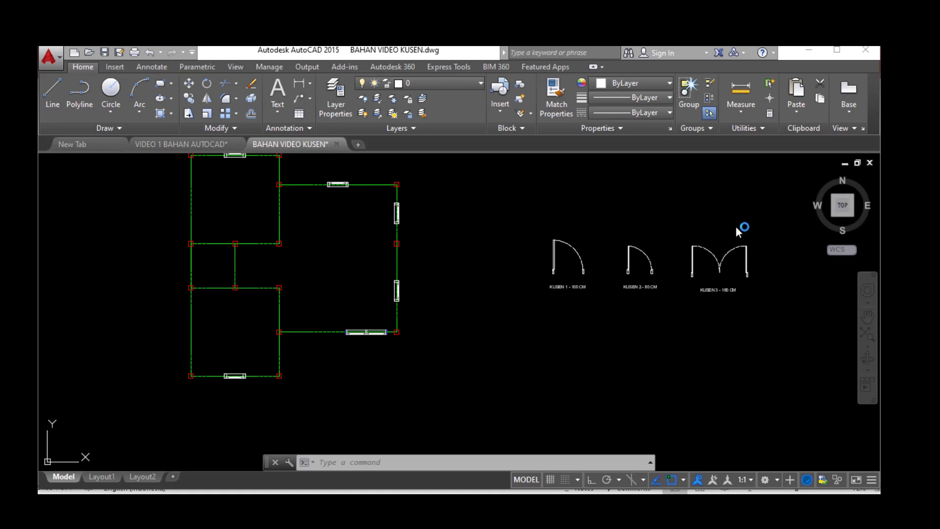
- In the BAHAN VIDEO KUSEN drawing, start a block named KUSEN PINTU 1 - 100 CM with its base point midway along the 100 cm door's left jamb
{"action": "scroll", "coordinate": [736, 227], "scroll_direction": "up", "scroll_amount": 3}
{"action": "scroll", "coordinate": [726, 232], "scroll_direction": "down", "scroll_amount": 2}
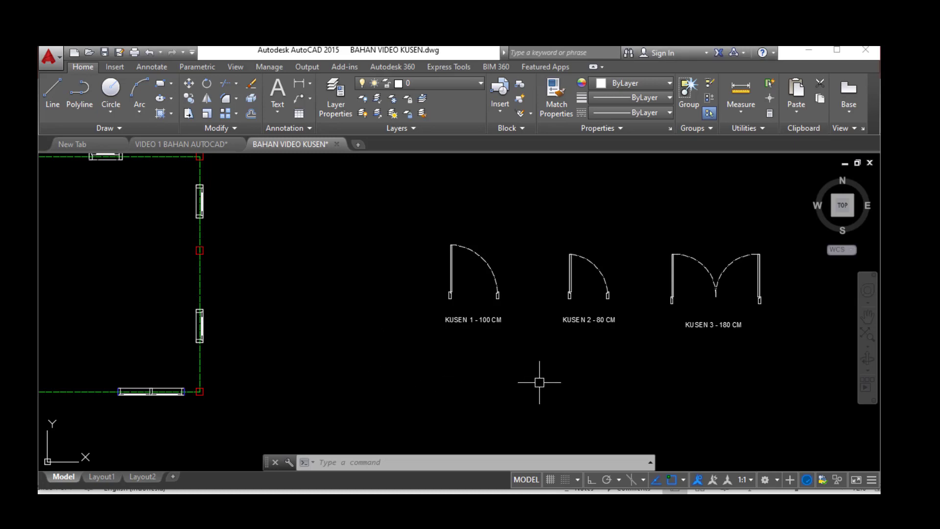
{"action": "type", "text": "B"}
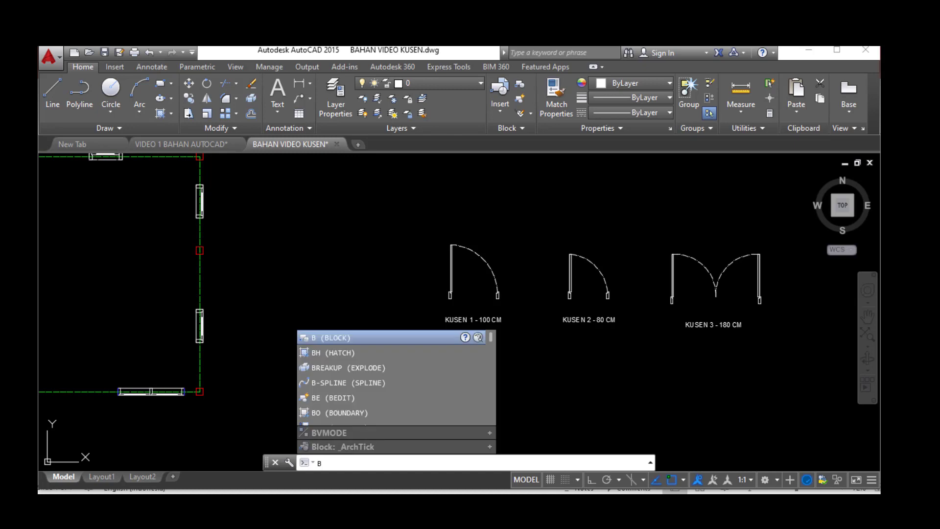
{"action": "left_click", "coordinate": [351, 334]}
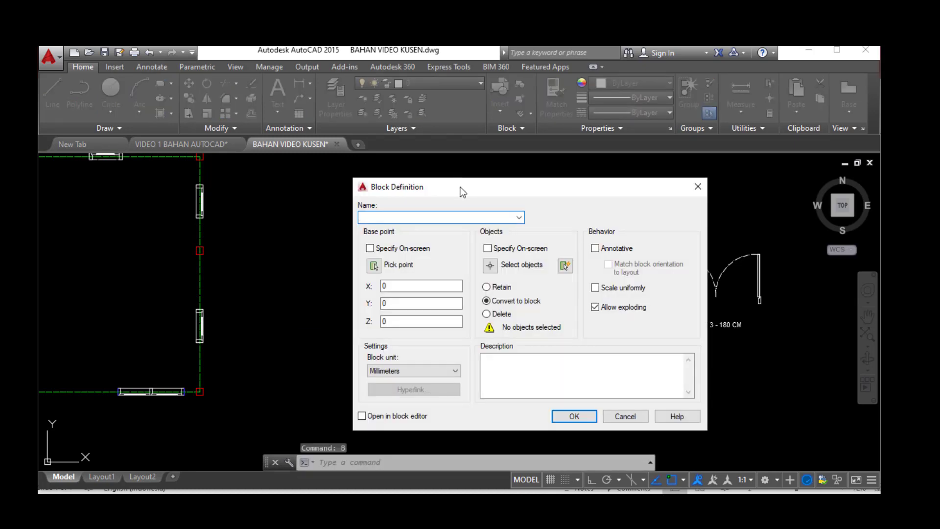
{"action": "left_click_drag", "start_coordinate": [462, 192], "coordinate": [449, 213]}
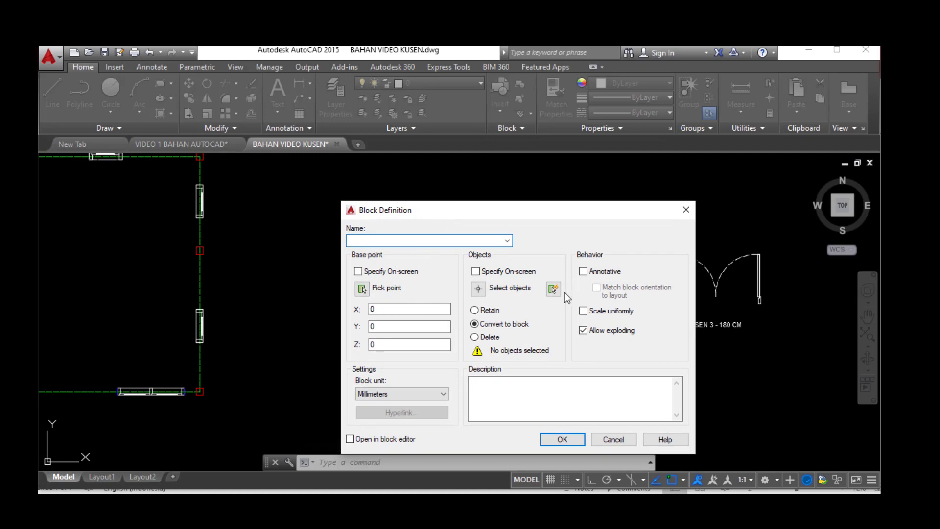
{"action": "type", "text": "KUSEN PINT"}
{"action": "mouse_move", "coordinate": [478, 214]}
{"action": "left_mouse_down"}
{"action": "mouse_move", "coordinate": [643, 220]}
{"action": "mouse_move", "coordinate": [479, 199]}
{"action": "left_mouse_up"}
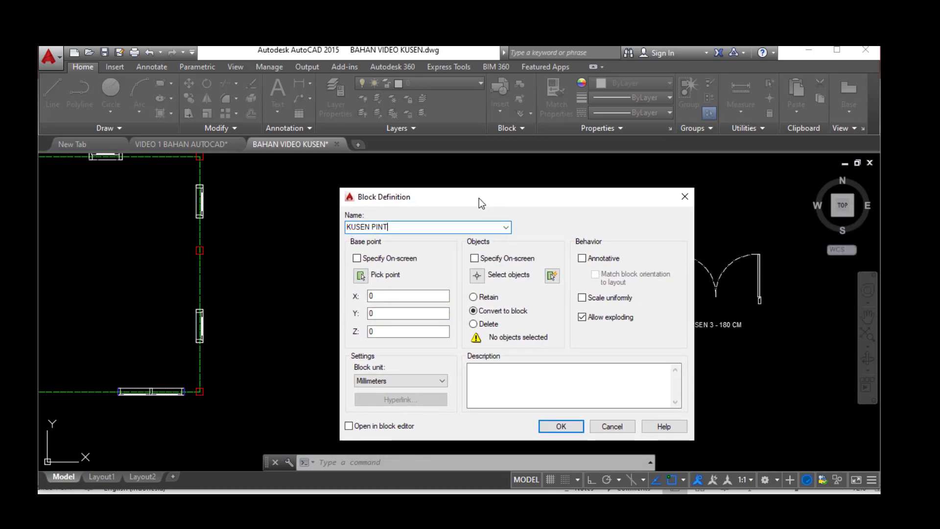
{"action": "type", "text": "U 1 - 10"}
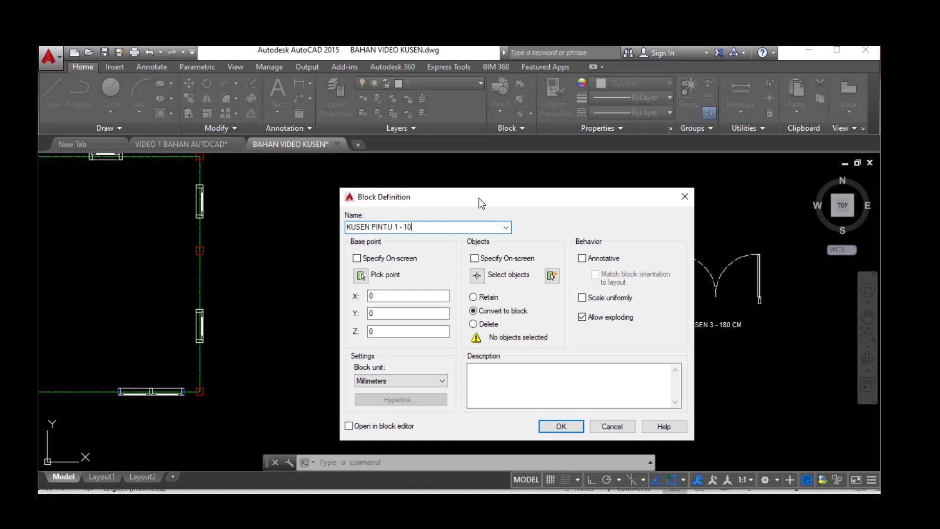
{"action": "type", "text": "0 CM"}
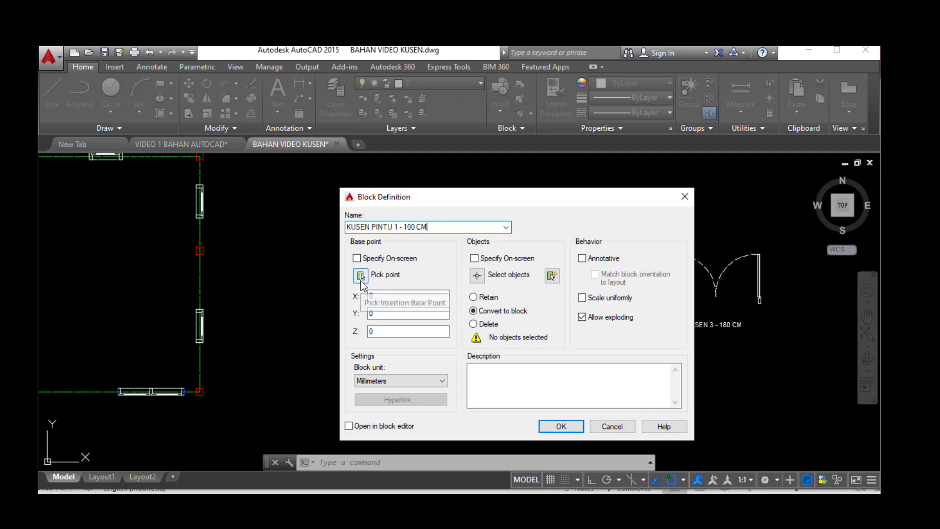
{"action": "left_click", "coordinate": [361, 275]}
{"action": "scroll", "coordinate": [444, 296], "scroll_direction": "up", "scroll_amount": 6}
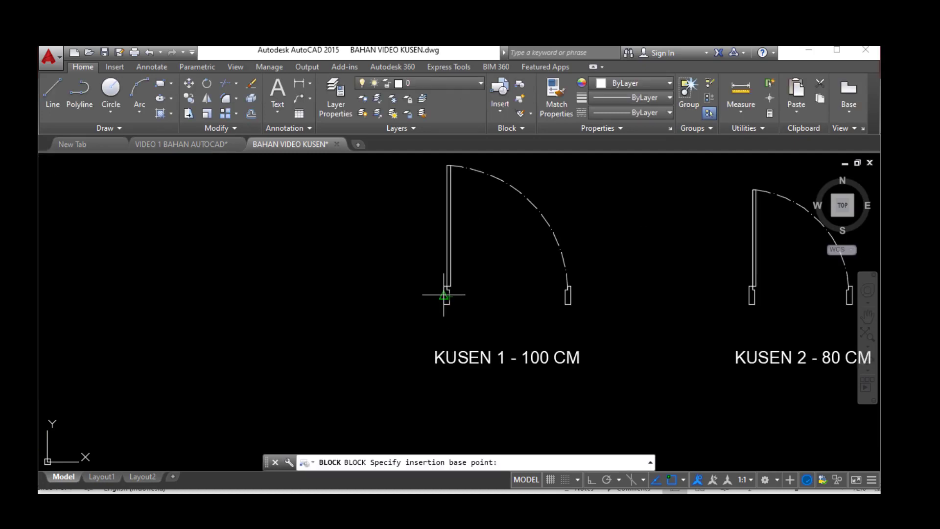
{"action": "left_click", "coordinate": [445, 297]}
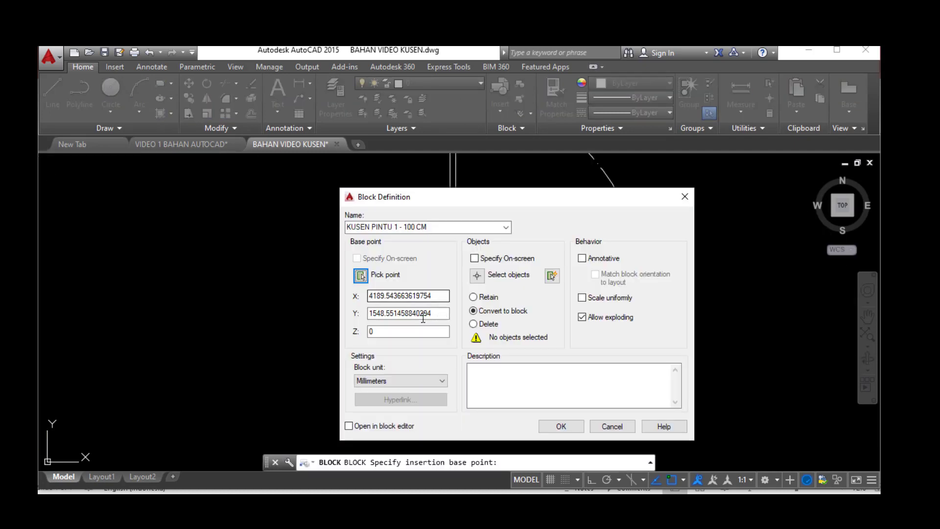
- Select all objects of the 100 cm door without its label and create the block with Convert to block
{"action": "left_click", "coordinate": [477, 276]}
{"action": "scroll", "coordinate": [471, 335], "scroll_direction": "down", "scroll_amount": 6}
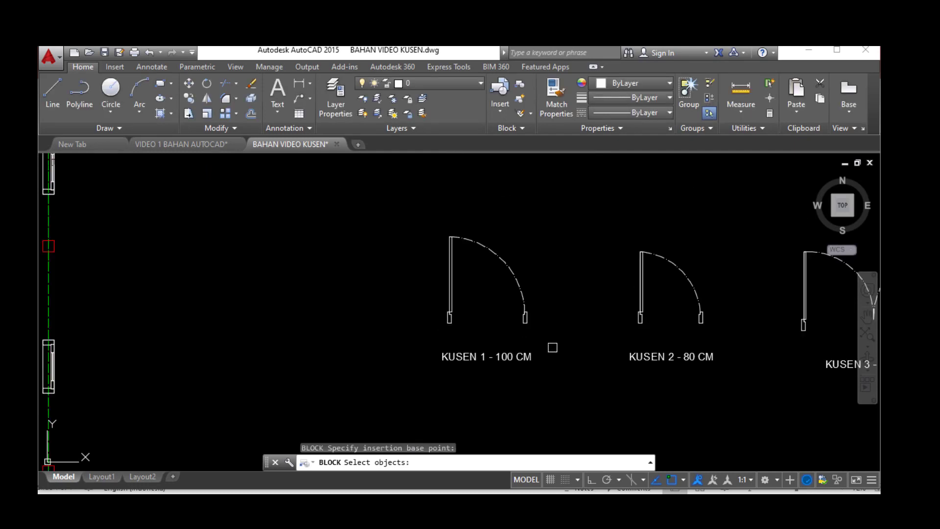
{"action": "left_click", "coordinate": [556, 336]}
{"action": "left_click", "coordinate": [413, 203]}
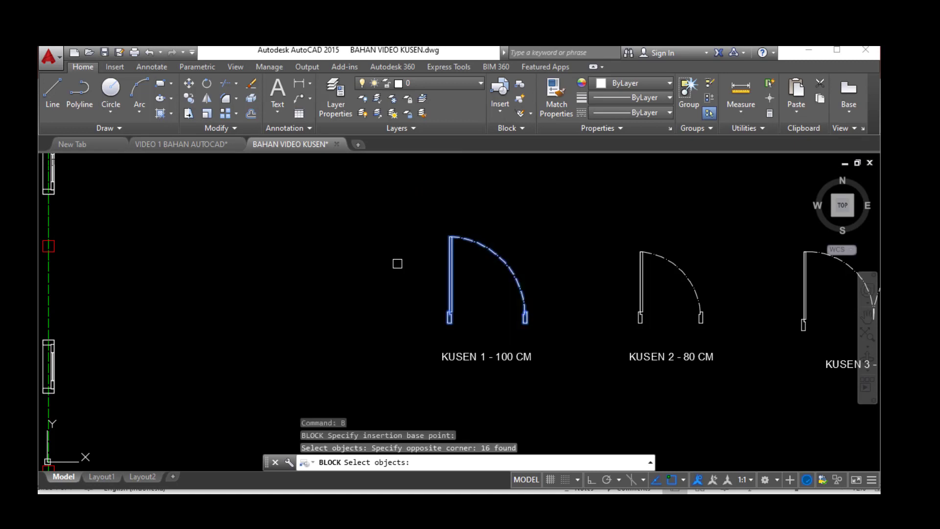
{"action": "key", "text": "Return"}
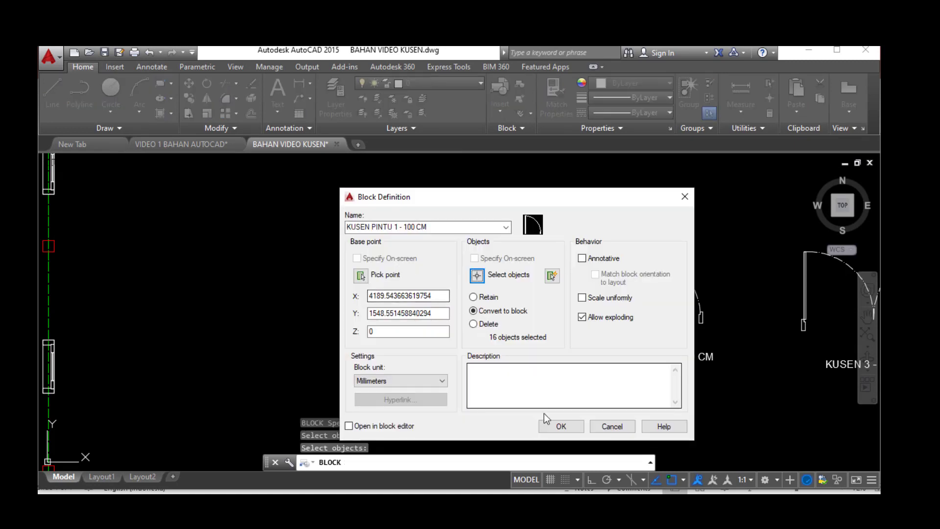
{"action": "left_click", "coordinate": [563, 426]}
{"action": "scroll", "coordinate": [379, 342], "scroll_direction": "down", "scroll_amount": 2}
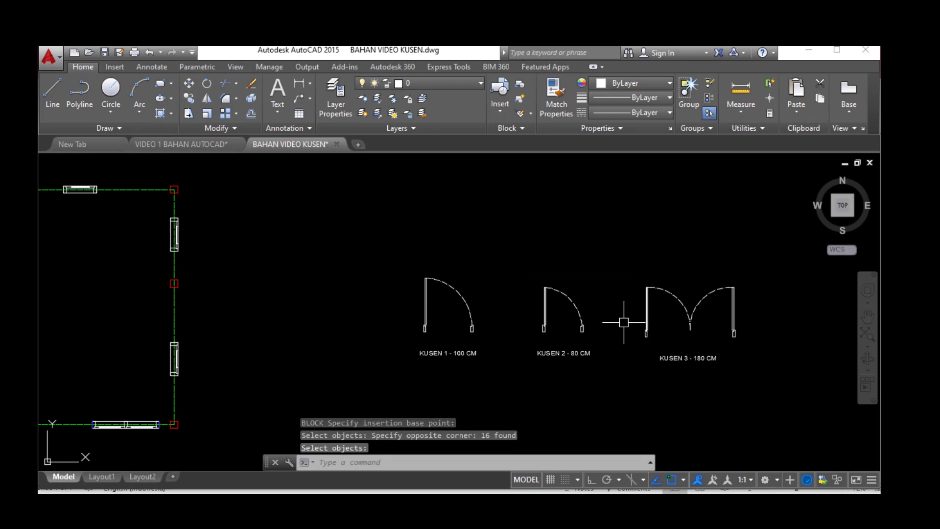
- Start a block named KUSEN PINTU 2 - 80 CM with its base point midway along the 80 cm door's left jamb
{"action": "scroll", "coordinate": [616, 320], "scroll_direction": "up", "scroll_amount": 2}
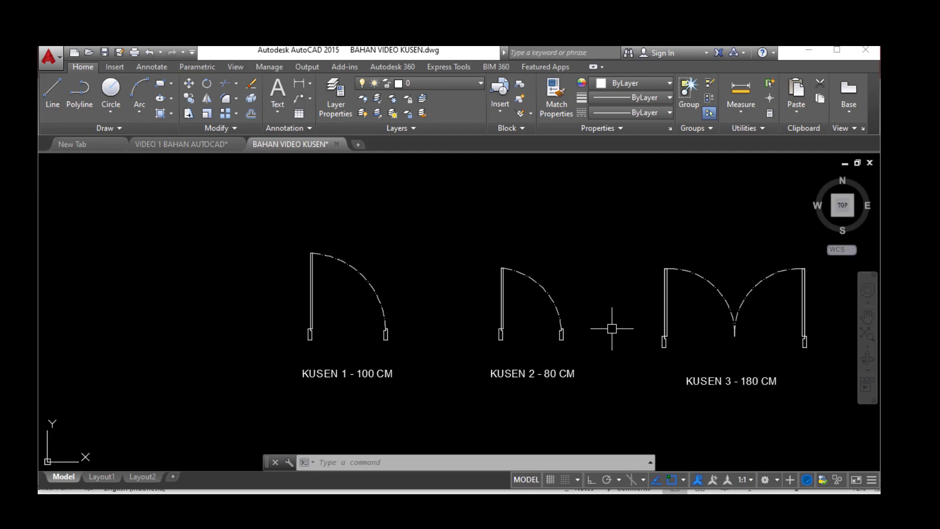
{"action": "type", "text": "B"}
{"action": "key", "text": "Return"}
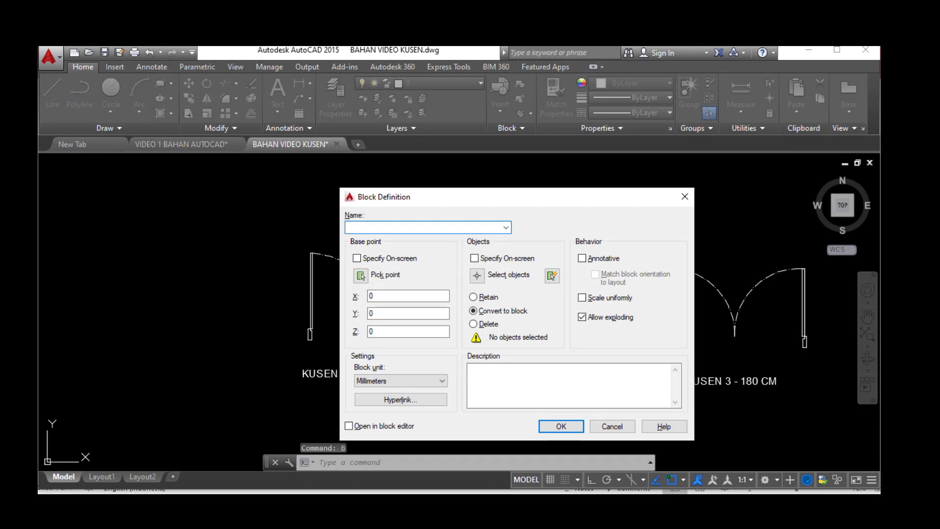
{"action": "type", "text": "KU"}
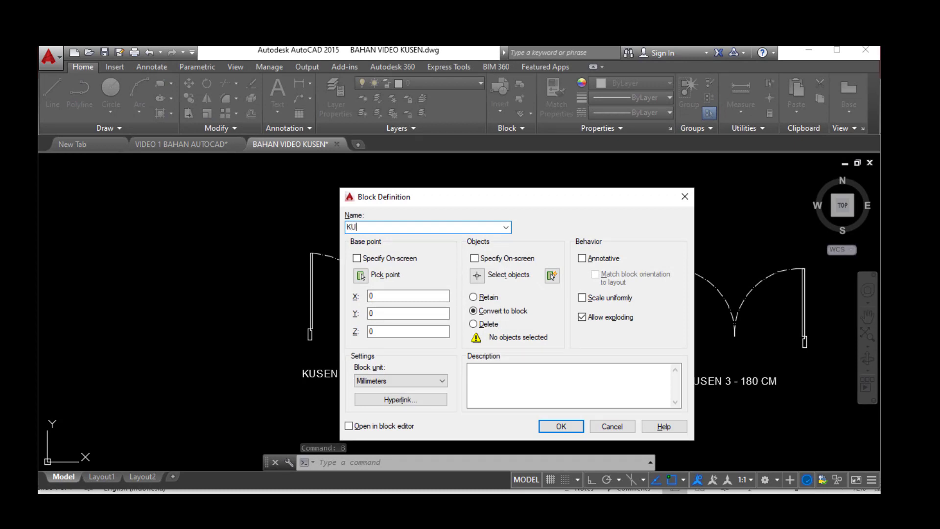
{"action": "type", "text": "SEN P"}
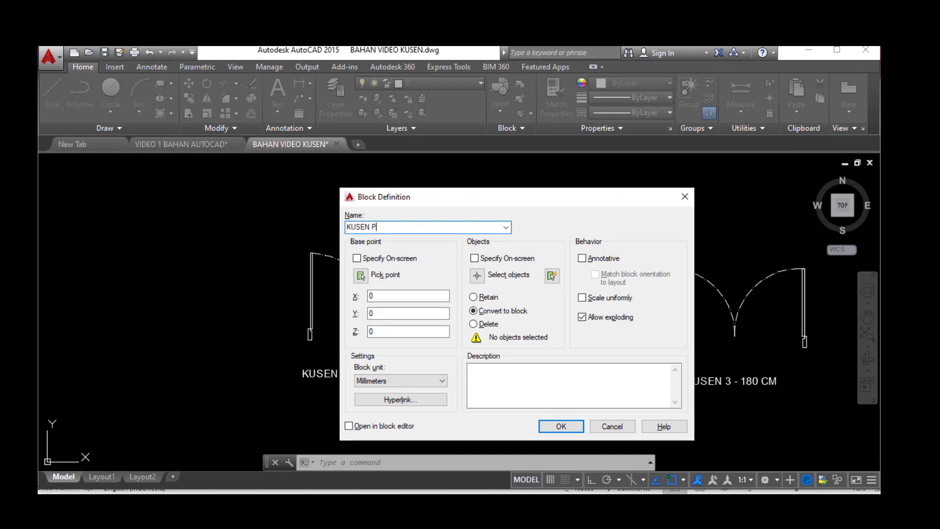
{"action": "type", "text": "INTU 2"}
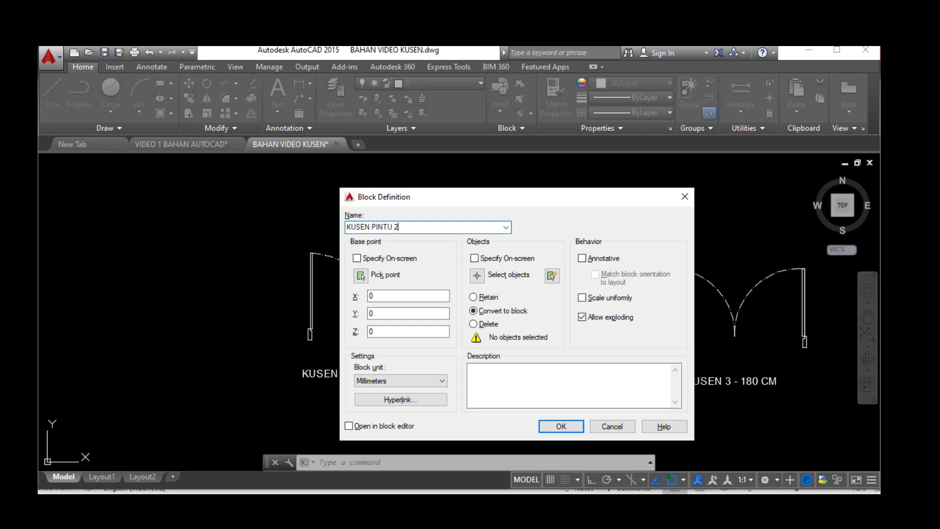
{"action": "type", "text": " - 80 CM"}
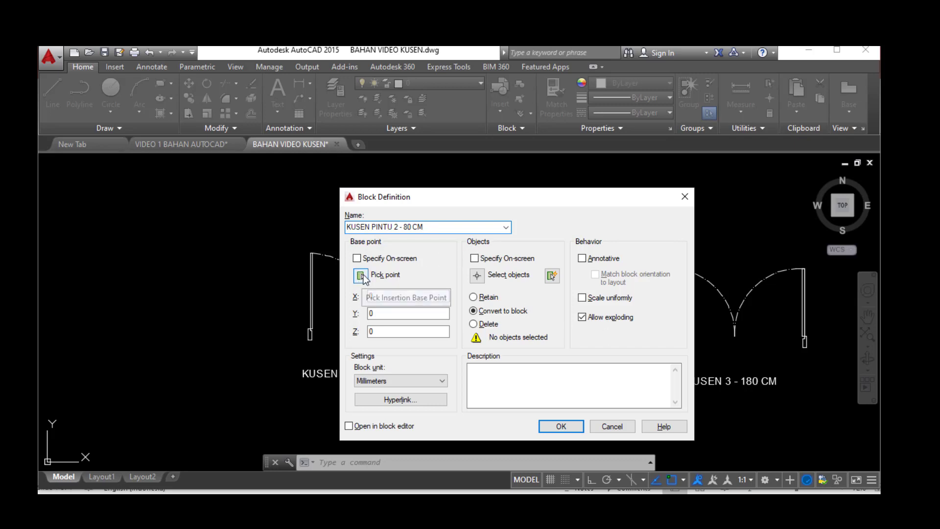
{"action": "left_click", "coordinate": [360, 275]}
{"action": "scroll", "coordinate": [509, 330], "scroll_direction": "up", "scroll_amount": 4}
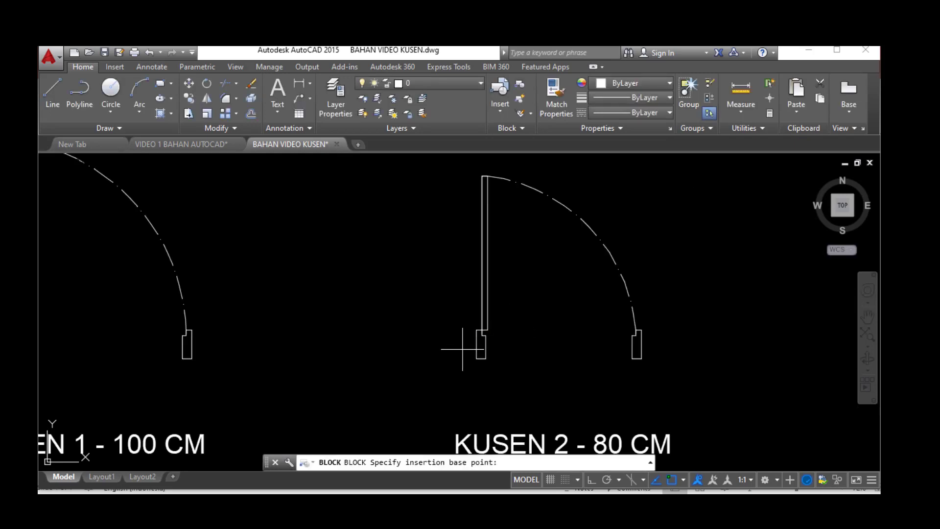
{"action": "left_click", "coordinate": [480, 345]}
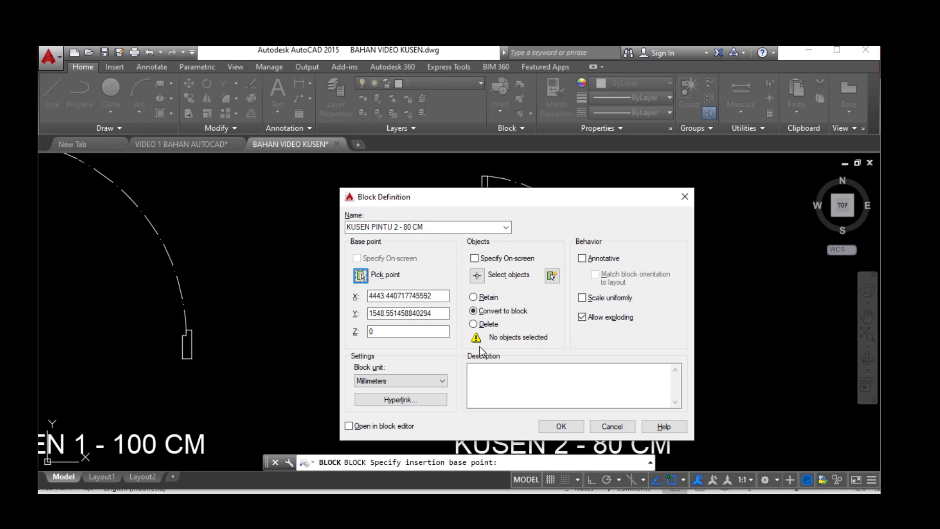
- Select all objects of the 80 cm door without its label and create the block with Convert to block
{"action": "left_click", "coordinate": [477, 275]}
{"action": "scroll", "coordinate": [592, 368], "scroll_direction": "down", "scroll_amount": 2}
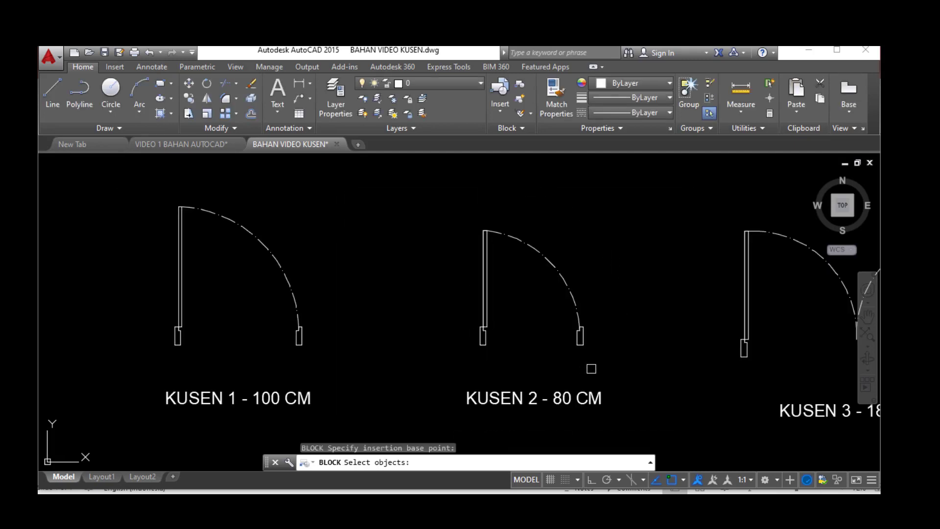
{"action": "left_click", "coordinate": [591, 368]}
{"action": "left_click", "coordinate": [460, 207]}
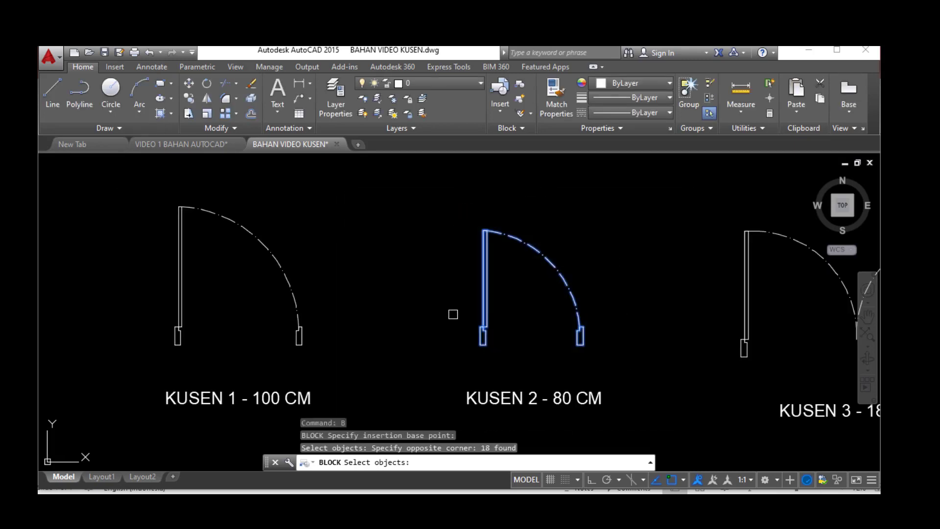
{"action": "key", "text": "Return"}
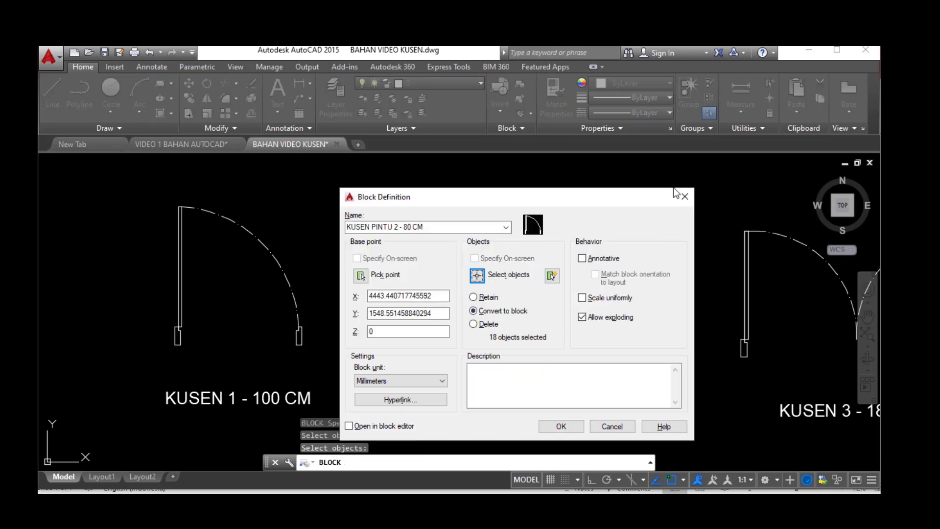
{"action": "left_click", "coordinate": [561, 425]}
{"action": "scroll", "coordinate": [440, 321], "scroll_direction": "down", "scroll_amount": 4}
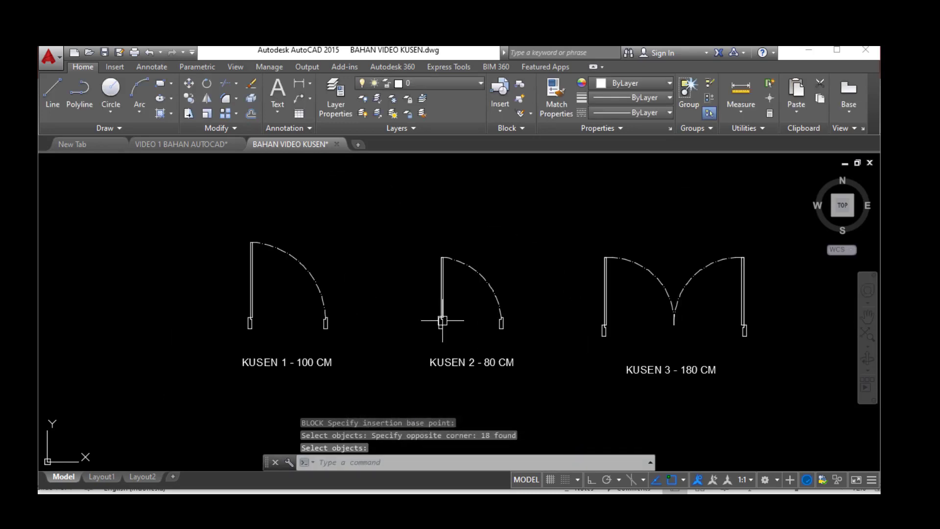
- Start a block named KUSEN PINTU 3 - 180 CM with its base point midway along the 180 cm double door's left jamb
{"action": "scroll", "coordinate": [567, 336], "scroll_direction": "up", "scroll_amount": 3}
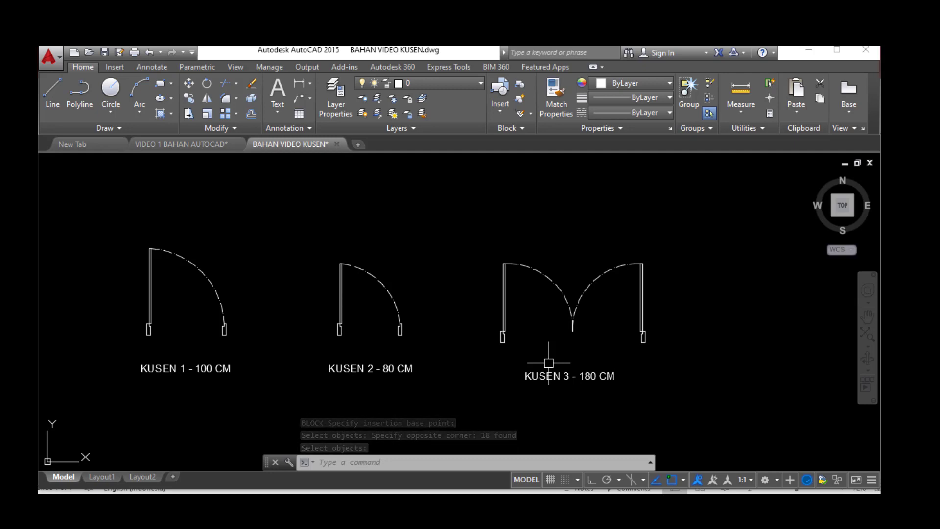
{"action": "type", "text": "B"}
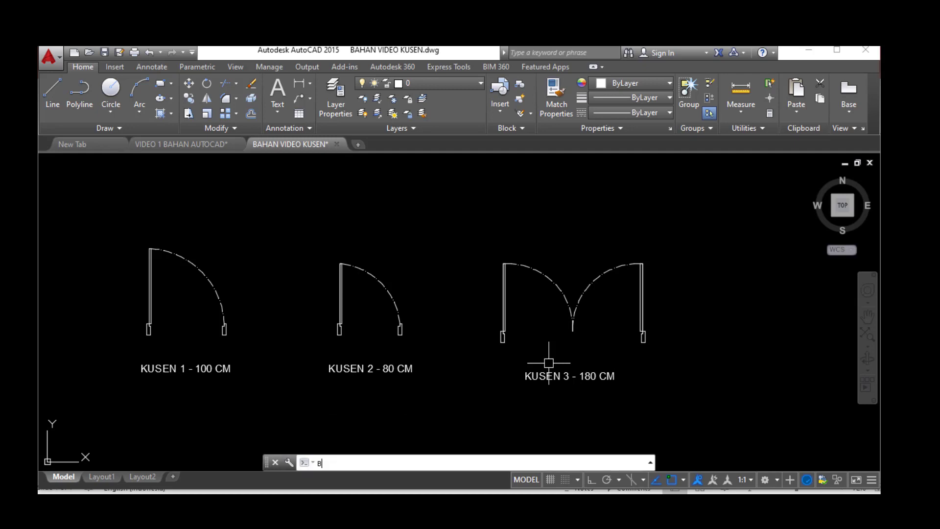
{"action": "key", "text": "Return"}
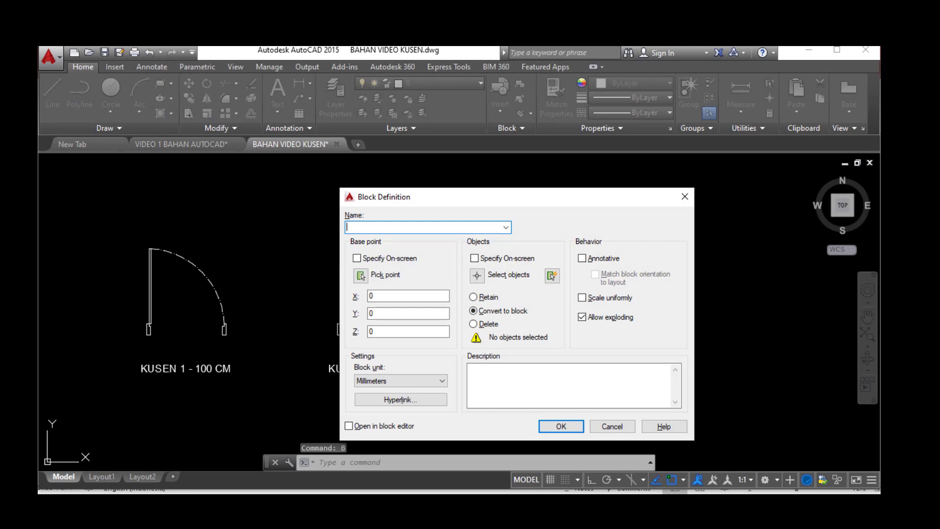
{"action": "type", "text": "KUSE"}
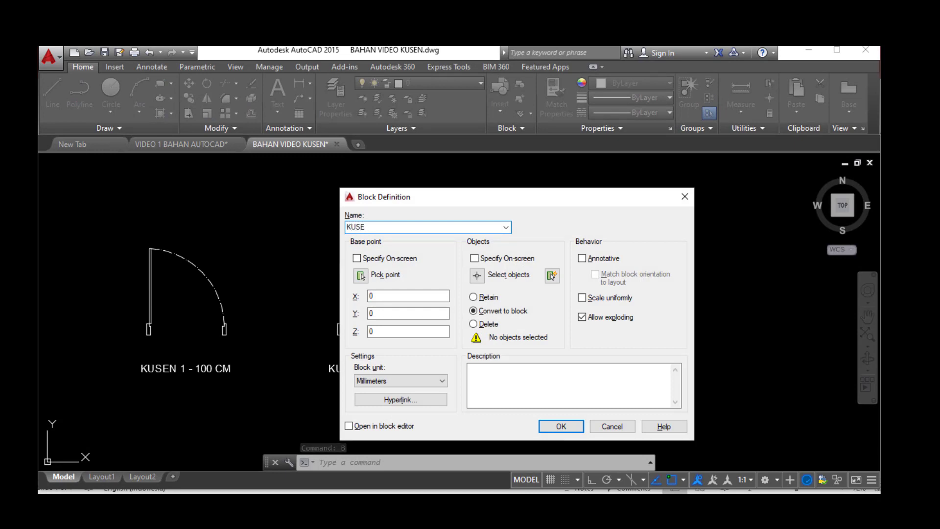
{"action": "type", "text": "N PINTU"}
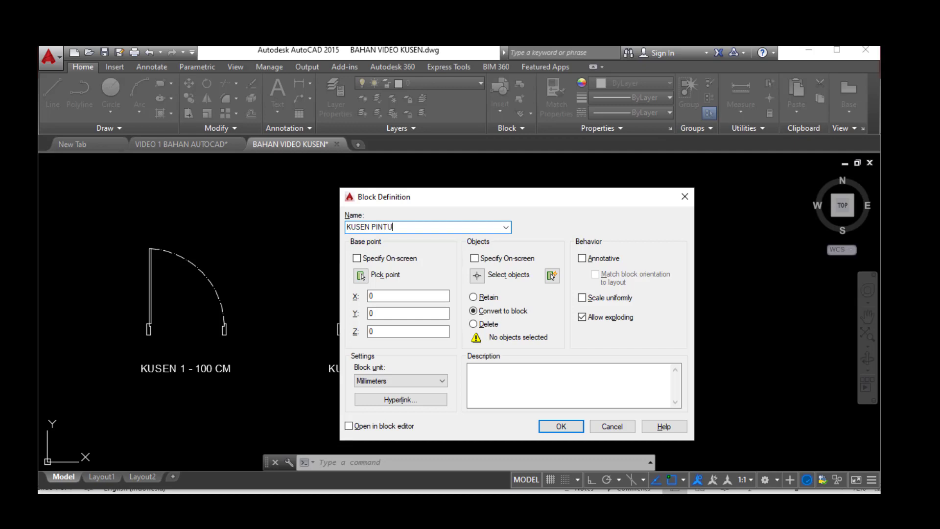
{"action": "type", "text": " 3 - 180 CM"}
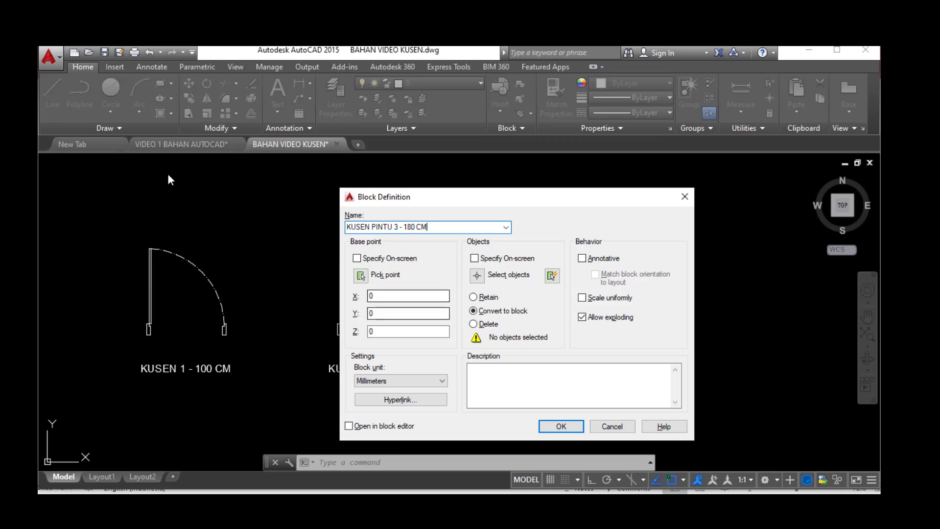
{"action": "left_click", "coordinate": [361, 274]}
{"action": "scroll", "coordinate": [497, 357], "scroll_direction": "up", "scroll_amount": 4}
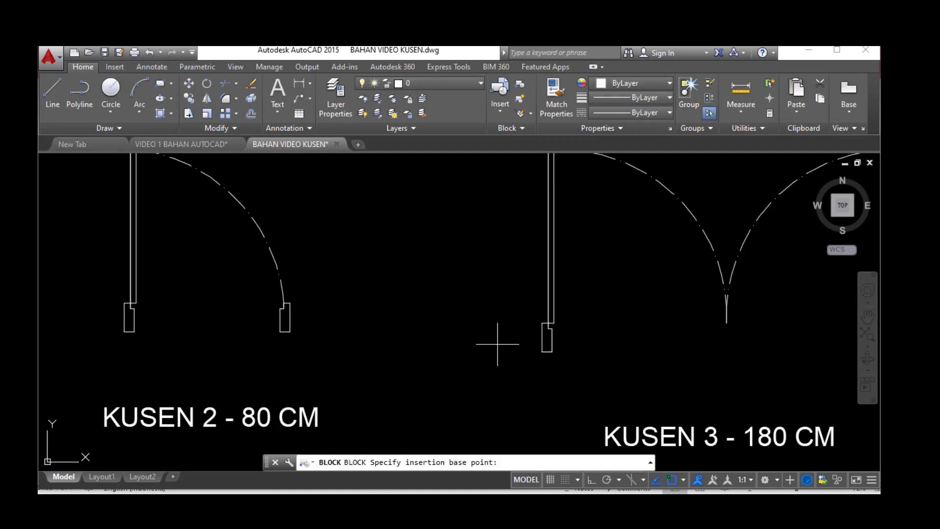
{"action": "left_click", "coordinate": [541, 337]}
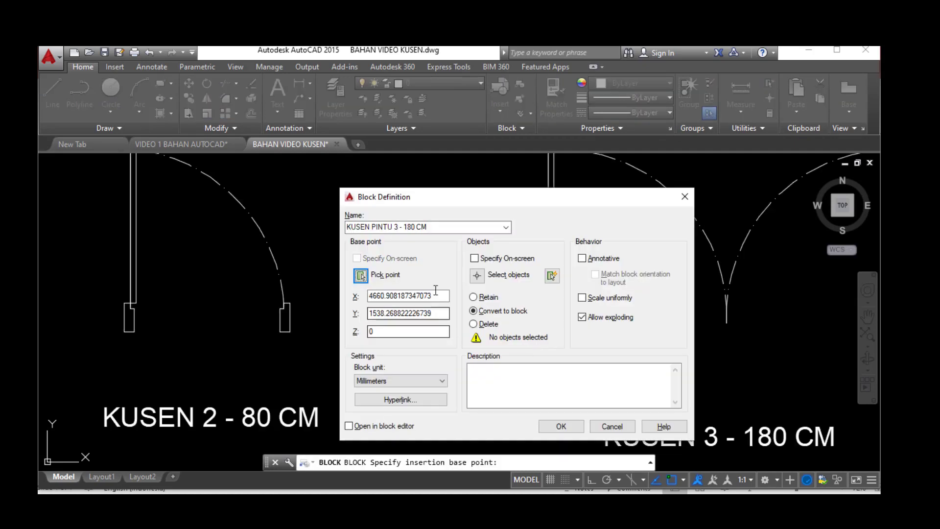
- Select all objects of the 180 cm double door without its label and create the block with Convert to block
{"action": "left_click", "coordinate": [477, 275]}
{"action": "scroll", "coordinate": [415, 336], "scroll_direction": "down", "scroll_amount": 3}
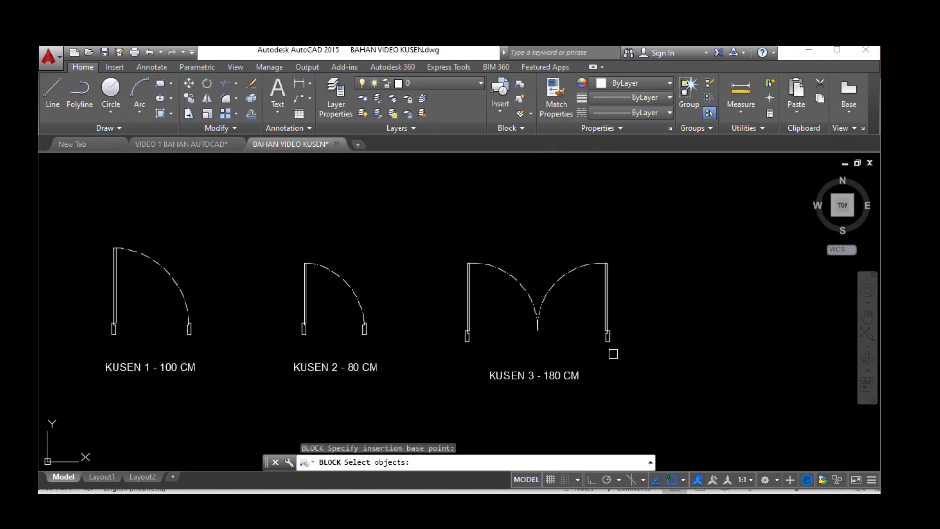
{"action": "left_click", "coordinate": [628, 357]}
{"action": "left_click", "coordinate": [434, 214]}
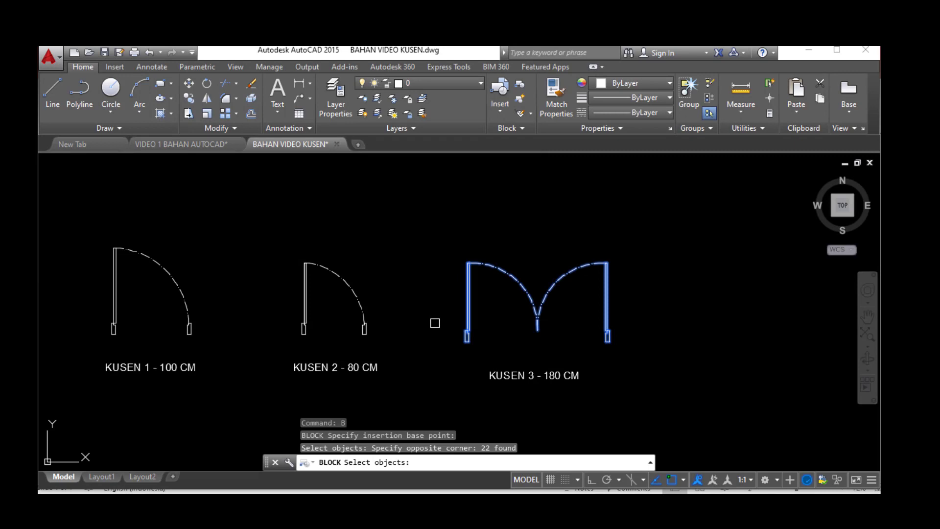
{"action": "key", "text": "Return"}
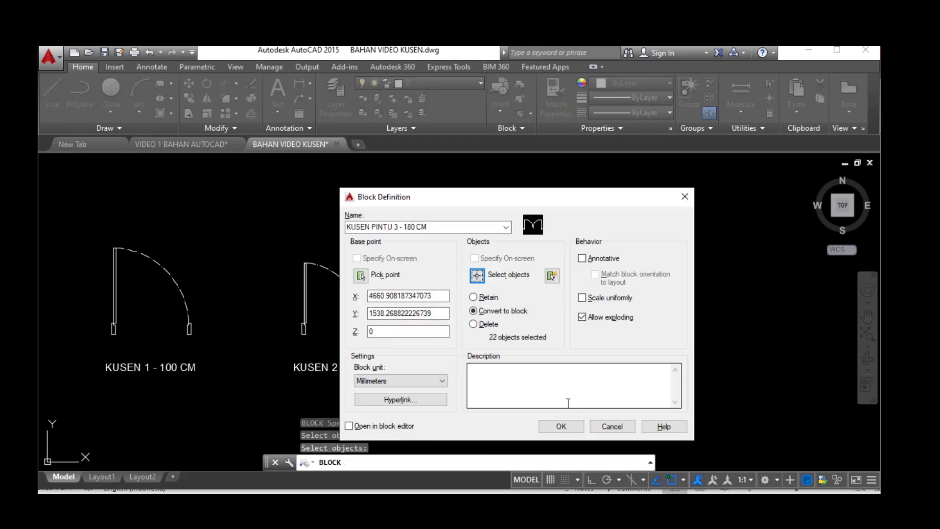
{"action": "left_click", "coordinate": [563, 427]}
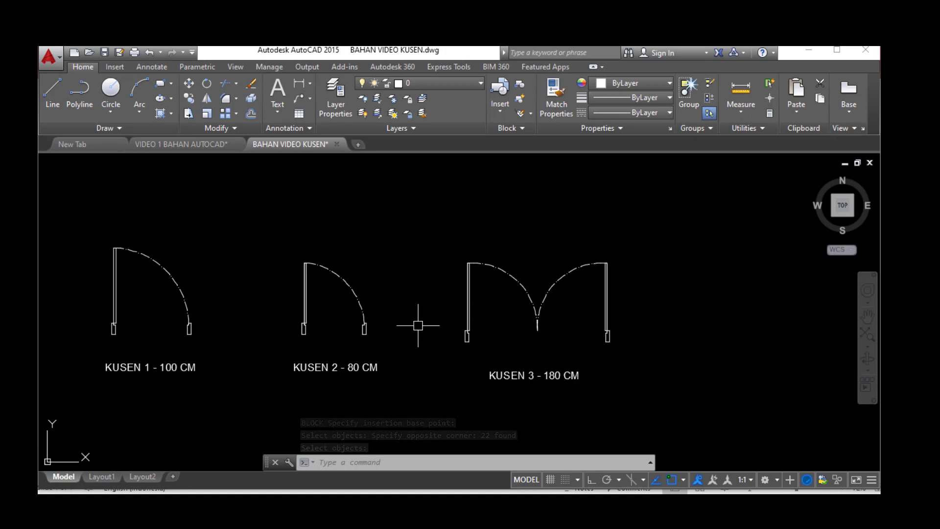
- Open the KUSEN PINTU 1 - 100 CM block for editing in the Block Editor
{"action": "scroll", "coordinate": [676, 373], "scroll_direction": "down", "scroll_amount": 2}
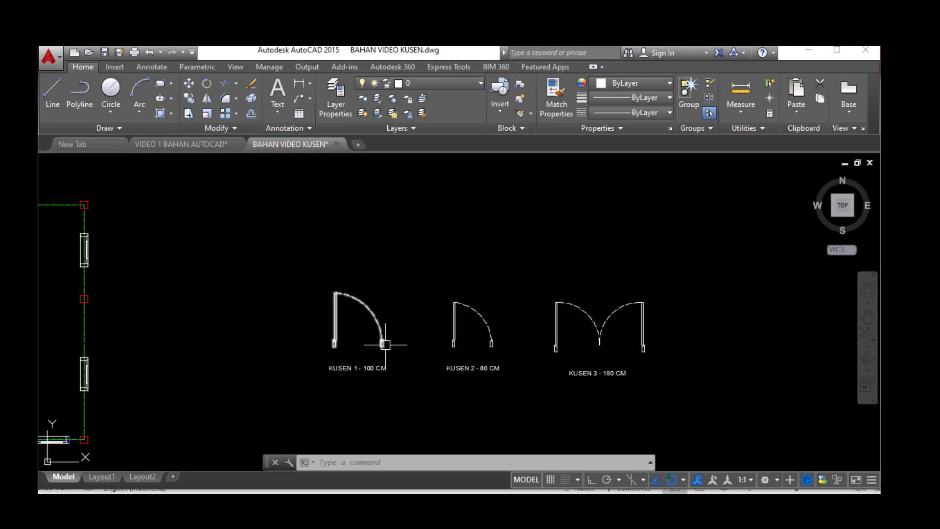
{"action": "scroll", "coordinate": [353, 327], "scroll_direction": "up", "scroll_amount": 2}
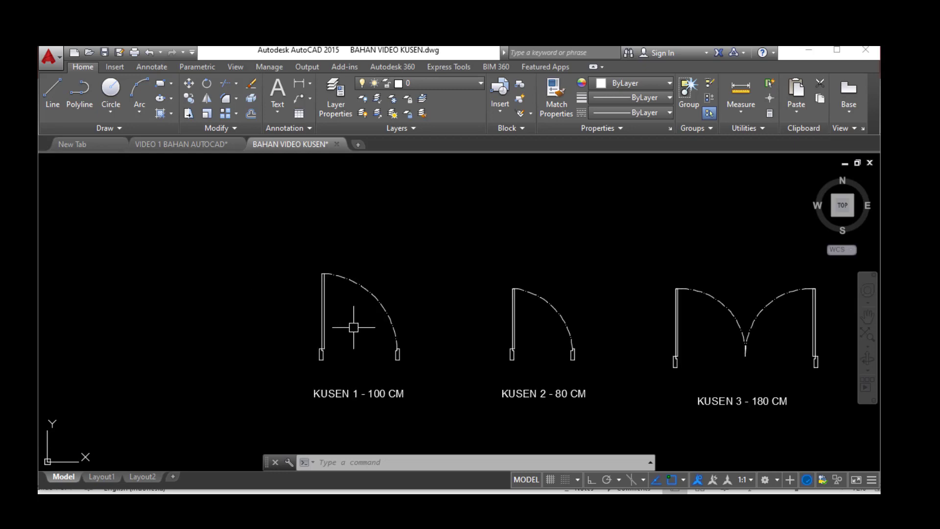
{"action": "scroll", "coordinate": [354, 327], "scroll_direction": "up", "scroll_amount": 2}
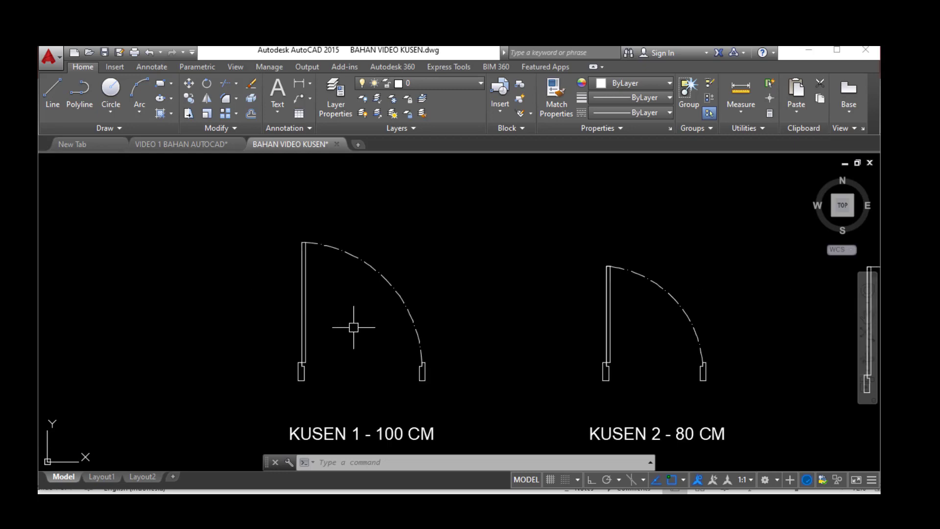
{"action": "double_click", "coordinate": [362, 259]}
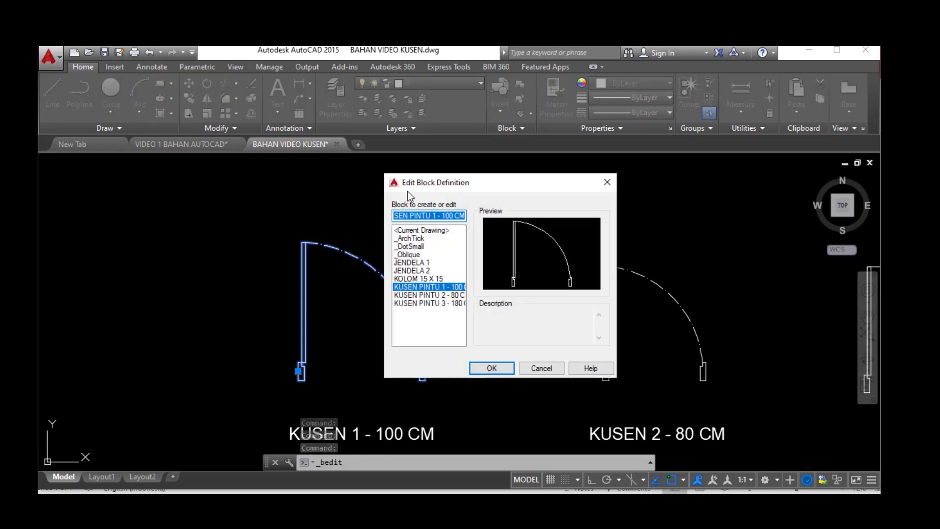
{"action": "left_click", "coordinate": [413, 287]}
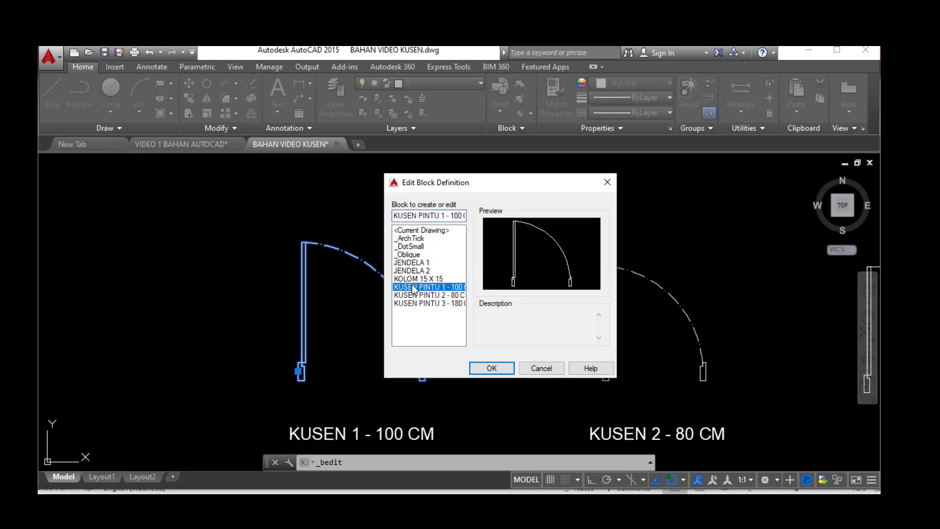
{"action": "left_click", "coordinate": [497, 368]}
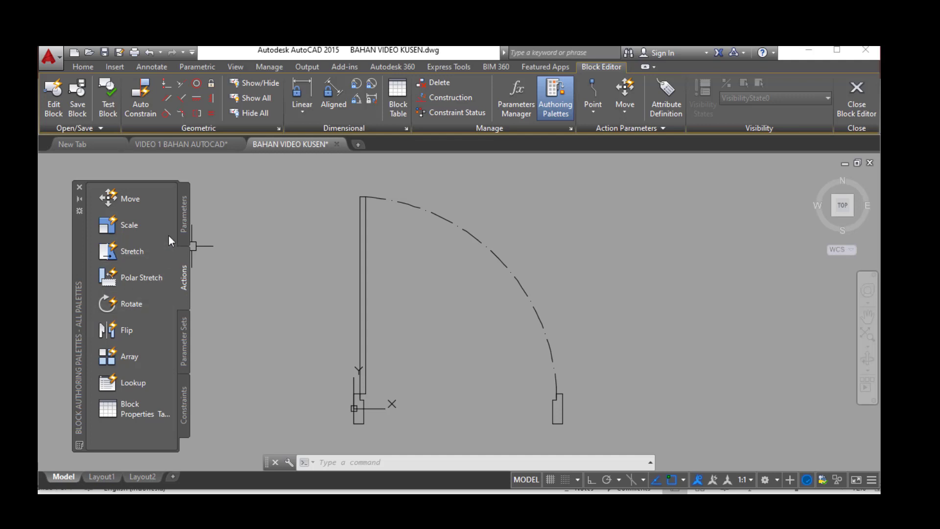
- Add a Visibility parameter to the block, placed just outside the door's right jamb
{"action": "left_click", "coordinate": [182, 212]}
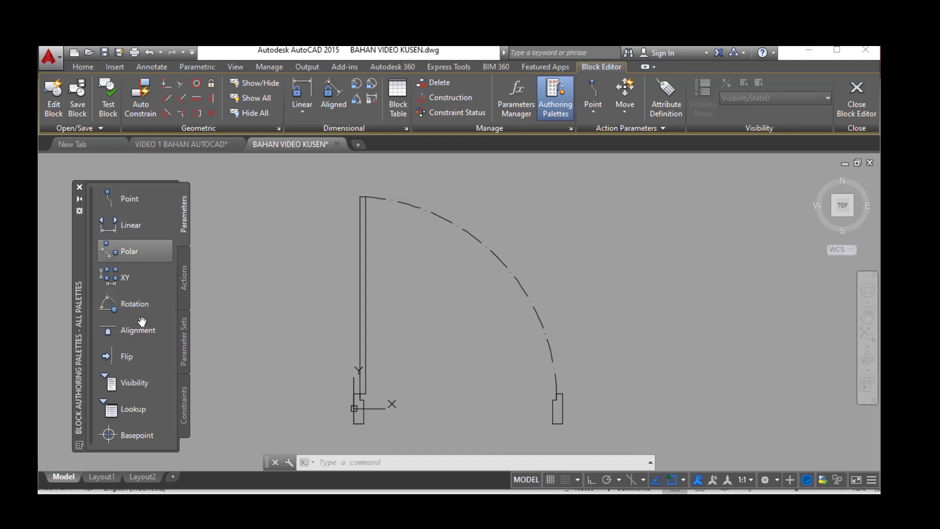
{"action": "left_click", "coordinate": [140, 383]}
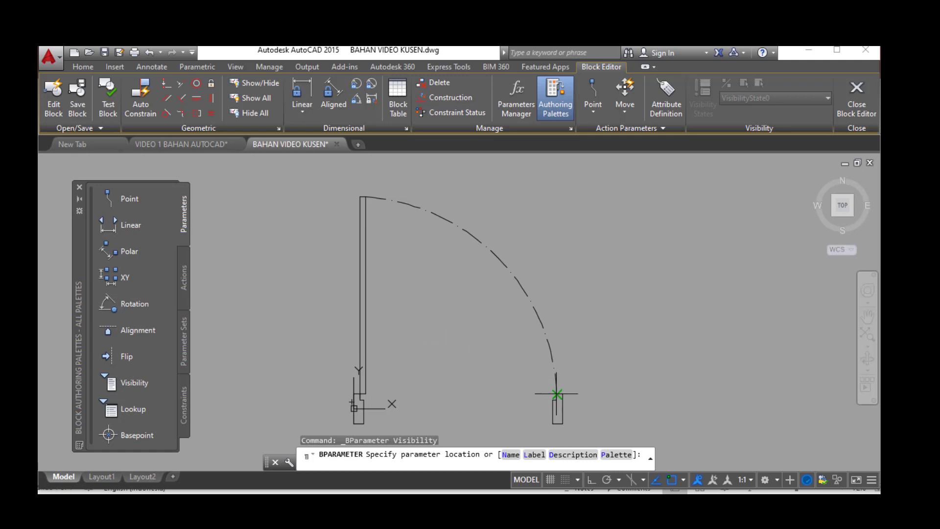
{"action": "left_click", "coordinate": [587, 408]}
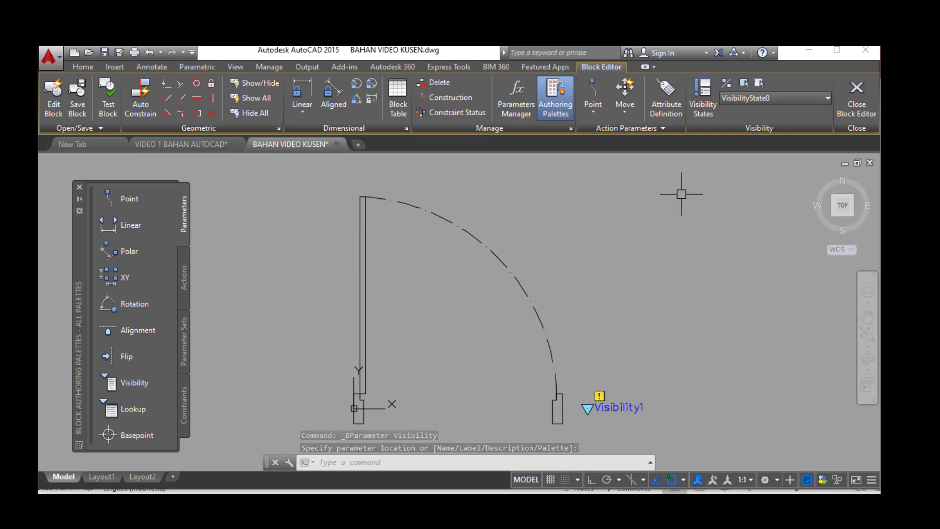
- Rename the block's default visibility state to KUSEN PINTU 1 - 100 CM
{"action": "left_click", "coordinate": [707, 106]}
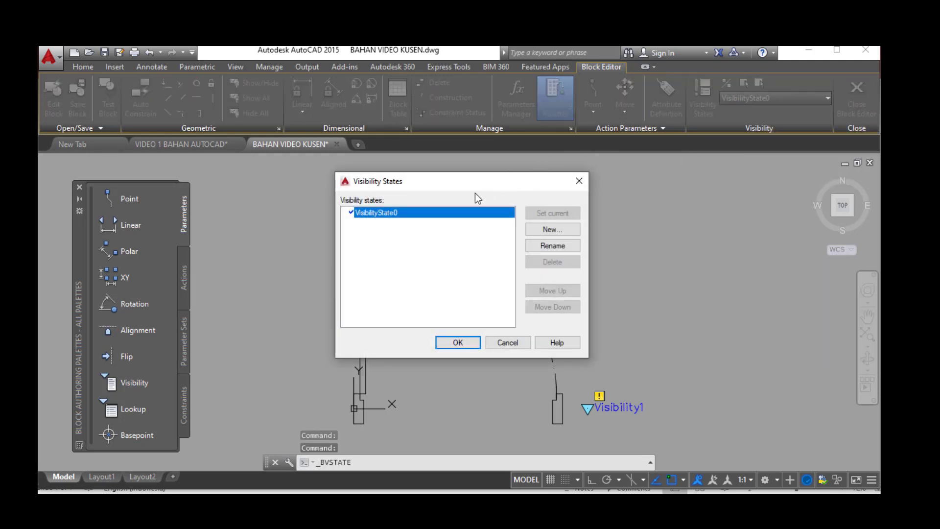
{"action": "left_click", "coordinate": [398, 218]}
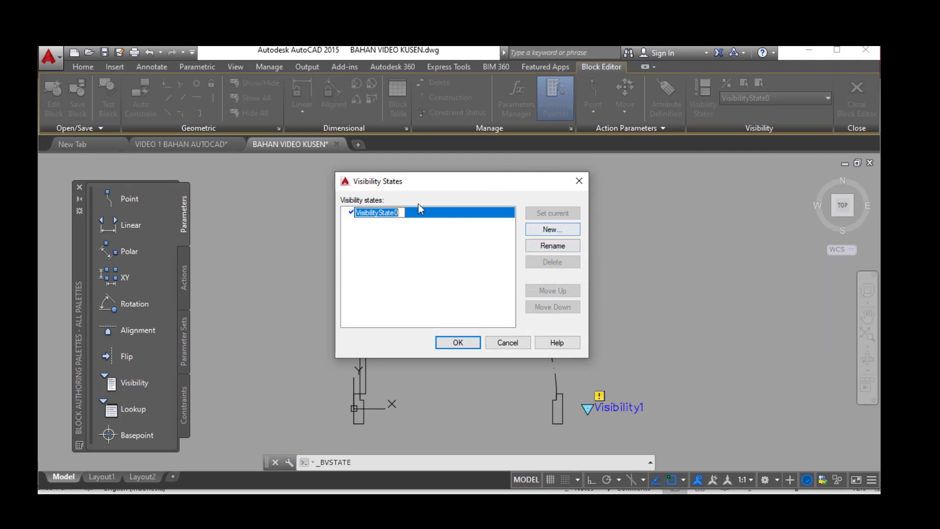
{"action": "left_click", "coordinate": [399, 214]}
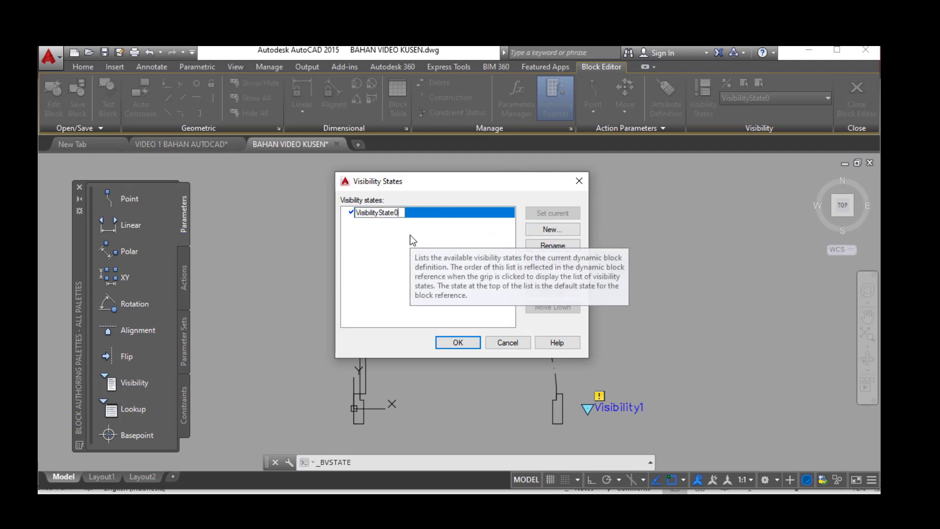
{"action": "key", "text": "BackSpace"}
{"action": "key", "text": "BackSpace"}
{"action": "key", "text": "BackSpace"}
{"action": "key", "text": "BackSpace"}
{"action": "key", "text": "BackSpace"}
{"action": "key", "text": "BackSpace"}
{"action": "key", "text": "BackSpace"}
{"action": "key", "text": "BackSpace"}
{"action": "key", "text": "BackSpace"}
{"action": "key", "text": "BackSpace"}
{"action": "key", "text": "BackSpace"}
{"action": "key", "text": "BackSpace"}
{"action": "key", "text": "BackSpace"}
{"action": "key", "text": "BackSpace"}
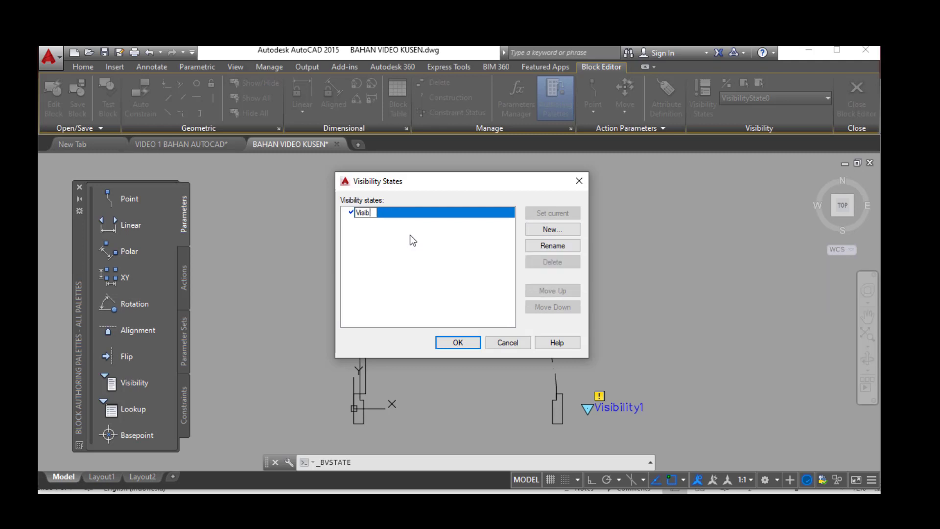
{"action": "key", "text": "BackSpace"}
{"action": "key", "text": "BackSpace"}
{"action": "type", "text": "KUSEN PINTU 1 - 100"}
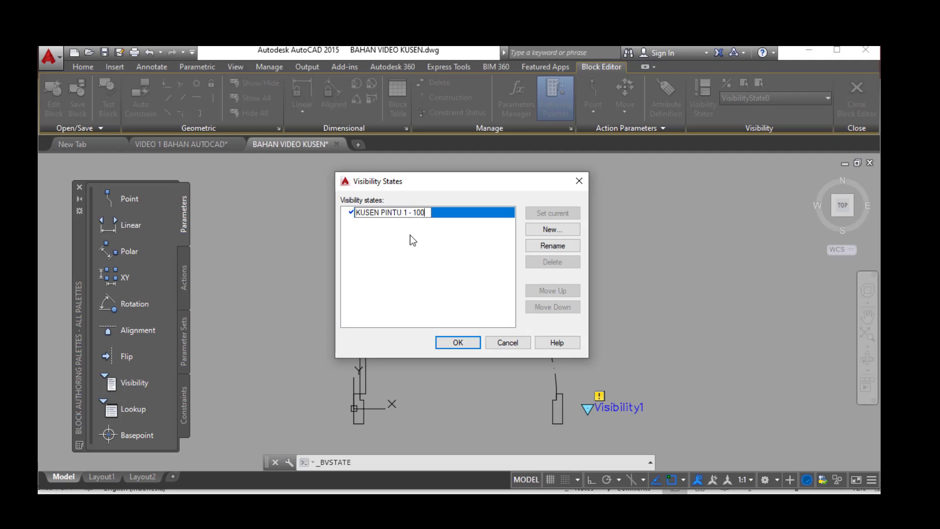
{"action": "type", "text": " CM"}
- Create a visibility state named KUSEN PINTU 2 - 80 CM that hides all existing objects
{"action": "left_click", "coordinate": [551, 230]}
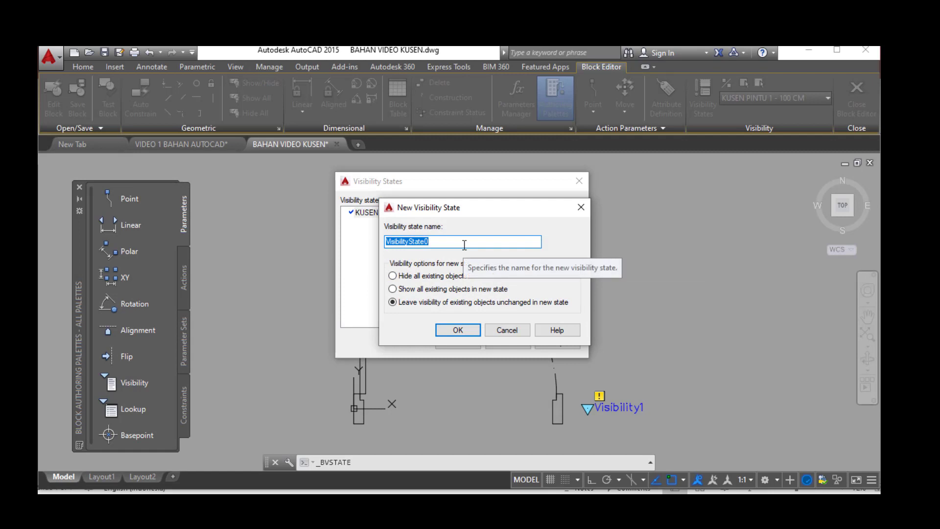
{"action": "type", "text": "KUSEN"}
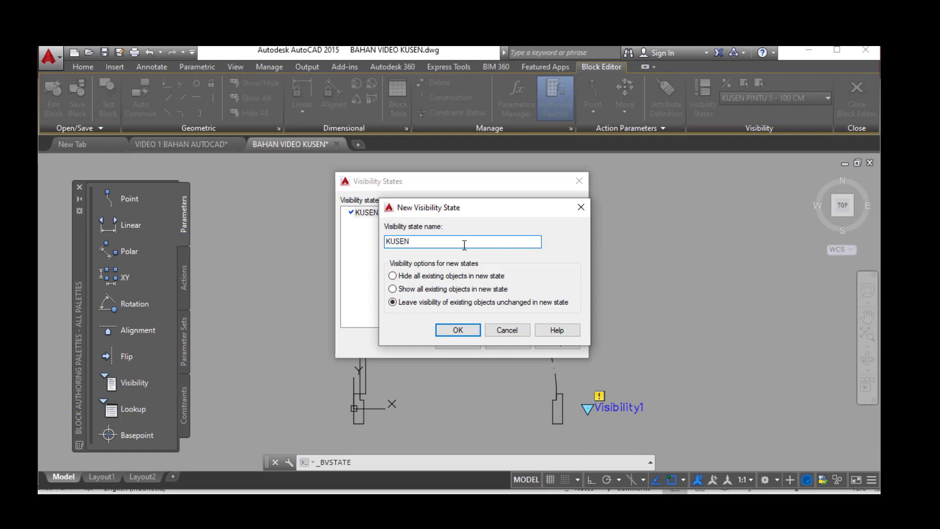
{"action": "type", "text": " 2"}
{"action": "key", "text": "BackSpace"}
{"action": "type", "text": "PINTU 2 -"}
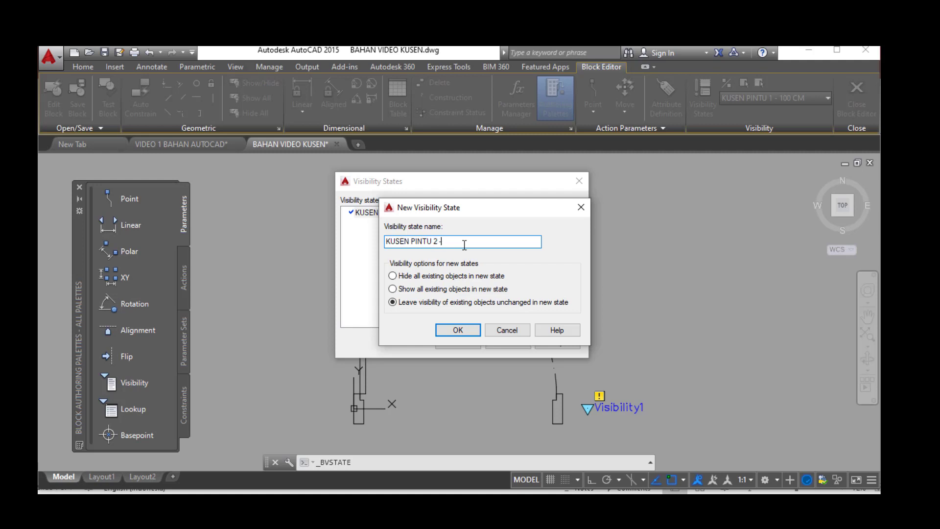
{"action": "type", "text": " 80 CM"}
{"action": "left_click", "coordinate": [394, 276]}
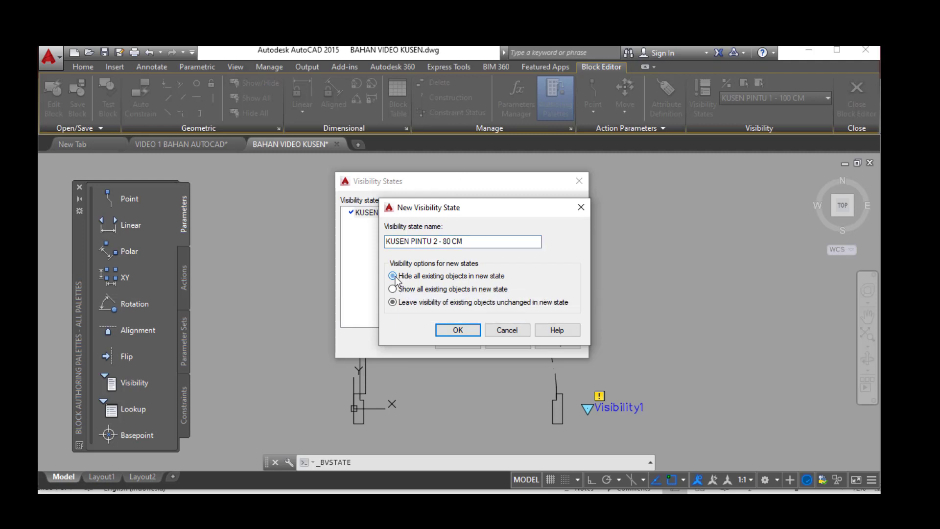
{"action": "left_click", "coordinate": [453, 330]}
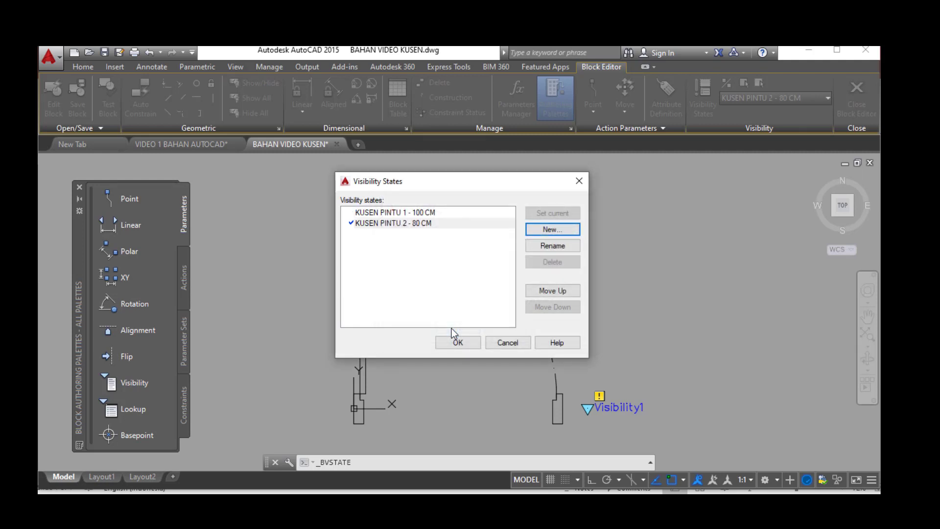
- Create a visibility state named KUSEN PINTU 3 - 180 CM that hides all existing objects, and accept the list of visibility states
{"action": "left_click", "coordinate": [541, 230]}
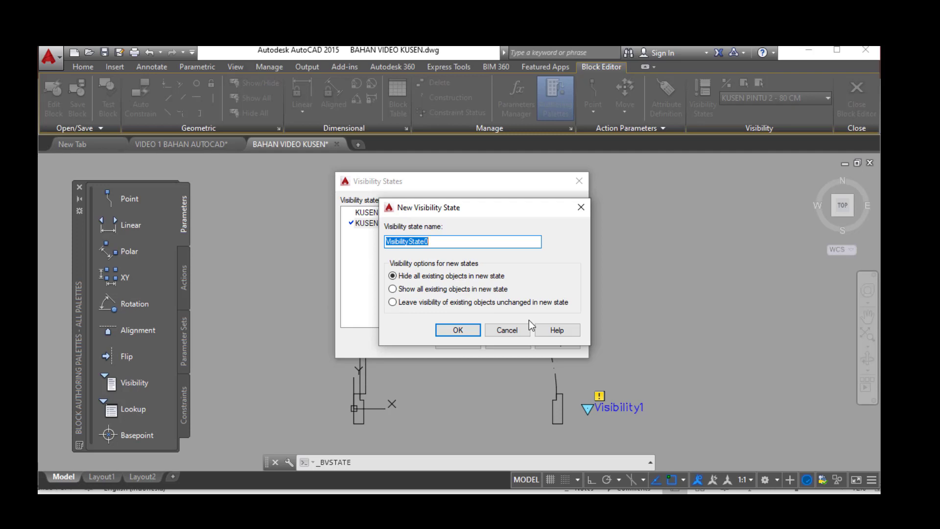
{"action": "type", "text": "KUSEN PINTU 3 - 180 CM"}
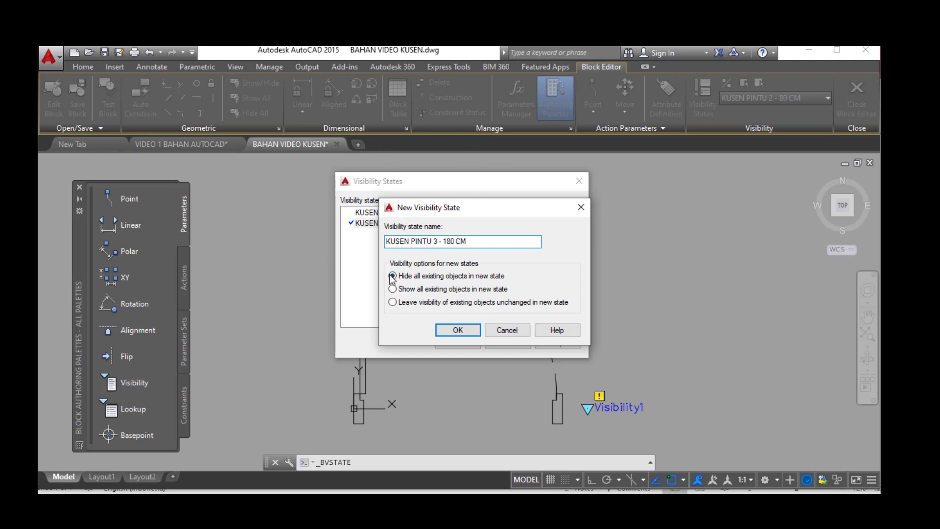
{"action": "left_click", "coordinate": [450, 330]}
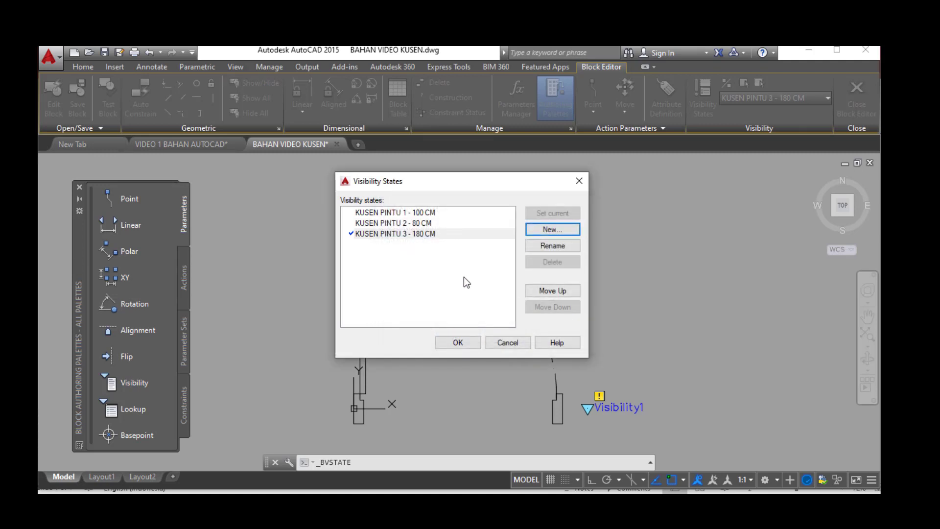
{"action": "left_click", "coordinate": [465, 344]}
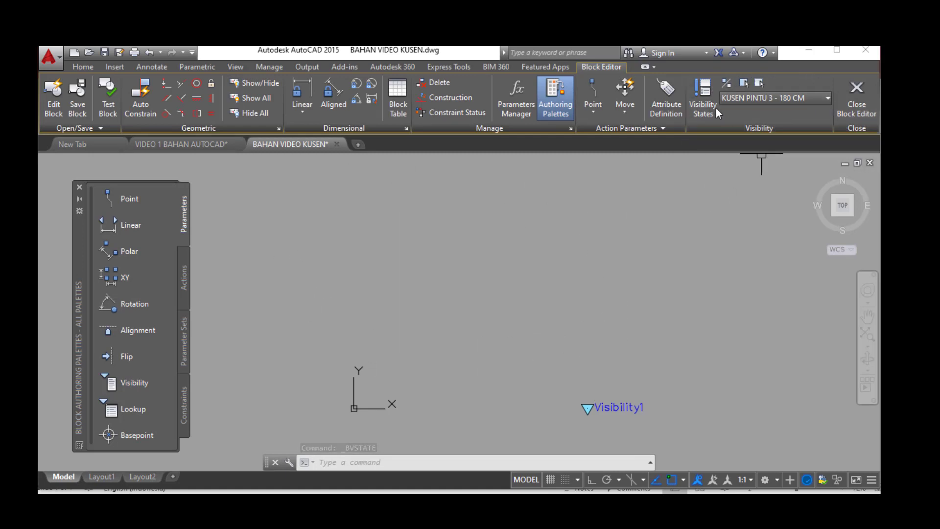
- Make the KUSEN PINTU 2 - 80 CM visibility state current and insert the block KUSEN PINTU 2 - 80 CM at 0,0,0
{"action": "left_click", "coordinate": [827, 98]}
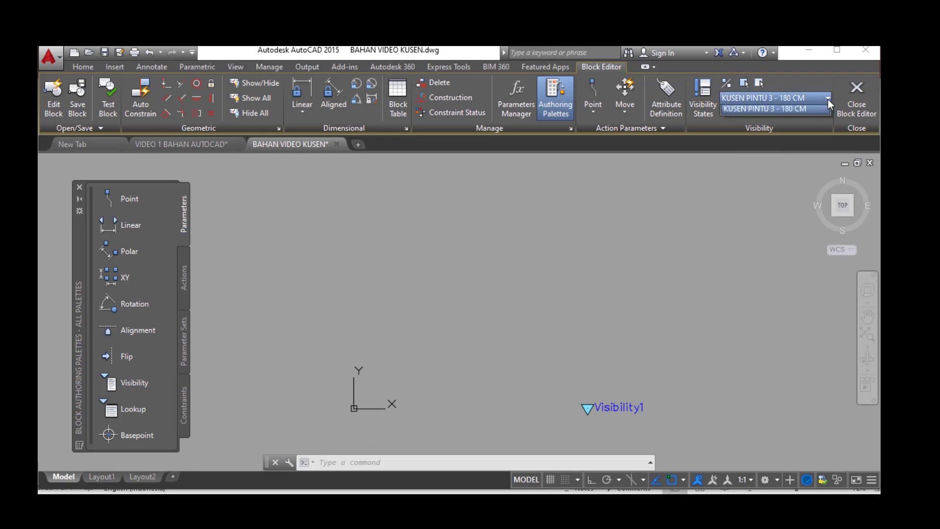
{"action": "left_click", "coordinate": [798, 127]}
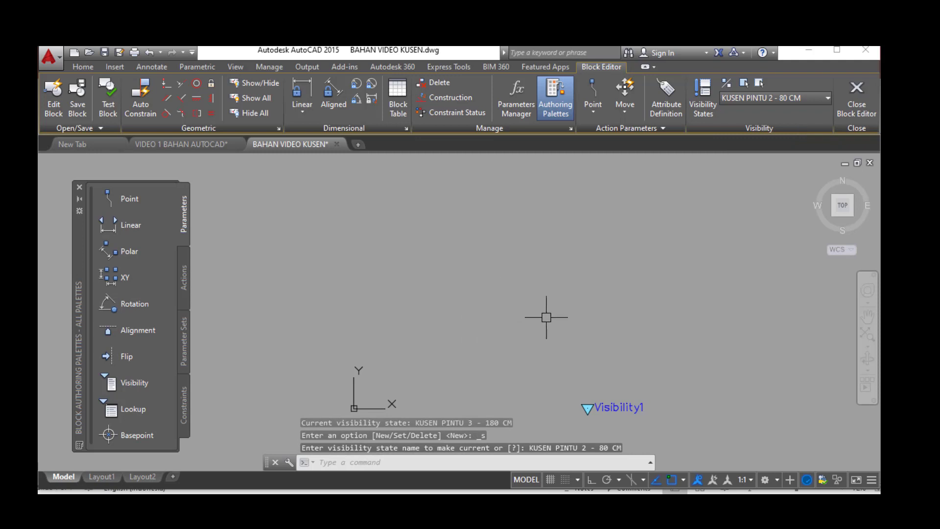
{"action": "left_click", "coordinate": [319, 462]}
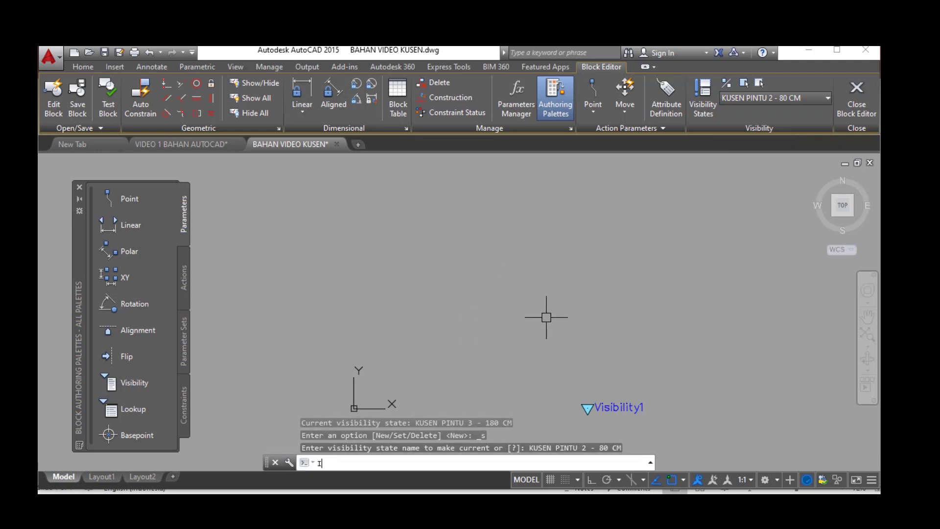
{"action": "type", "text": "i"}
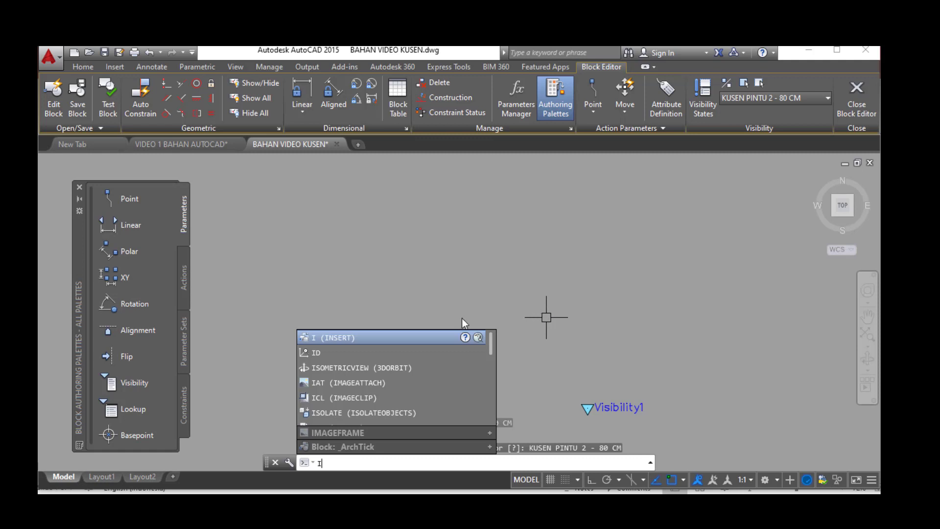
{"action": "left_click", "coordinate": [439, 337]}
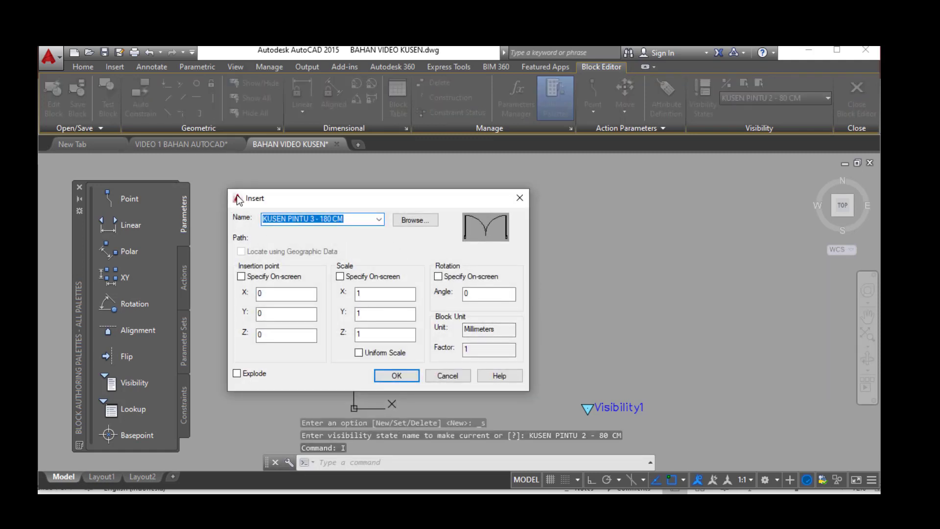
{"action": "left_click", "coordinate": [379, 220]}
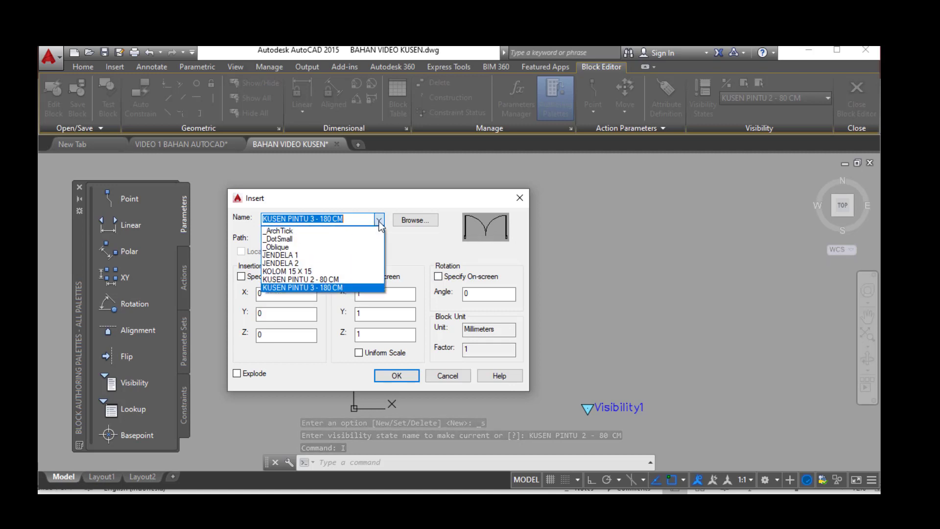
{"action": "left_click", "coordinate": [333, 279]}
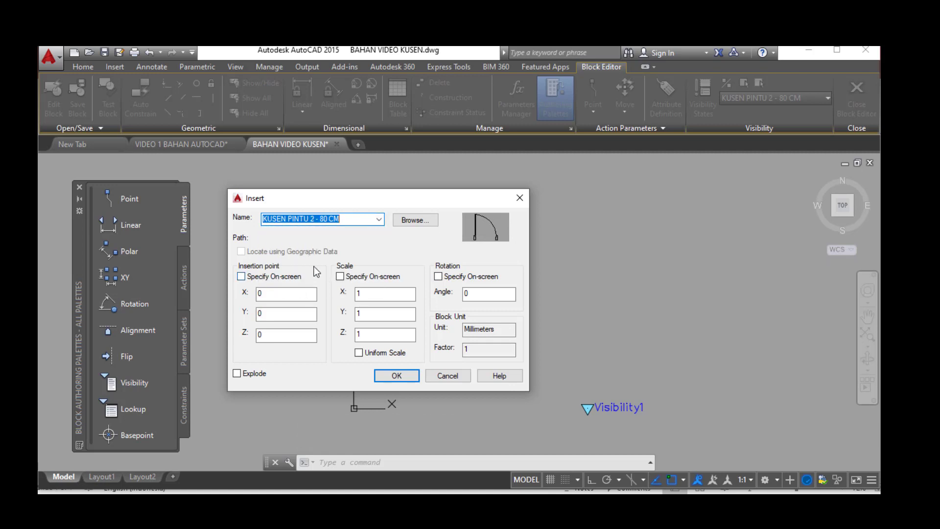
{"action": "left_click", "coordinate": [403, 379]}
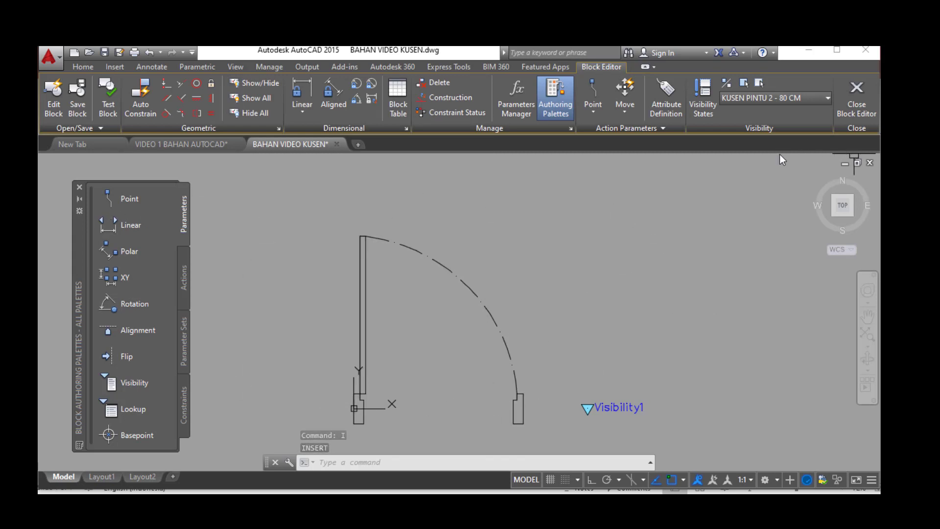
- Make the KUSEN PINTU 3 - 180 CM visibility state current and insert the block KUSEN PINTU 3 - 180 CM at 0,0,0
{"action": "left_click", "coordinate": [814, 102]}
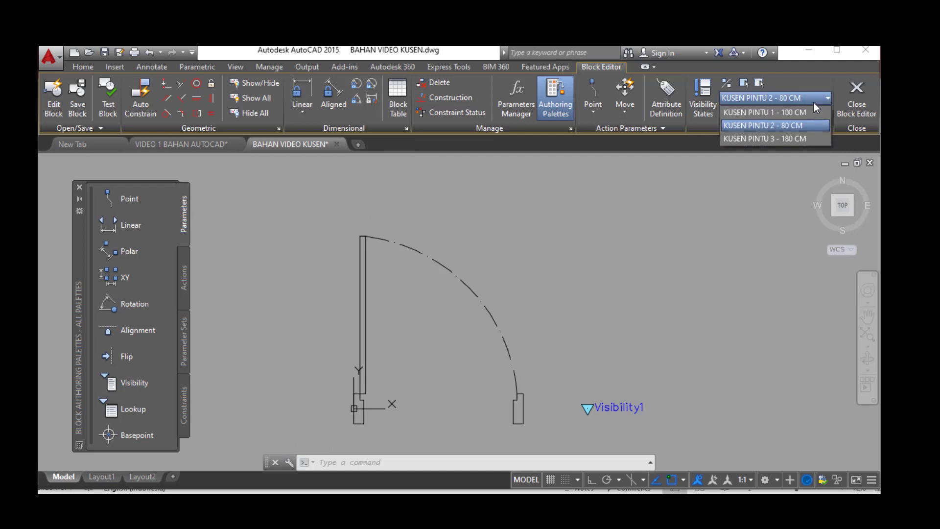
{"action": "left_click", "coordinate": [776, 139]}
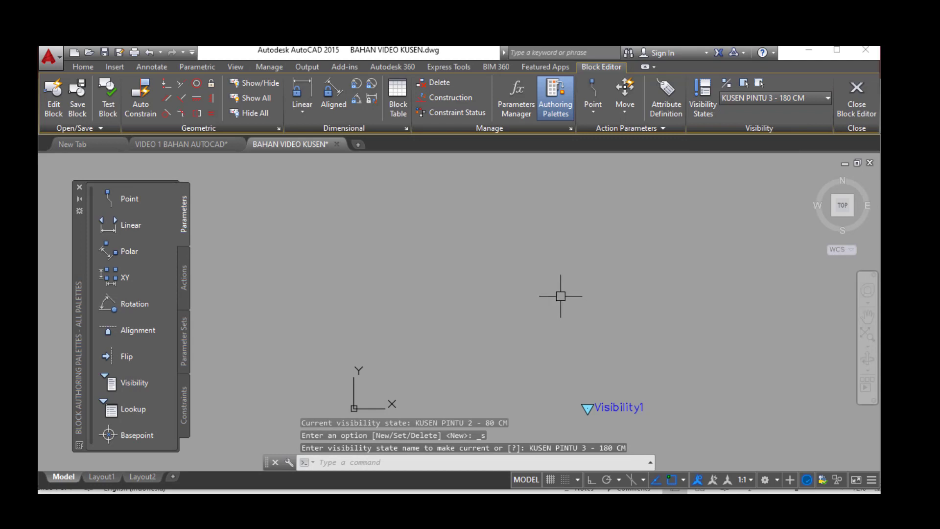
{"action": "type", "text": "I"}
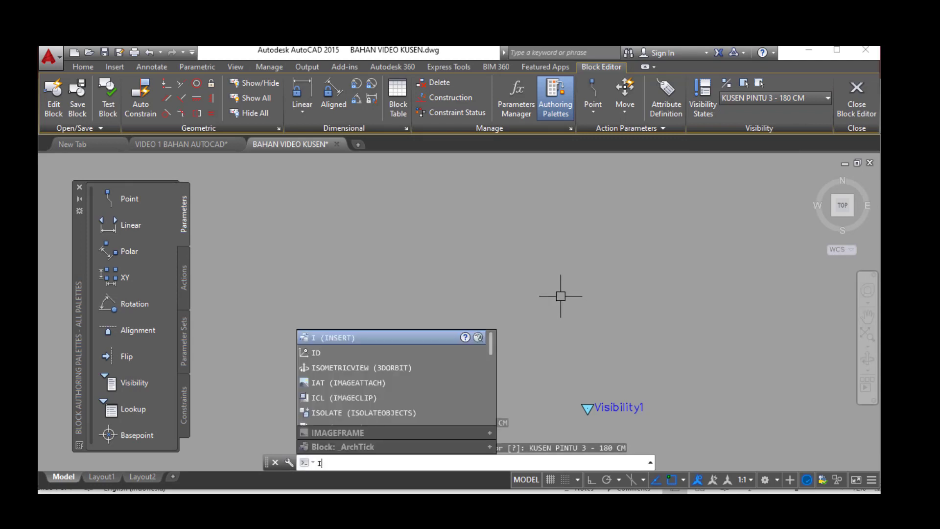
{"action": "key", "text": "Return"}
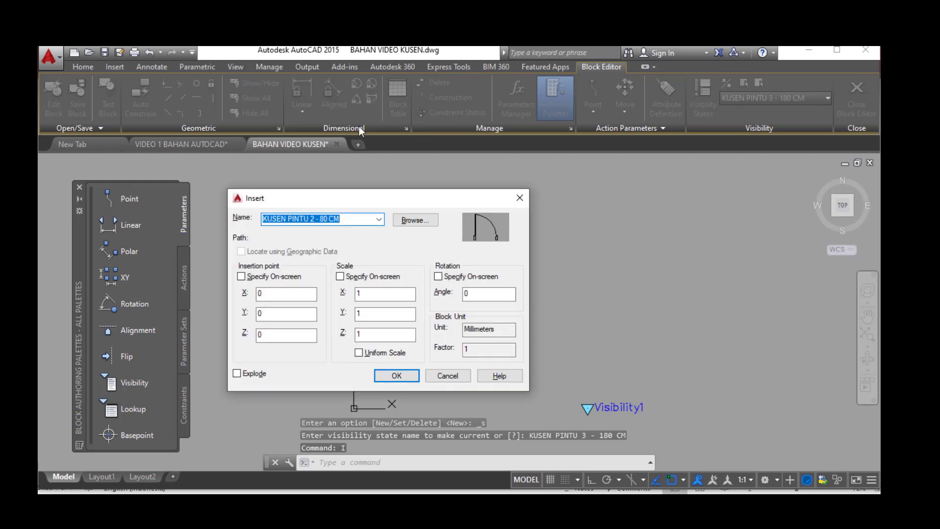
{"action": "left_click", "coordinate": [379, 221]}
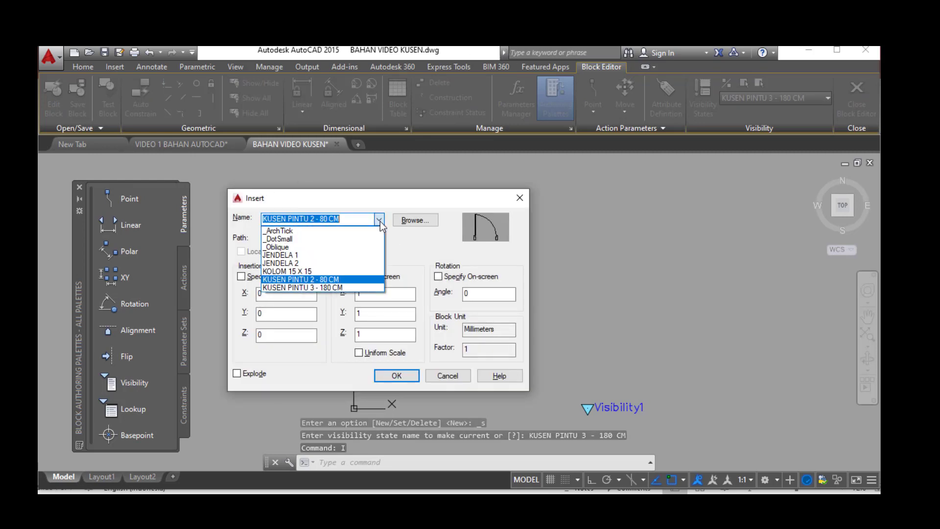
{"action": "left_click", "coordinate": [327, 289]}
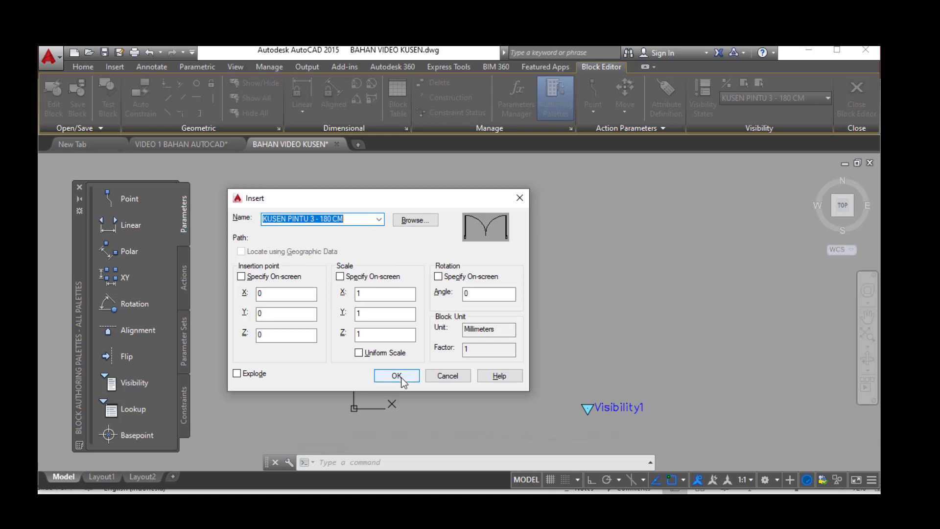
{"action": "left_click", "coordinate": [396, 376]}
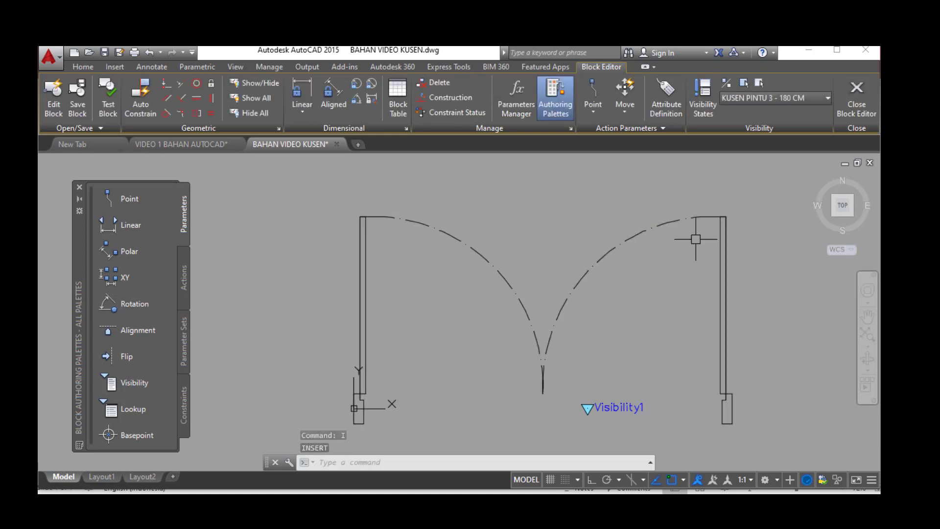
- In the KUSEN PINTU 1 - 100 CM state, add a Flip parameter reflecting from the right jamb's outer midpoint to the left's, labelled beyond the left jamb
{"action": "left_click", "coordinate": [823, 96]}
{"action": "left_click", "coordinate": [792, 111]}
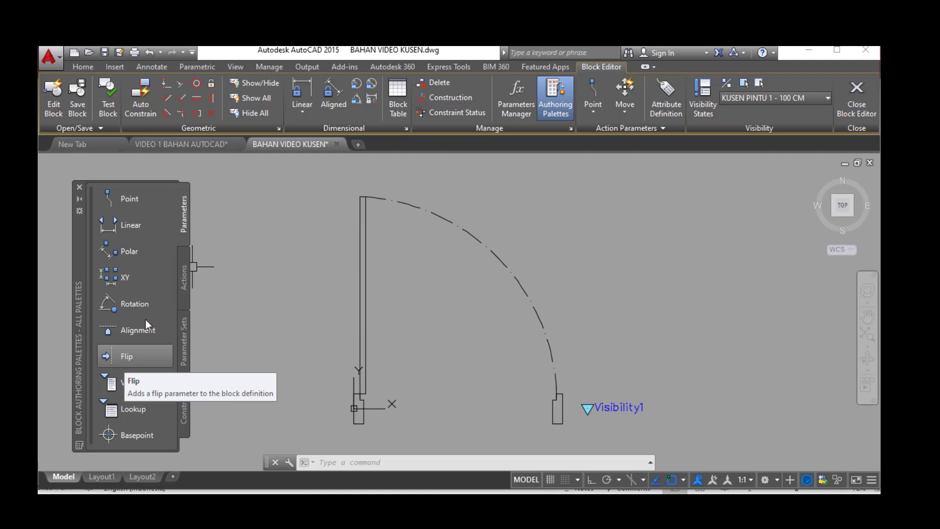
{"action": "left_click", "coordinate": [158, 360]}
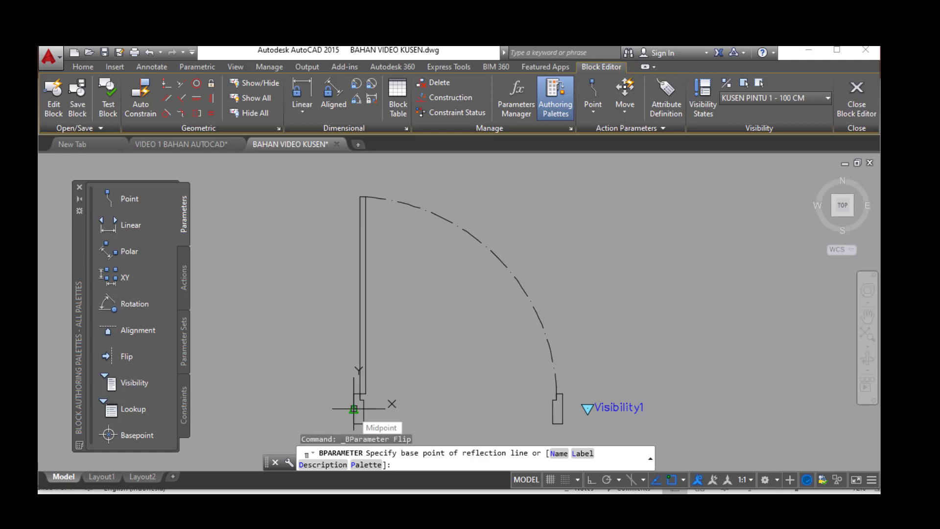
{"action": "left_click", "coordinate": [562, 408]}
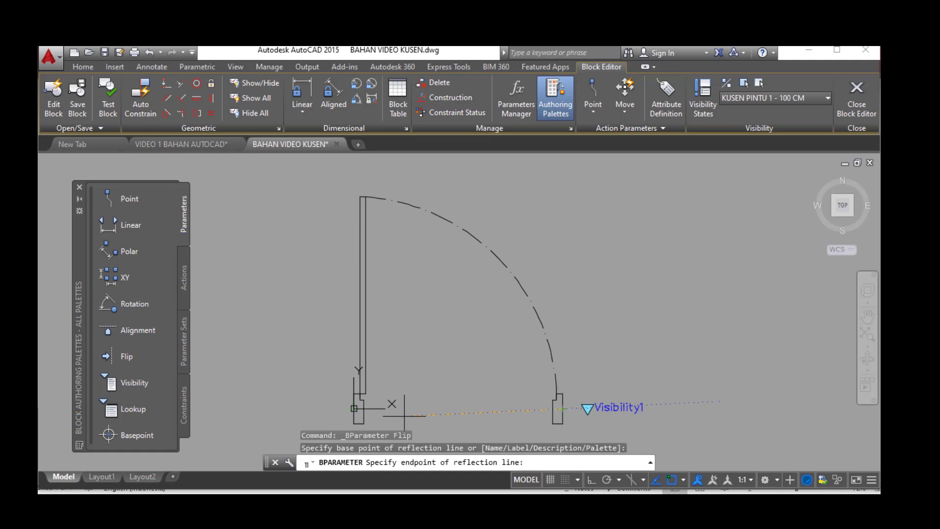
{"action": "left_click", "coordinate": [354, 408]}
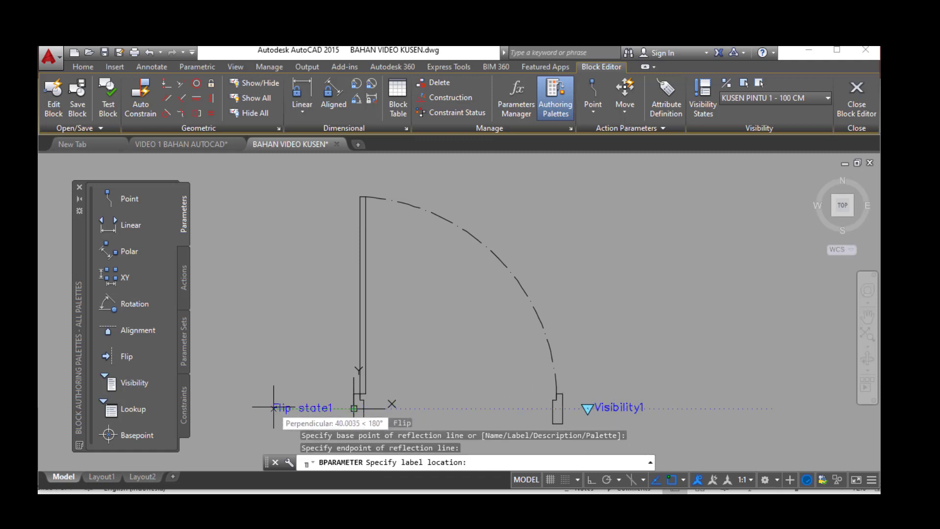
{"action": "left_click", "coordinate": [248, 407]}
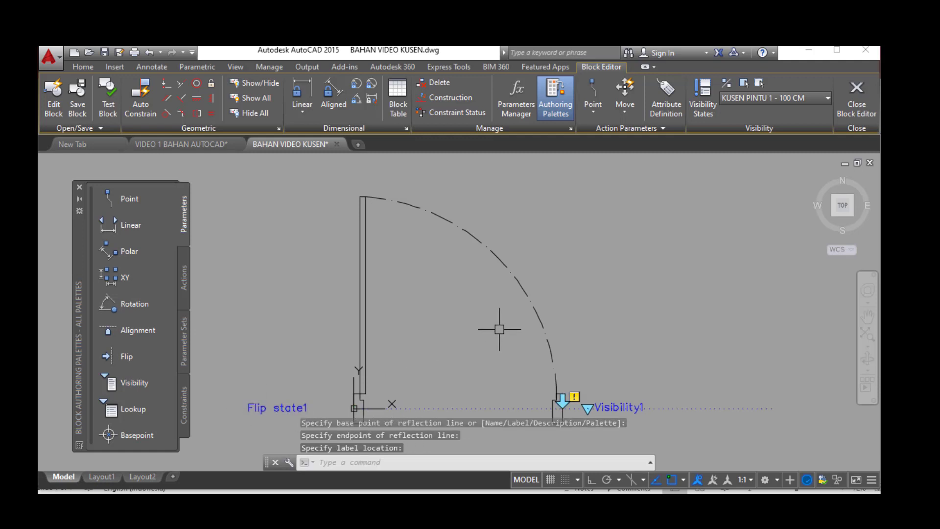
- Move the flip parameter's arrow grip from the right jamb to the open area inside the door swing
{"action": "scroll", "coordinate": [509, 303], "scroll_direction": "down", "scroll_amount": 2}
{"action": "scroll", "coordinate": [490, 355], "scroll_direction": "up", "scroll_amount": 2}
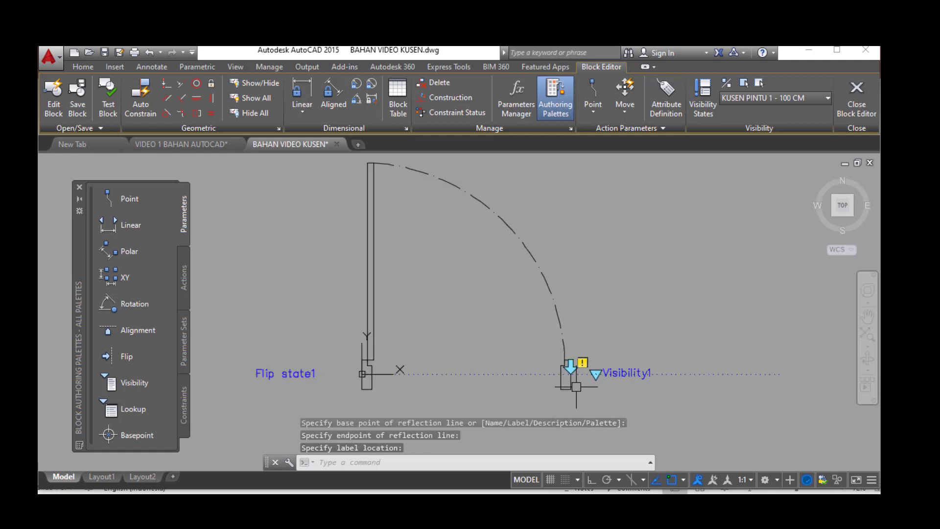
{"action": "scroll", "coordinate": [592, 371], "scroll_direction": "up", "scroll_amount": 2}
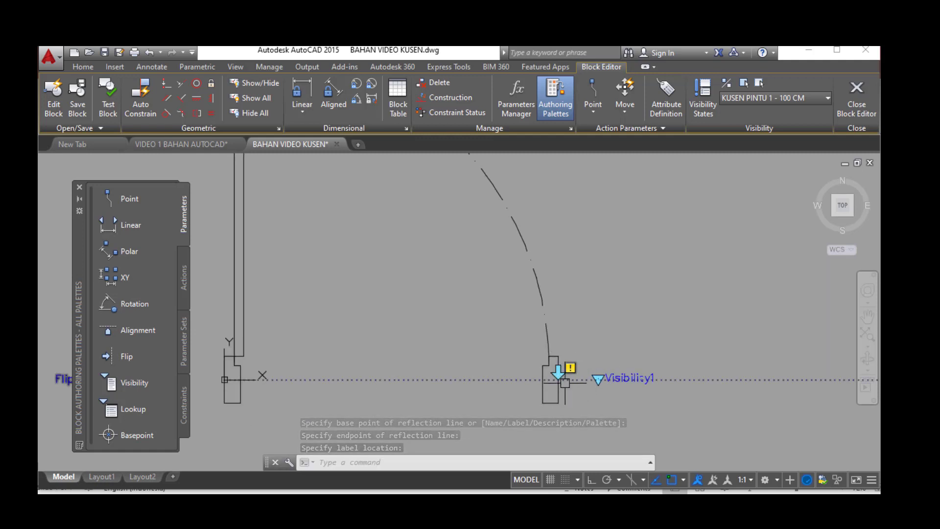
{"action": "scroll", "coordinate": [586, 356], "scroll_direction": "down", "scroll_amount": 2}
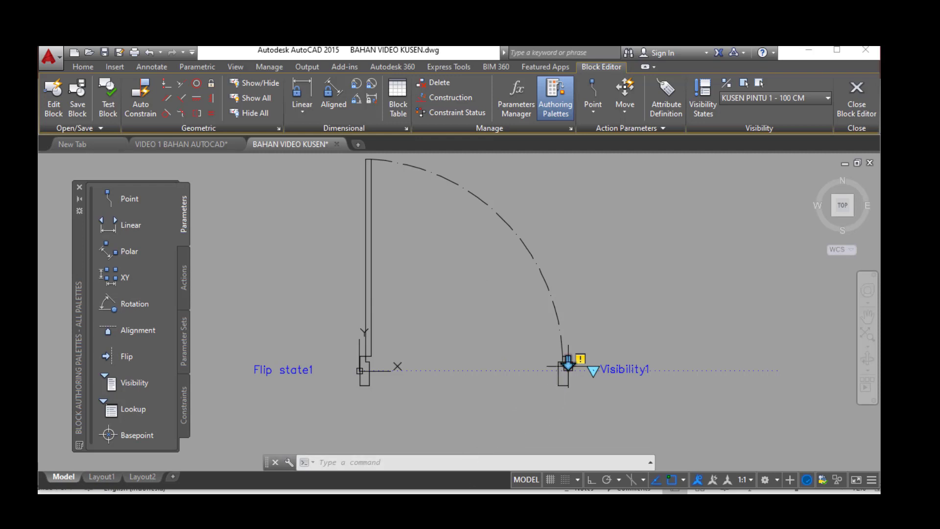
{"action": "left_click", "coordinate": [567, 371]}
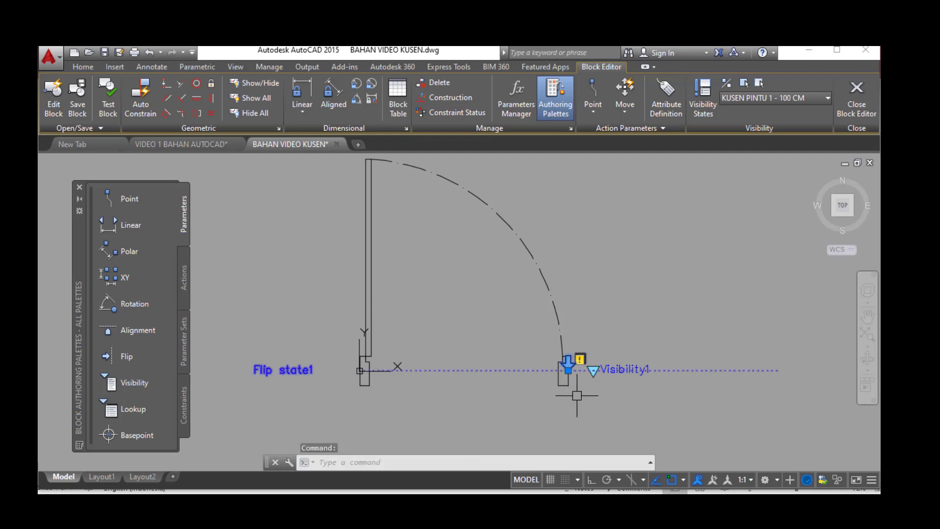
{"action": "left_click", "coordinate": [568, 371]}
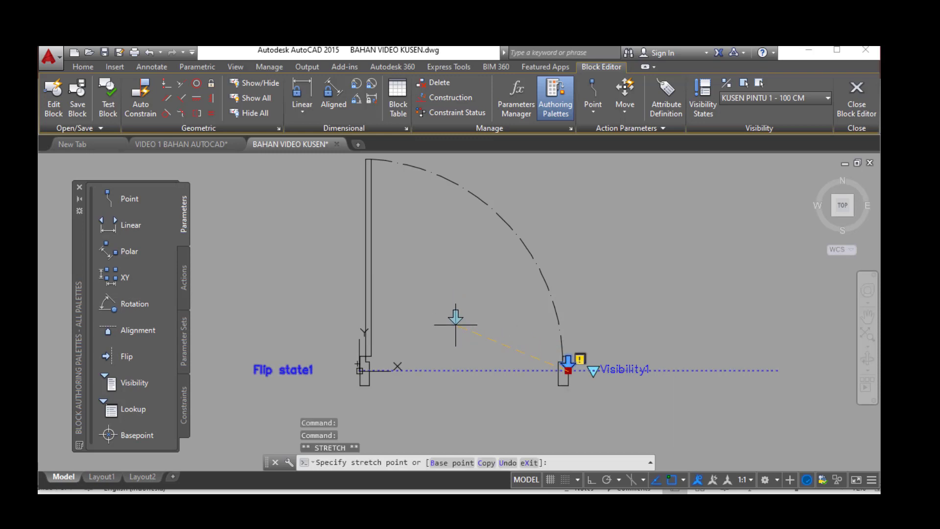
{"action": "left_click", "coordinate": [451, 306]}
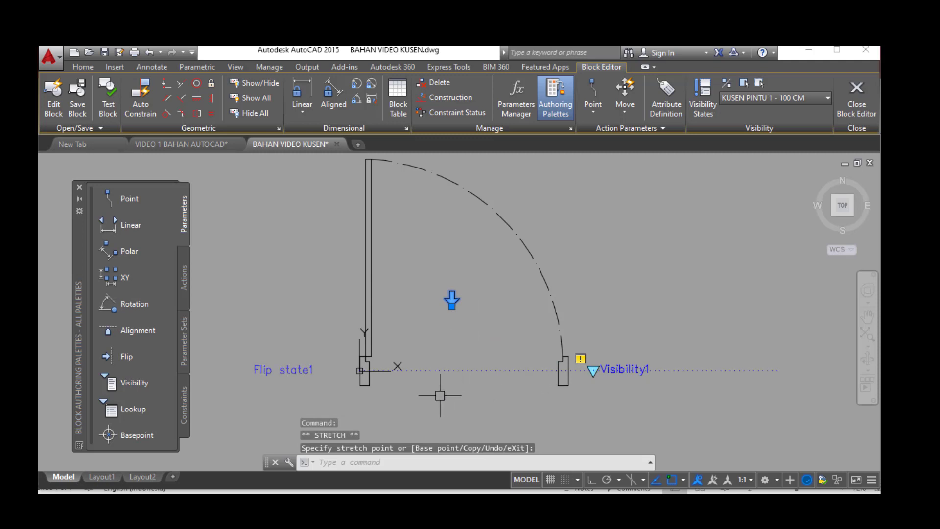
{"action": "key", "text": "Escape"}
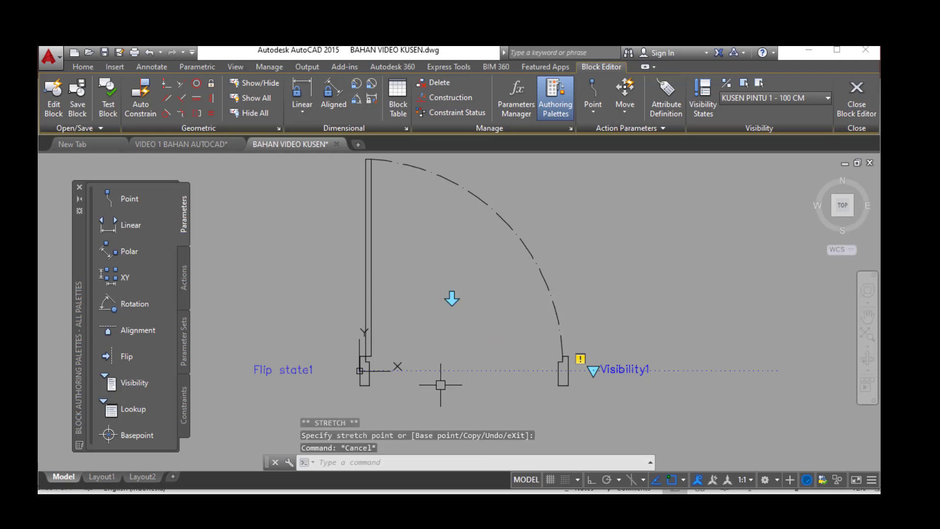
- Add a Flip action to the horizontal flip parameter, with the whole door frame and all its parameters as the selection set
{"action": "left_click", "coordinate": [184, 278]}
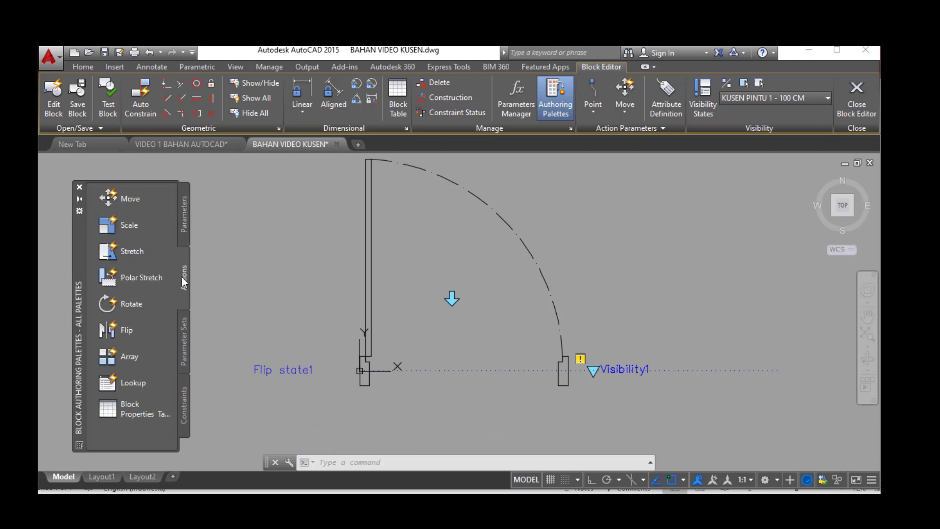
{"action": "left_click", "coordinate": [124, 331]}
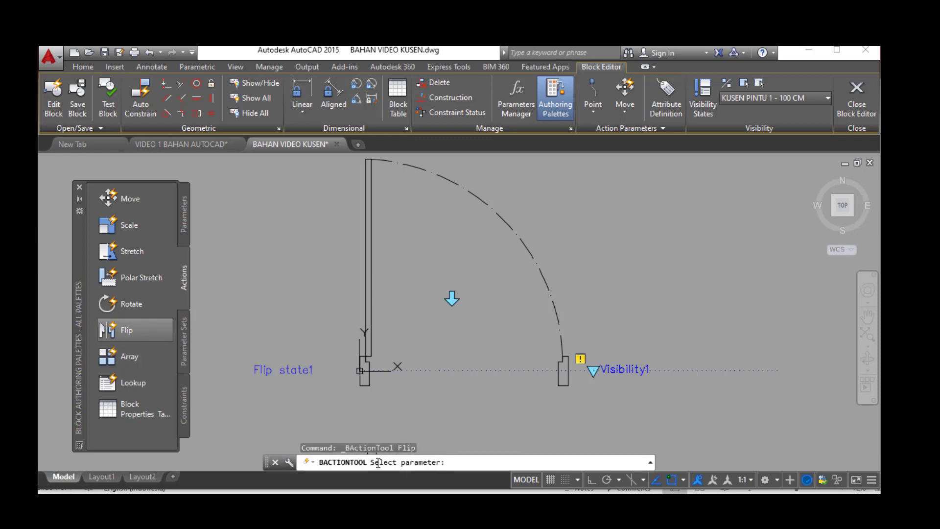
{"action": "left_click", "coordinate": [426, 371]}
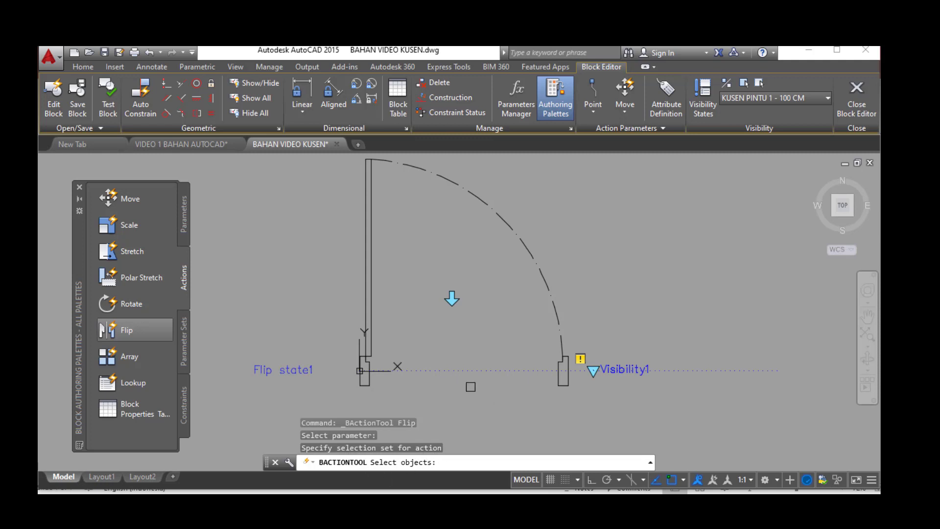
{"action": "scroll", "coordinate": [471, 387], "scroll_direction": "down", "scroll_amount": 2}
{"action": "left_click", "coordinate": [613, 403]}
{"action": "left_click", "coordinate": [373, 219]}
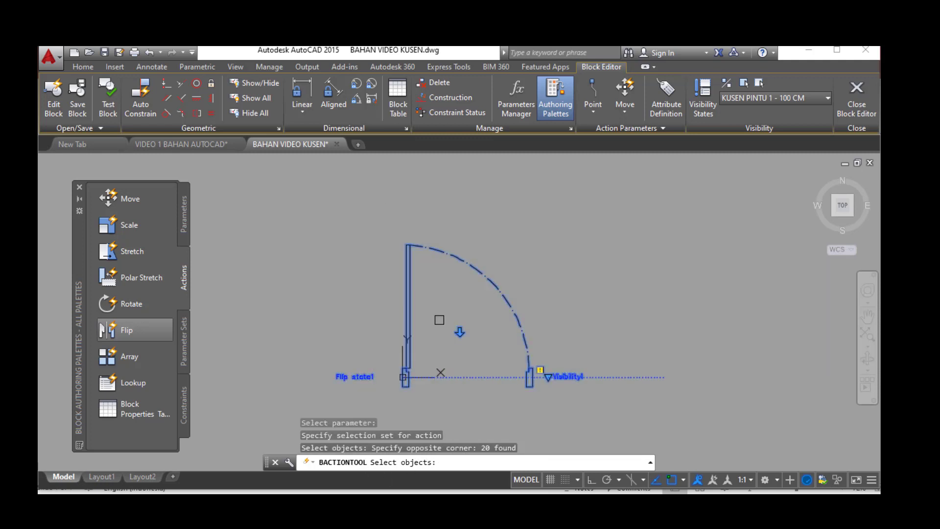
{"action": "key", "text": "Return"}
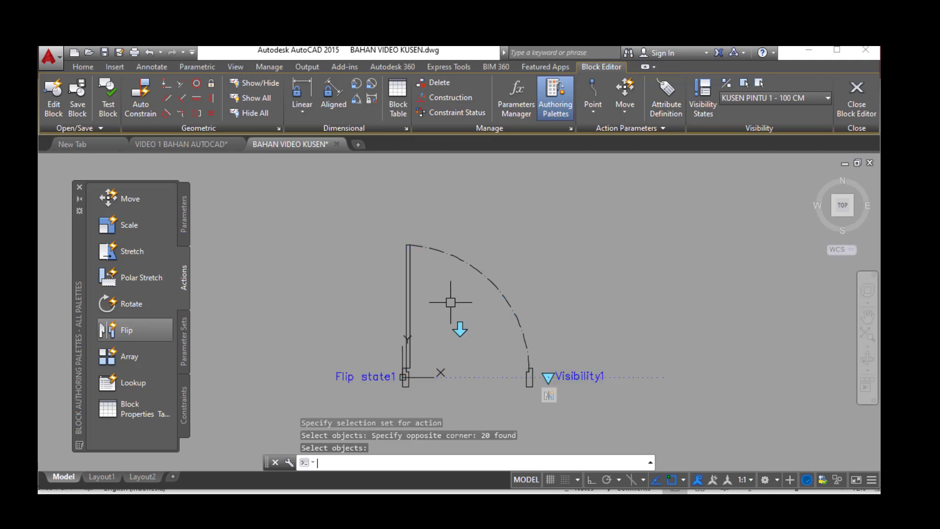
{"action": "scroll", "coordinate": [445, 309], "scroll_direction": "up", "scroll_amount": 2}
{"action": "scroll", "coordinate": [446, 309], "scroll_direction": "down", "scroll_amount": 1}
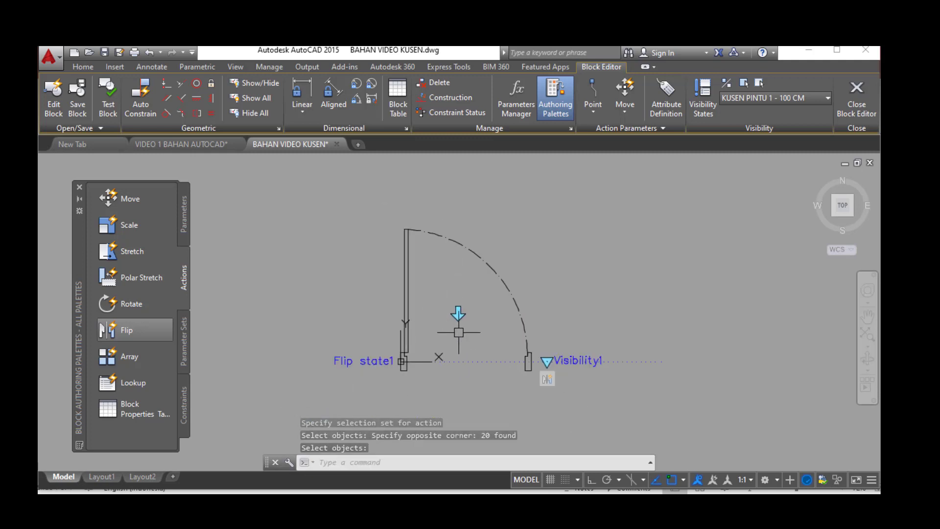
{"action": "scroll", "coordinate": [459, 332], "scroll_direction": "up", "scroll_amount": 1}
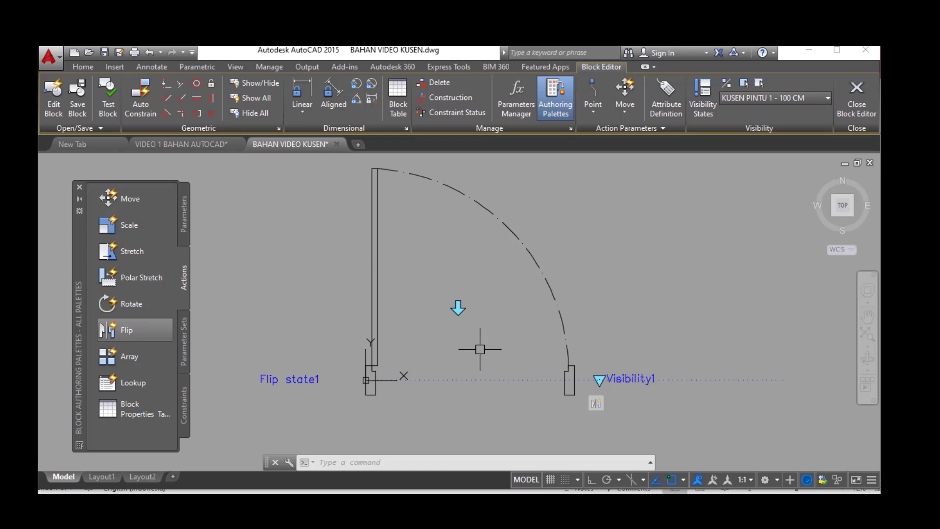
{"action": "left_click", "coordinate": [185, 219]}
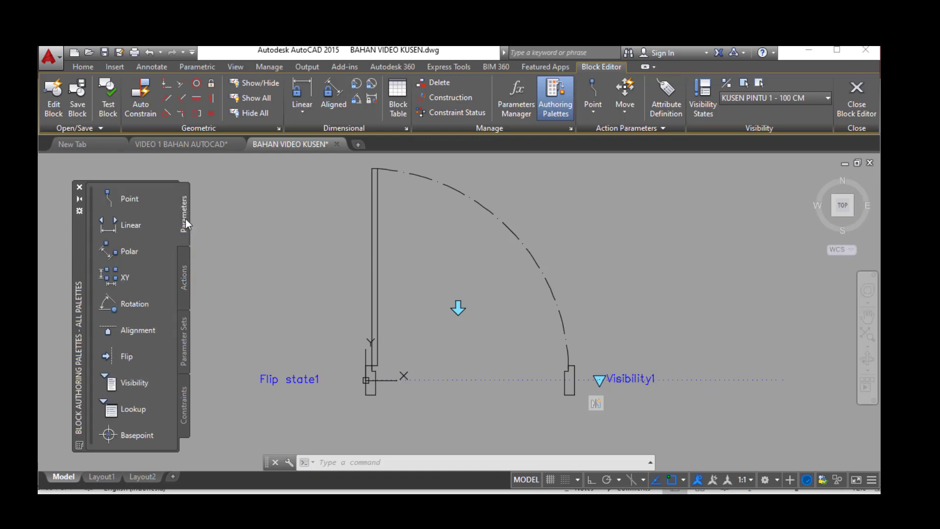
{"action": "left_click", "coordinate": [126, 357]}
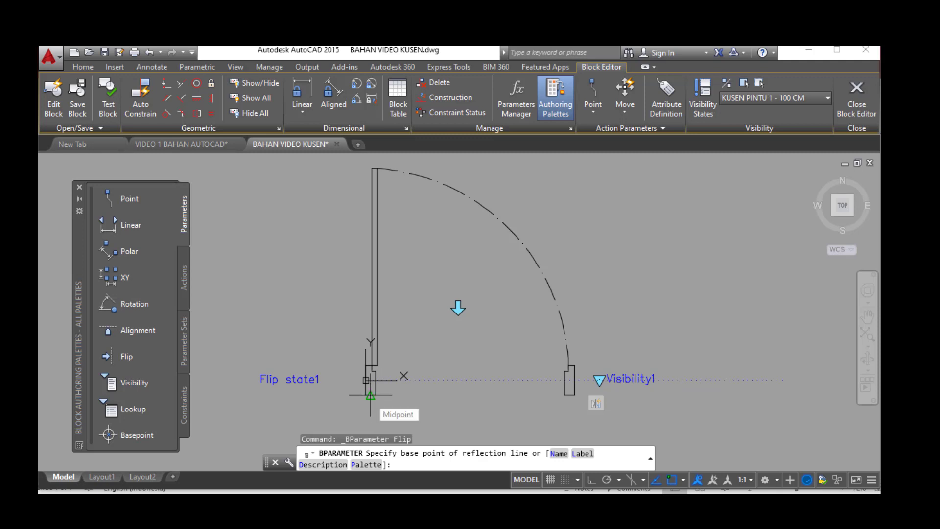
{"action": "left_click", "coordinate": [371, 394]}
{"action": "scroll", "coordinate": [370, 387], "scroll_direction": "down", "scroll_amount": 5}
{"action": "scroll", "coordinate": [368, 372], "scroll_direction": "up", "scroll_amount": 5}
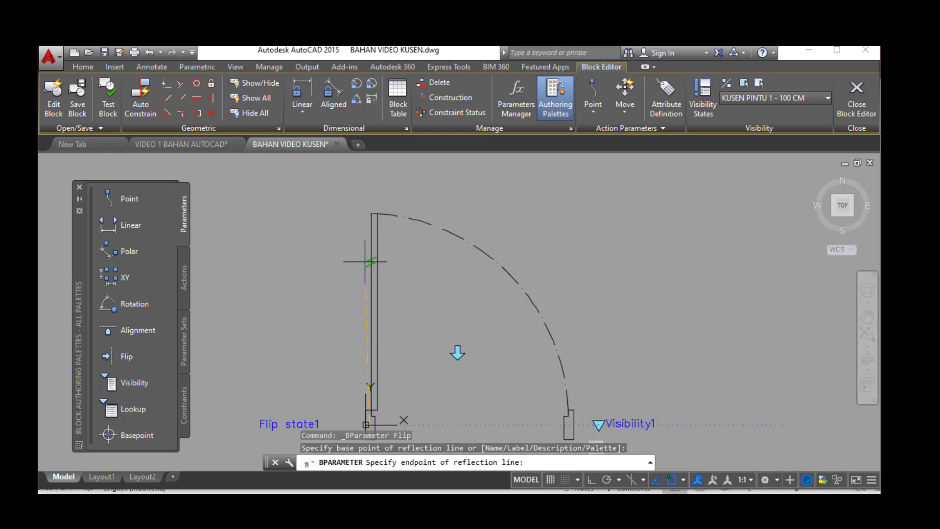
{"action": "scroll", "coordinate": [364, 261], "scroll_direction": "up", "scroll_amount": 3}
{"action": "scroll", "coordinate": [350, 202], "scroll_direction": "down", "scroll_amount": 1}
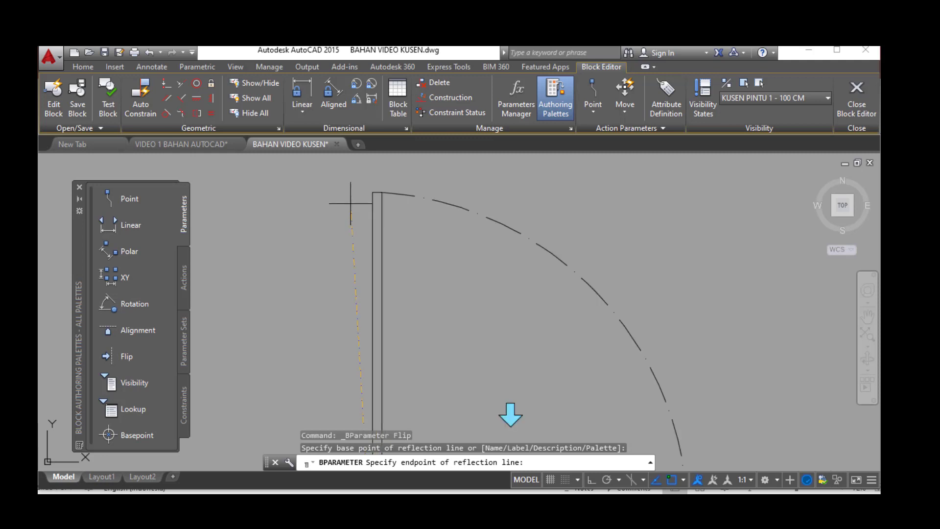
{"action": "scroll", "coordinate": [351, 202], "scroll_direction": "down", "scroll_amount": 2}
{"action": "key", "text": "Escape"}
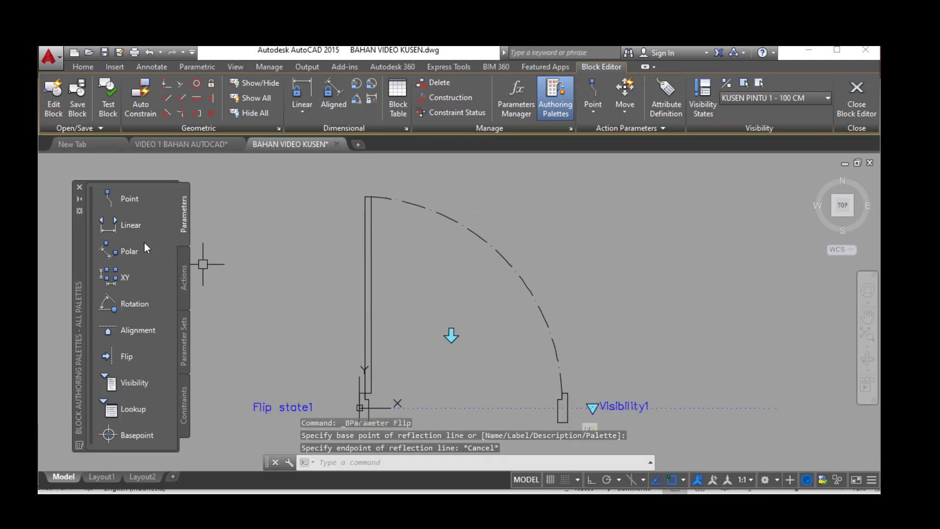
- Add a Flip parameter reflecting from the left jamb's lower inner corner to the midpoint of the door leaf's top edge, labelled above the leaf
{"action": "left_click", "coordinate": [132, 350]}
{"action": "scroll", "coordinate": [379, 362], "scroll_direction": "up", "scroll_amount": 2}
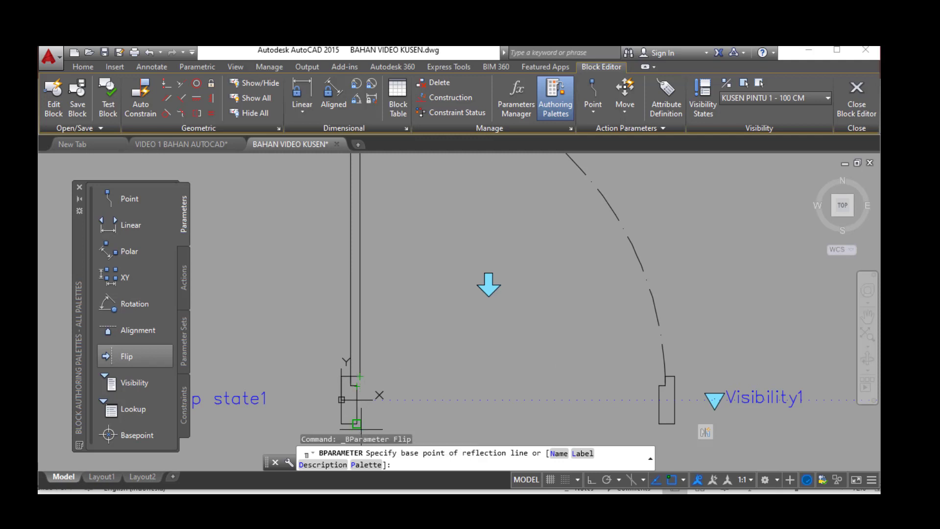
{"action": "left_click", "coordinate": [357, 423]}
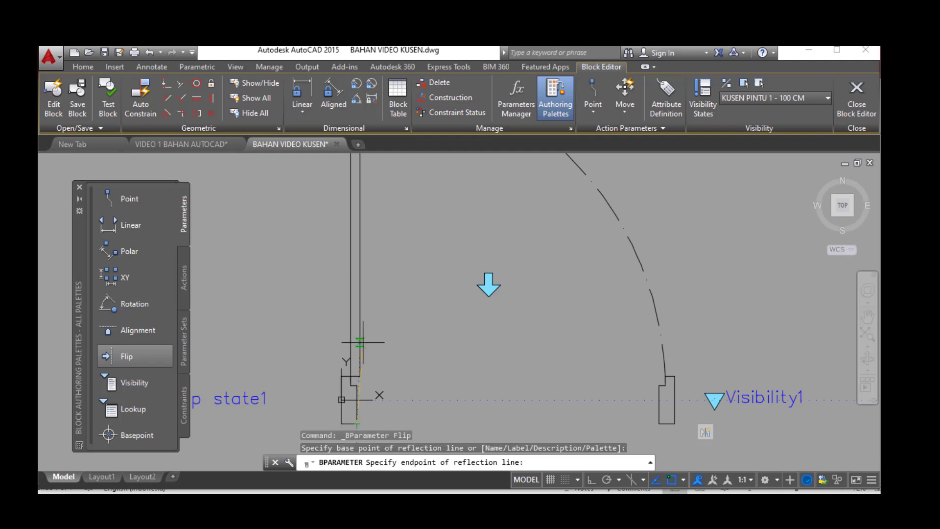
{"action": "scroll", "coordinate": [352, 274], "scroll_direction": "down", "scroll_amount": 2}
{"action": "scroll", "coordinate": [355, 182], "scroll_direction": "up", "scroll_amount": 3}
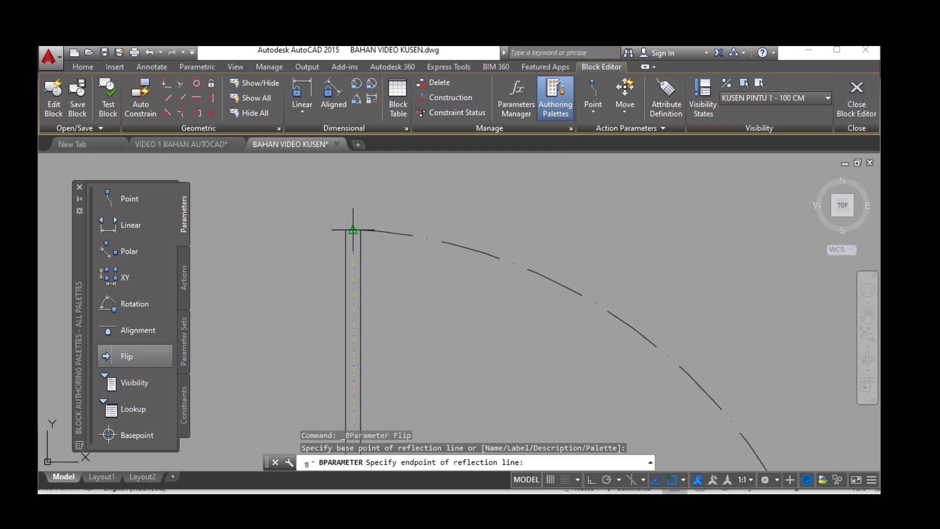
{"action": "left_click", "coordinate": [353, 230]}
{"action": "scroll", "coordinate": [349, 288], "scroll_direction": "down", "scroll_amount": 2}
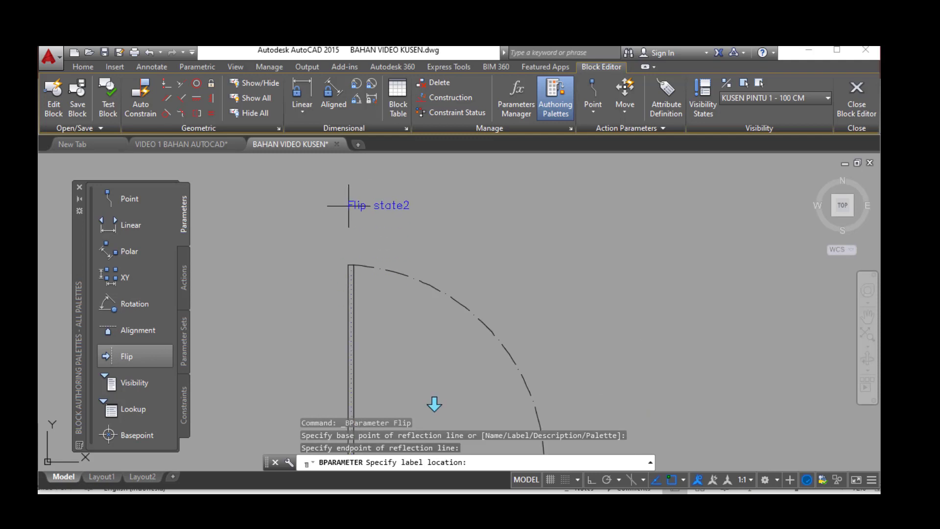
{"action": "left_click", "coordinate": [349, 206]}
- Move the vertical flip parameter's arrow grip from the left jamb into the door opening, directly below the horizontal flip parameter's arrow
{"action": "scroll", "coordinate": [357, 365], "scroll_direction": "down", "scroll_amount": 2}
{"action": "scroll", "coordinate": [339, 342], "scroll_direction": "up", "scroll_amount": 5}
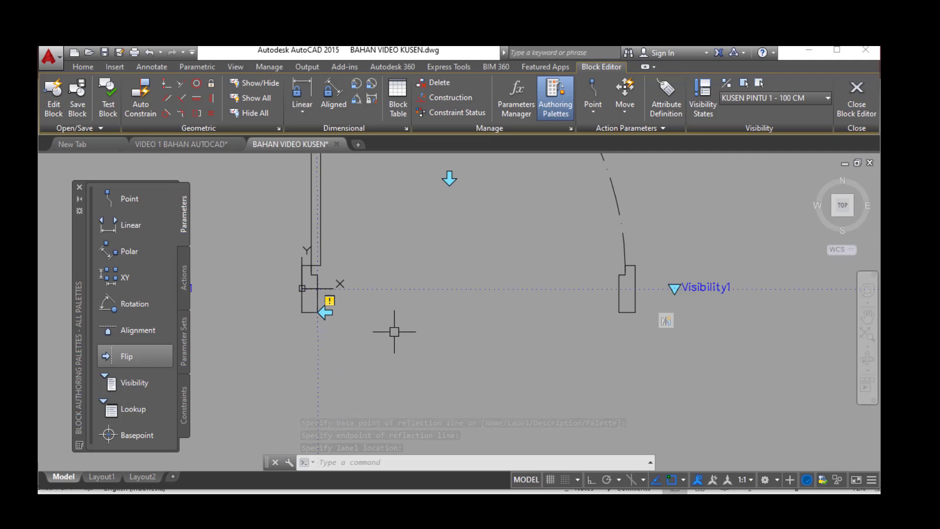
{"action": "scroll", "coordinate": [301, 308], "scroll_direction": "up", "scroll_amount": 2}
{"action": "scroll", "coordinate": [338, 323], "scroll_direction": "down", "scroll_amount": 1}
{"action": "scroll", "coordinate": [348, 328], "scroll_direction": "up", "scroll_amount": 1}
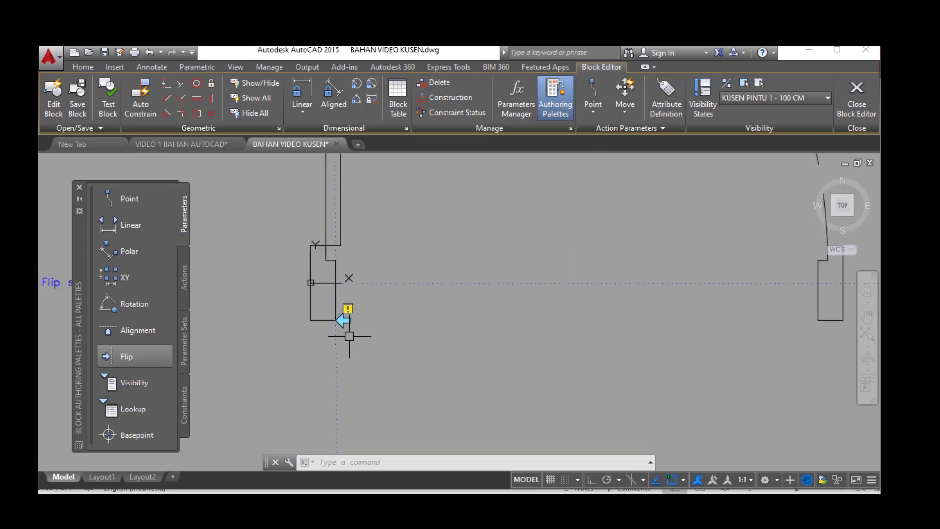
{"action": "scroll", "coordinate": [349, 346], "scroll_direction": "down", "scroll_amount": 2}
{"action": "scroll", "coordinate": [384, 343], "scroll_direction": "down", "scroll_amount": 1}
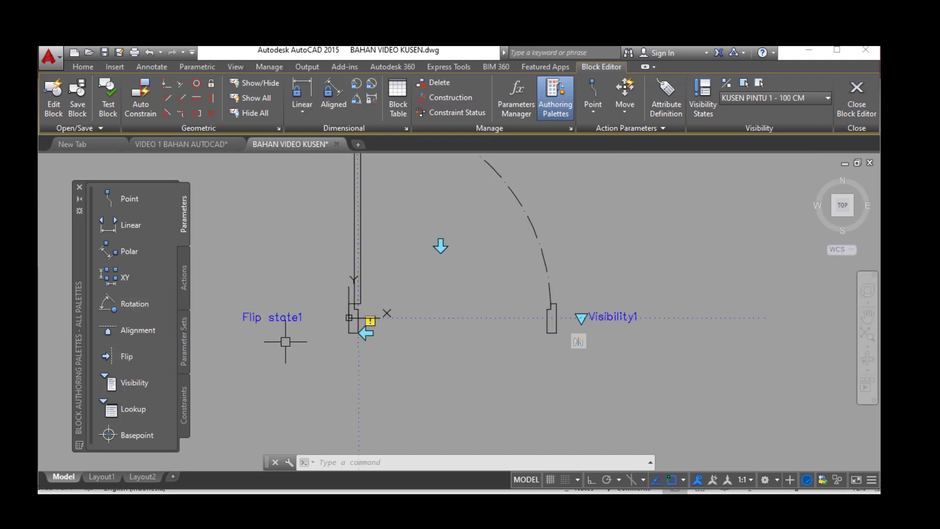
{"action": "scroll", "coordinate": [325, 327], "scroll_direction": "up", "scroll_amount": 2}
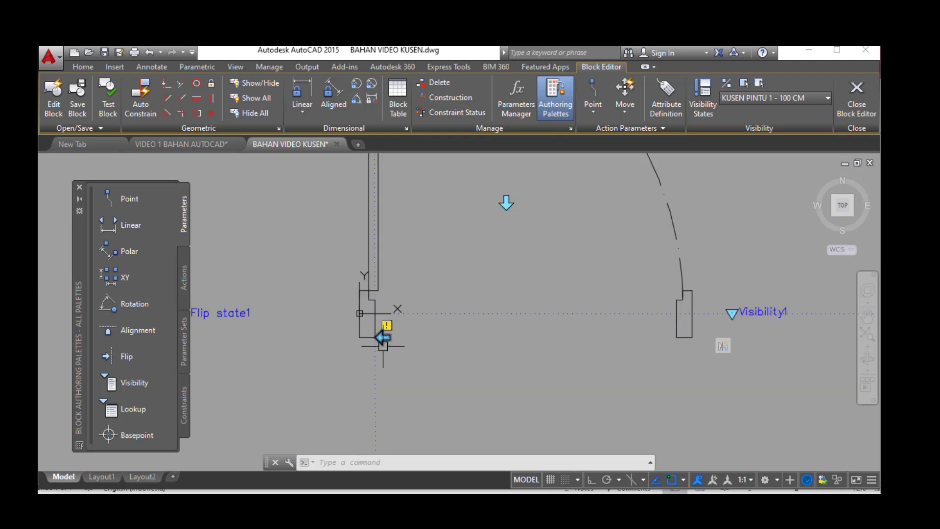
{"action": "left_click", "coordinate": [378, 339]}
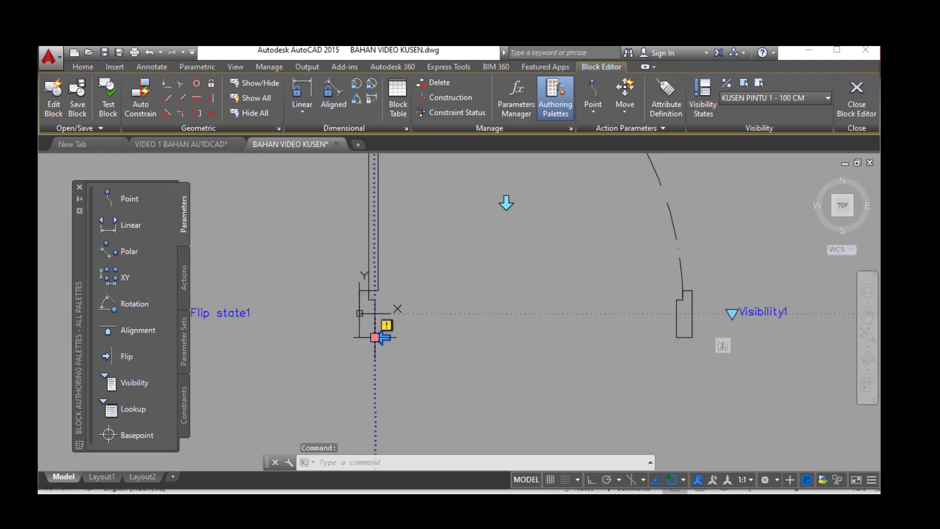
{"action": "left_click", "coordinate": [375, 337]}
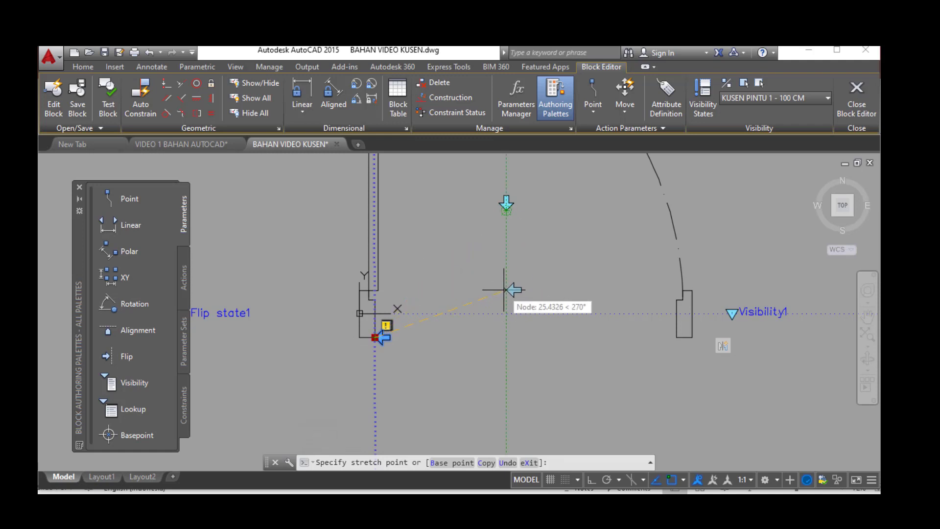
{"action": "left_click", "coordinate": [506, 289]}
{"action": "scroll", "coordinate": [506, 289], "scroll_direction": "down", "scroll_amount": 5}
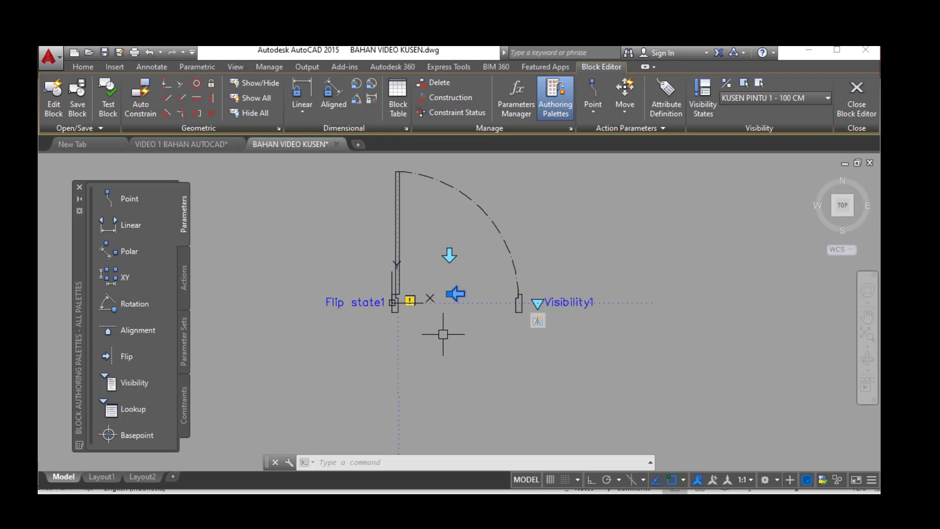
- Add a Flip action to the vertical flip parameter, with the whole 100 cm door frame and all its parameters as the selection set
{"action": "left_click", "coordinate": [186, 274]}
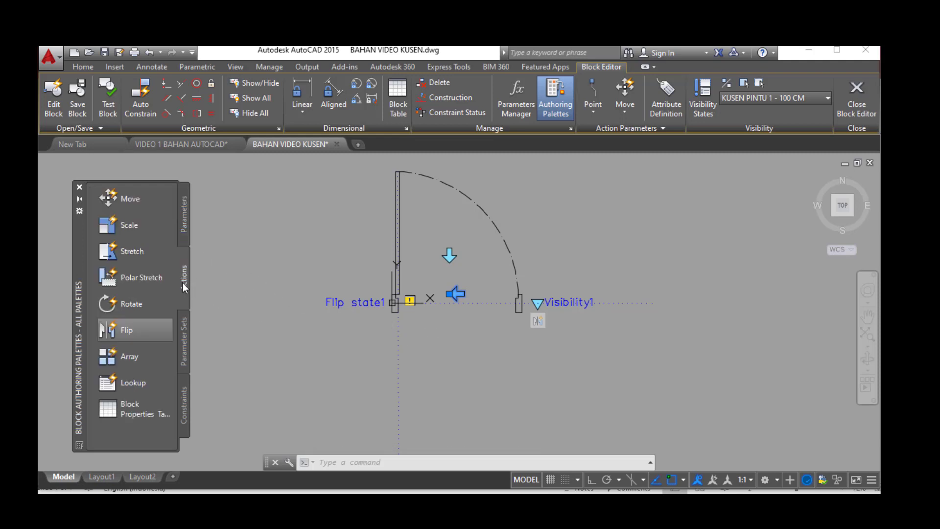
{"action": "left_click", "coordinate": [128, 333]}
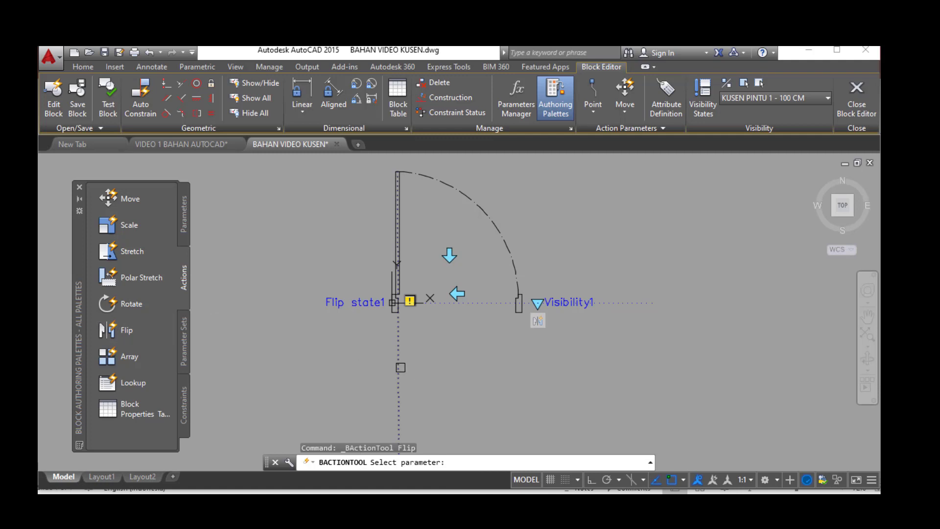
{"action": "left_click", "coordinate": [401, 367]}
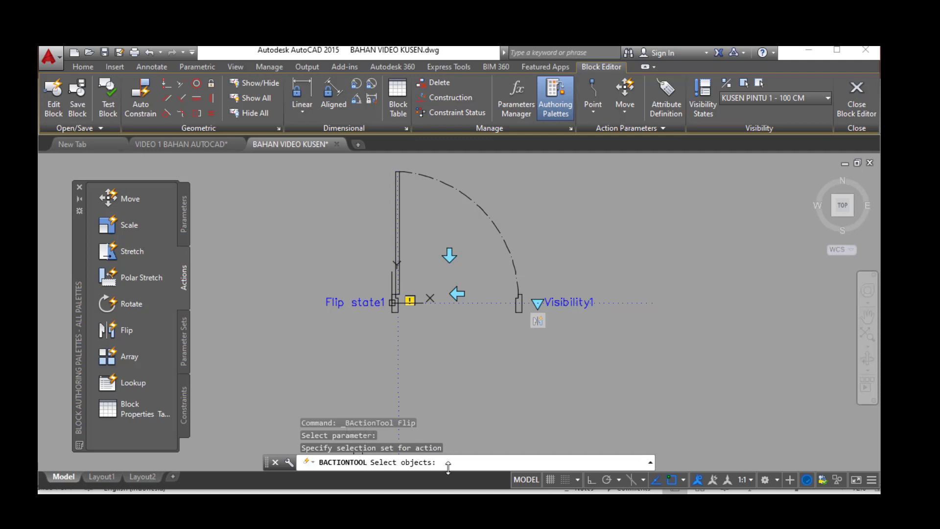
{"action": "left_click", "coordinate": [646, 364]}
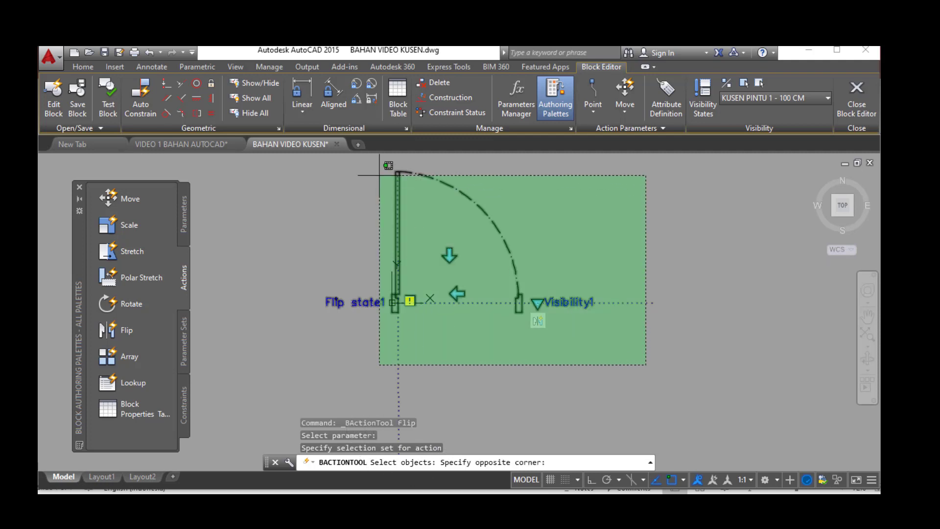
{"action": "left_click", "coordinate": [328, 167]}
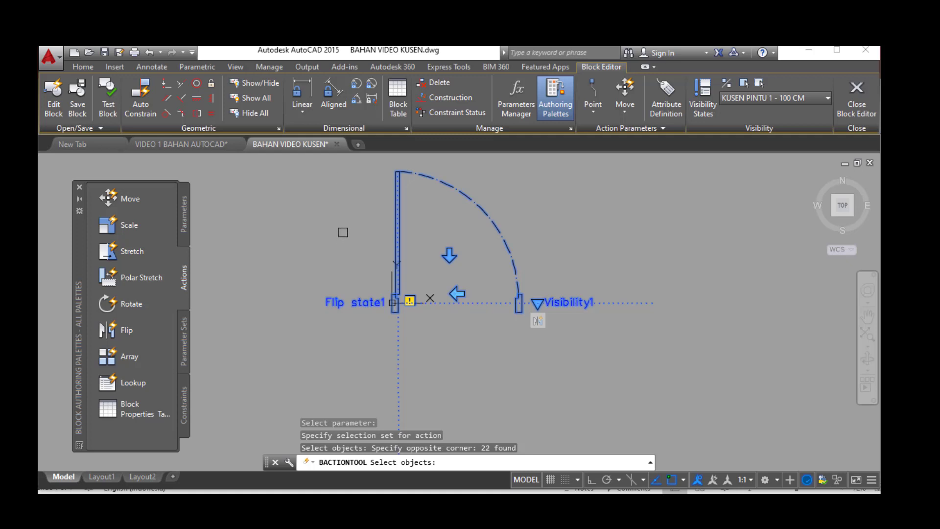
{"action": "key", "text": "Return"}
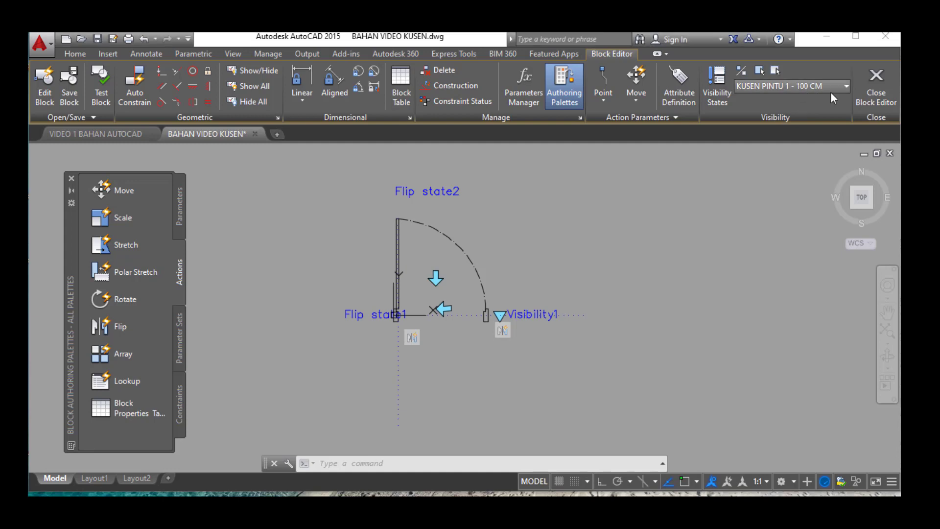
- In the KUSEN PINTU 2 - 80 CM state, add a Flip parameter reflecting from the right jamb's outer midpoint to the left's, labelled beyond the left jamb
{"action": "left_click", "coordinate": [727, 253]}
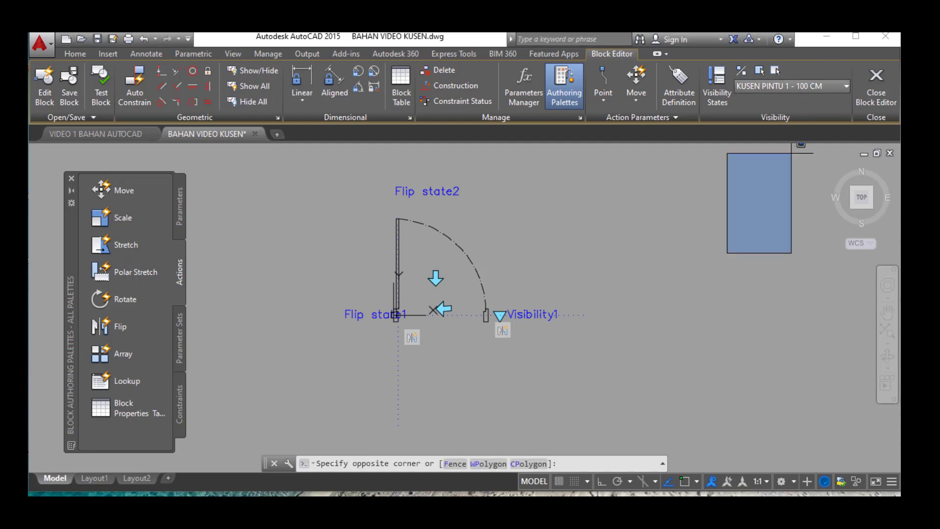
{"action": "left_click", "coordinate": [823, 84]}
{"action": "left_click", "coordinate": [804, 115]}
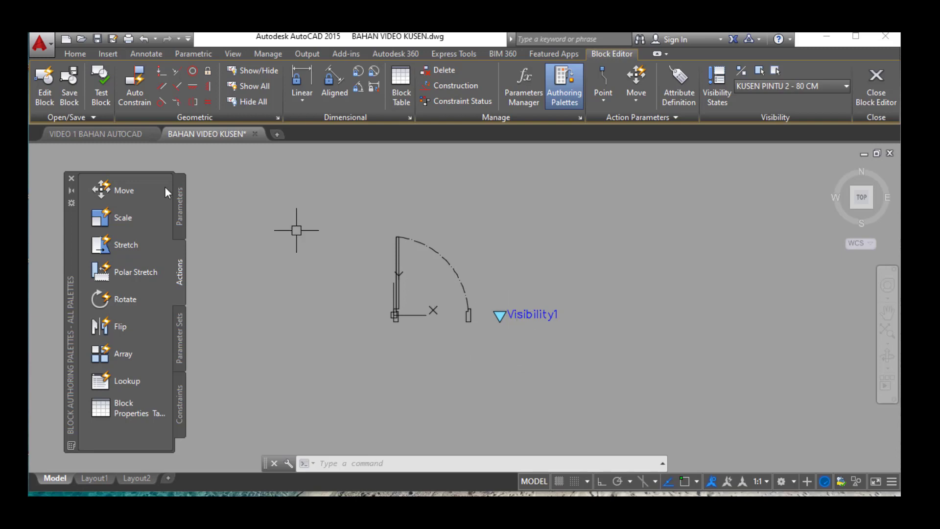
{"action": "left_click", "coordinate": [179, 206]}
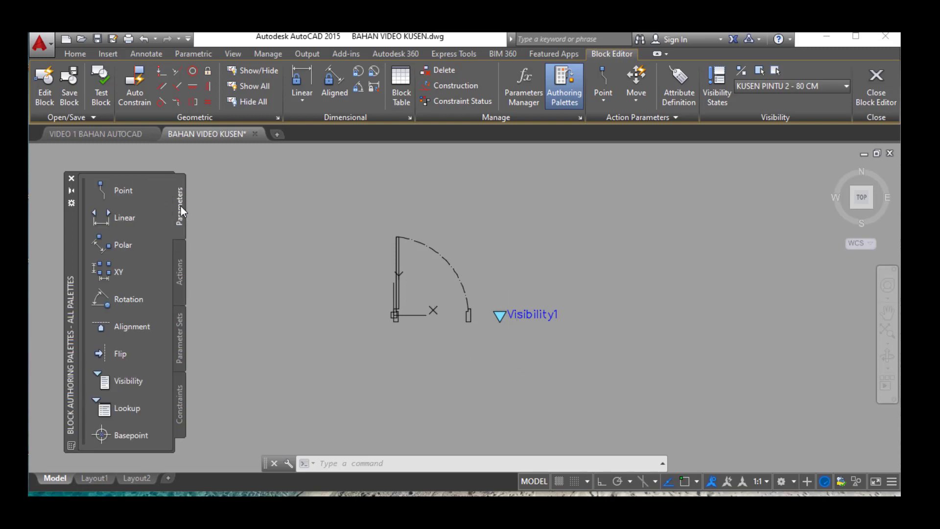
{"action": "left_click", "coordinate": [123, 355]}
{"action": "scroll", "coordinate": [440, 330], "scroll_direction": "up", "scroll_amount": 4}
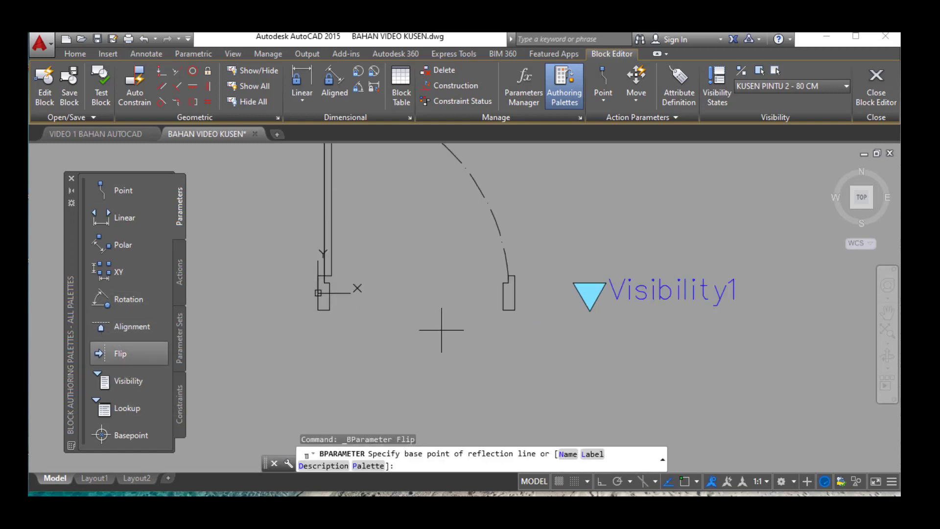
{"action": "left_click", "coordinate": [514, 292]}
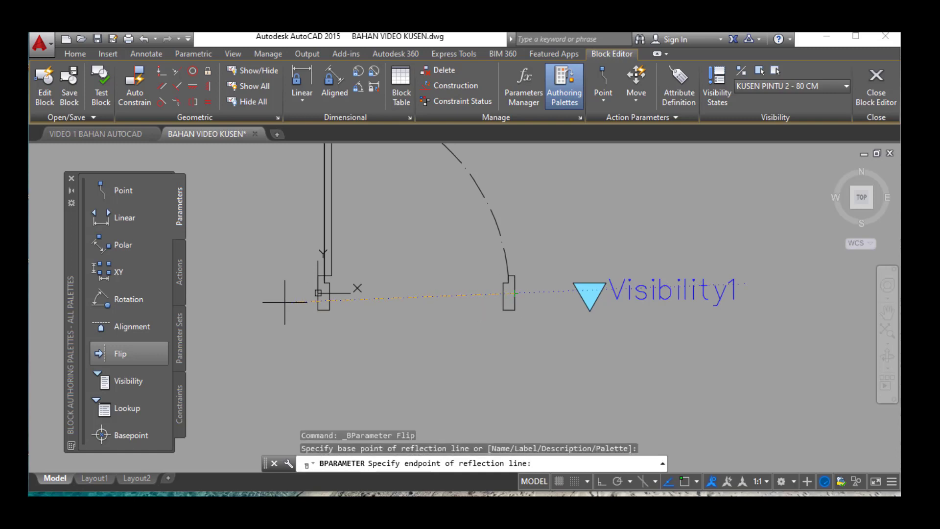
{"action": "left_click", "coordinate": [318, 293]}
{"action": "scroll", "coordinate": [470, 293], "scroll_direction": "down", "scroll_amount": 2}
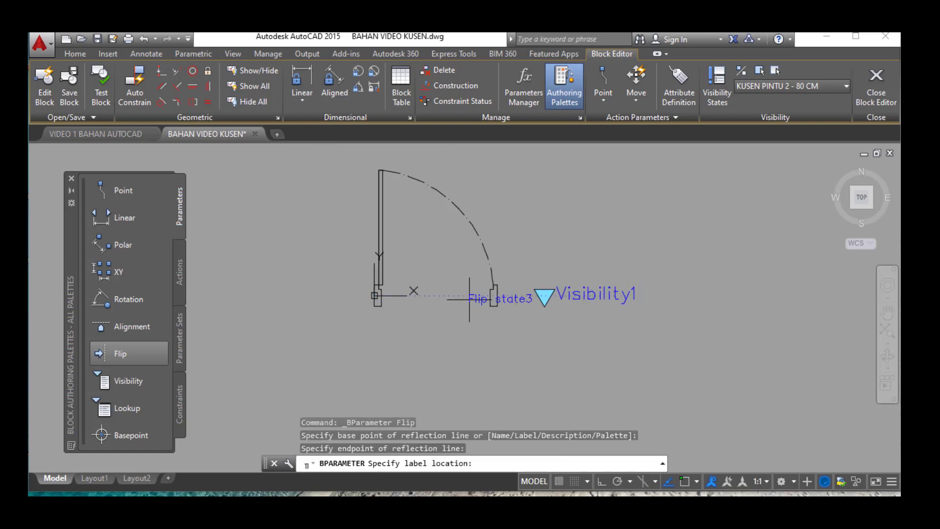
{"action": "left_click", "coordinate": [296, 295]}
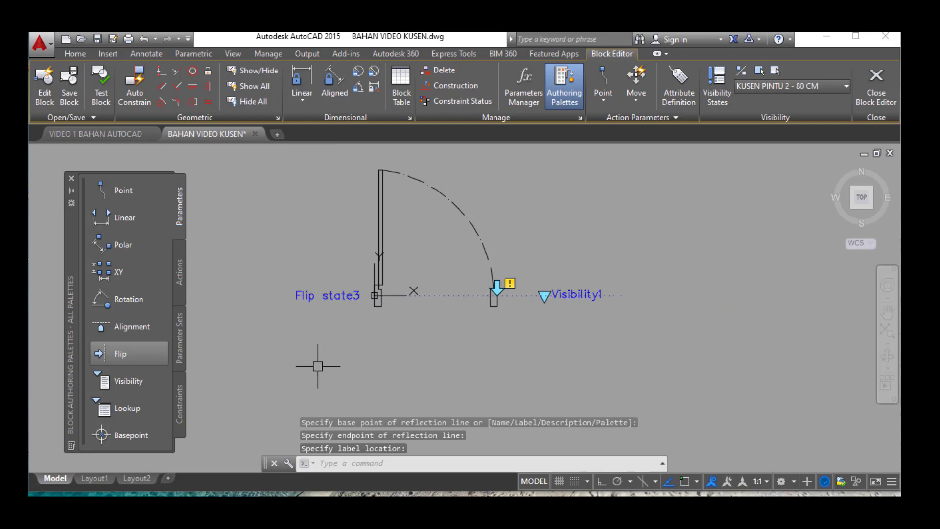
- Move the 80 cm door's flip arrow grip from the right jamb to the open area inside the door swing
{"action": "scroll", "coordinate": [506, 307], "scroll_direction": "up", "scroll_amount": 2}
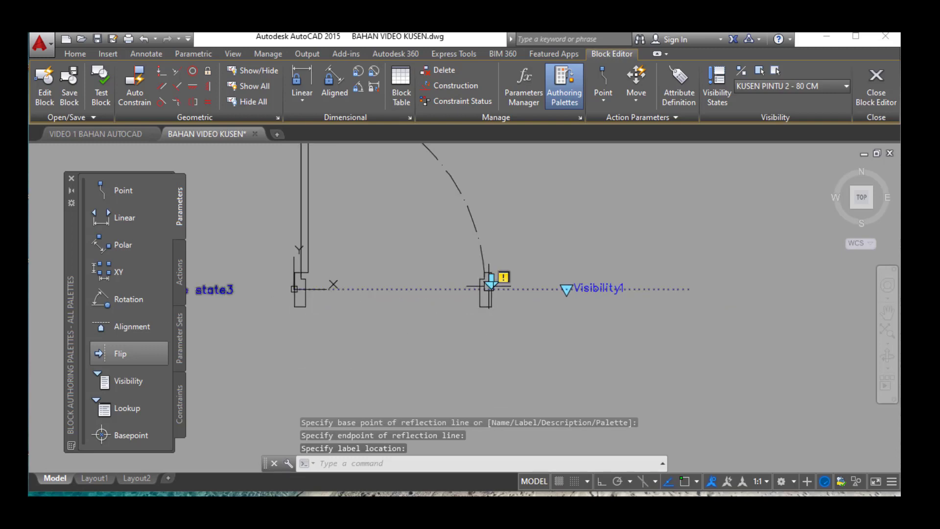
{"action": "left_click", "coordinate": [491, 282]}
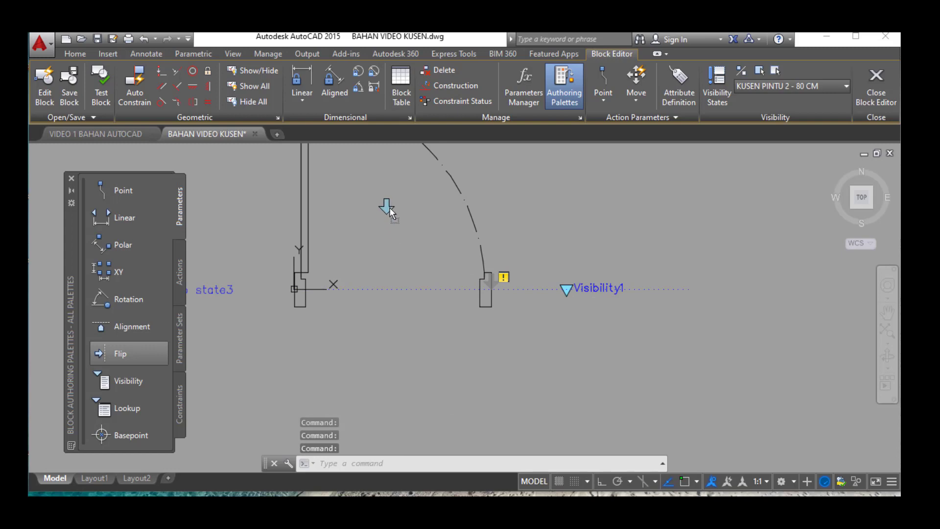
{"action": "left_click", "coordinate": [390, 207]}
{"action": "scroll", "coordinate": [423, 357], "scroll_direction": "down", "scroll_amount": 2}
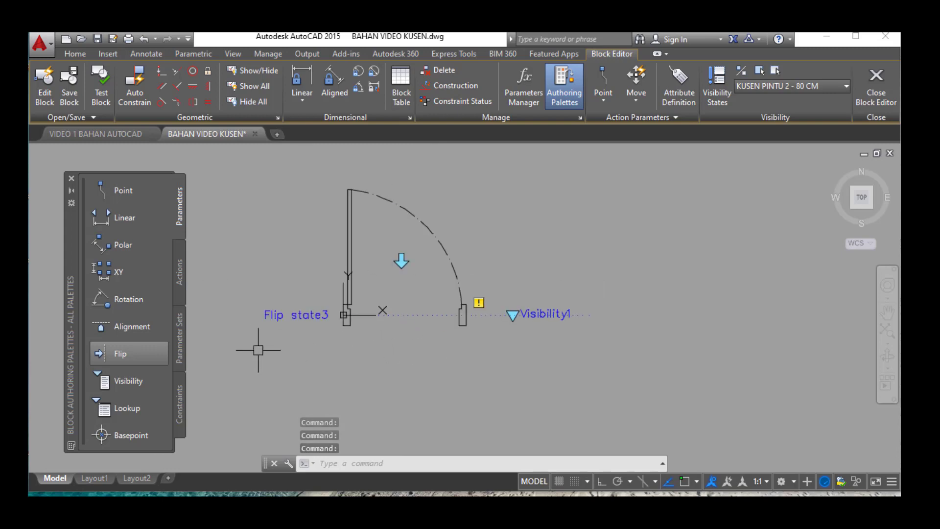
- Add a Flip action to the 80 cm door's horizontal flip parameter, with the whole door frame and its parameters as the selection set
{"action": "left_click", "coordinate": [179, 274]}
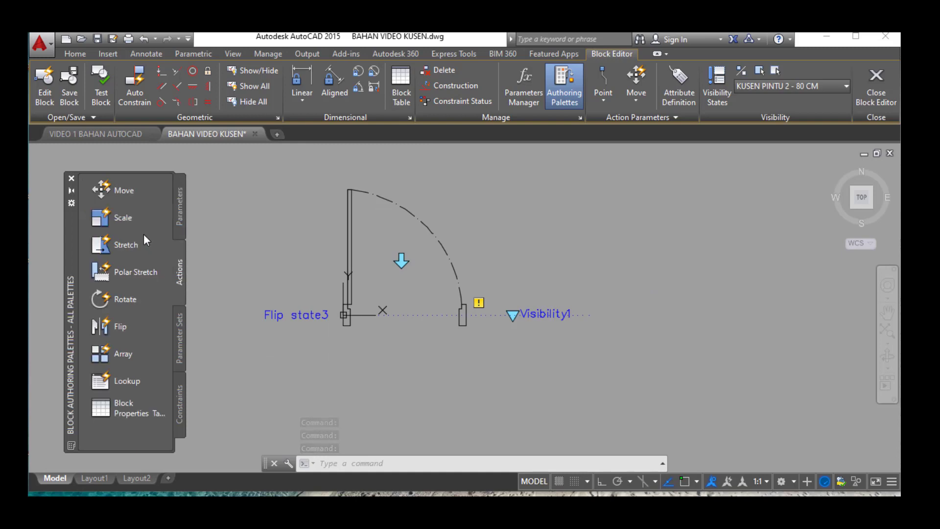
{"action": "left_click", "coordinate": [124, 328]}
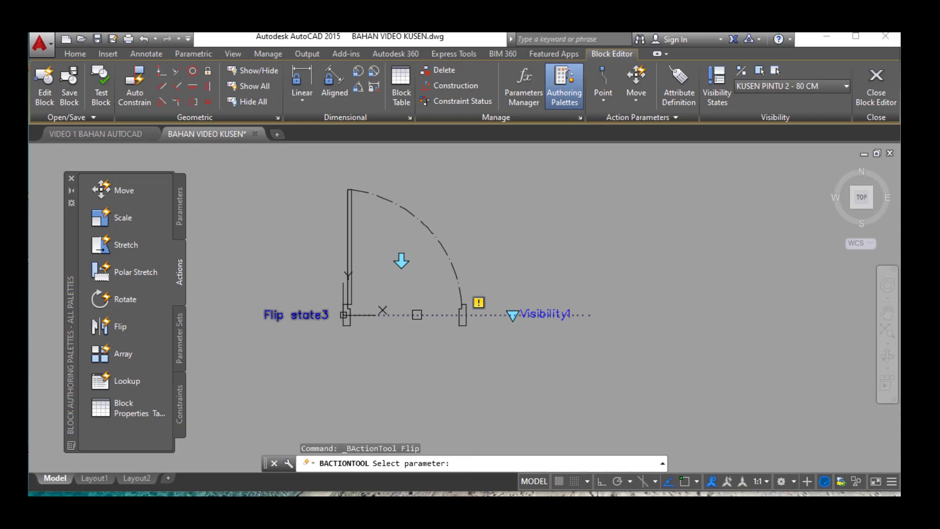
{"action": "left_click", "coordinate": [417, 314]}
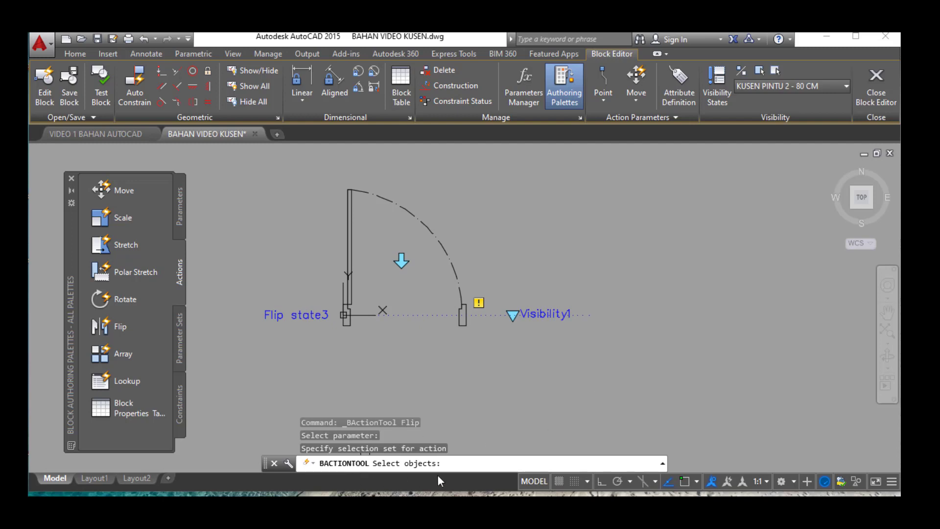
{"action": "left_click", "coordinate": [594, 371]}
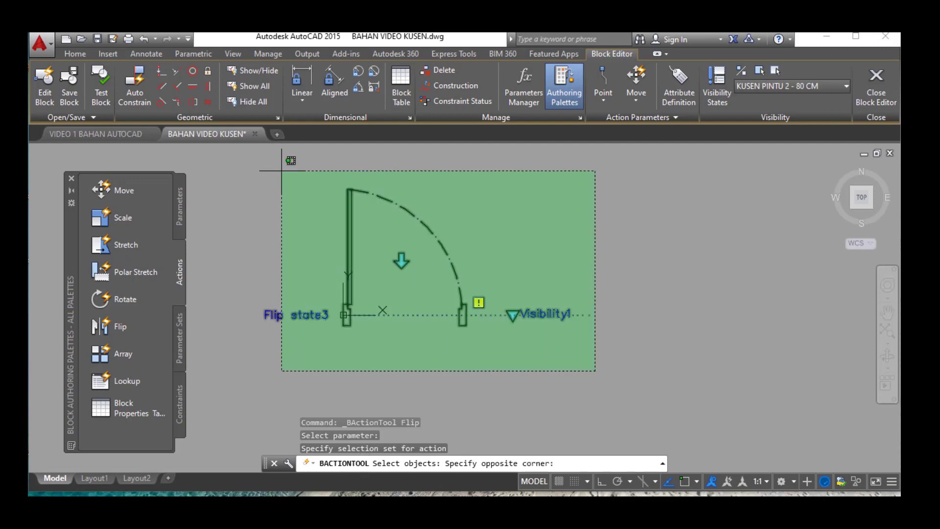
{"action": "left_click", "coordinate": [279, 170]}
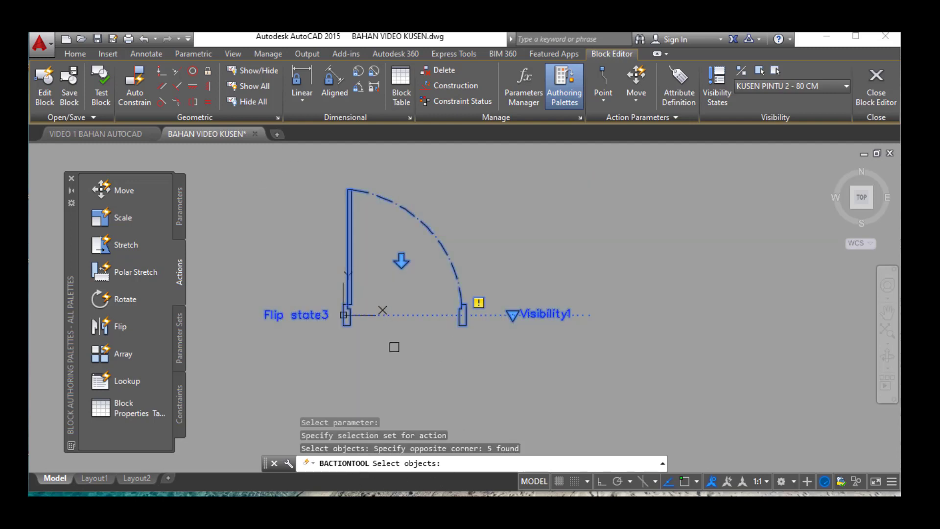
{"action": "key", "text": "Return"}
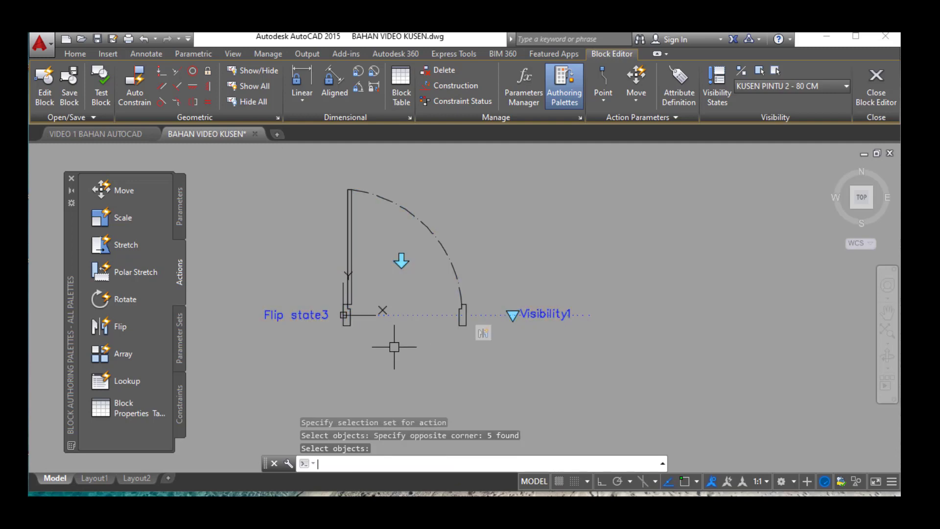
- Add a second Flip parameter reflecting along the vertical line from the left jamb's lower inner corner to the door leaf's upper end, labelled above the leaf
{"action": "left_click", "coordinate": [180, 207]}
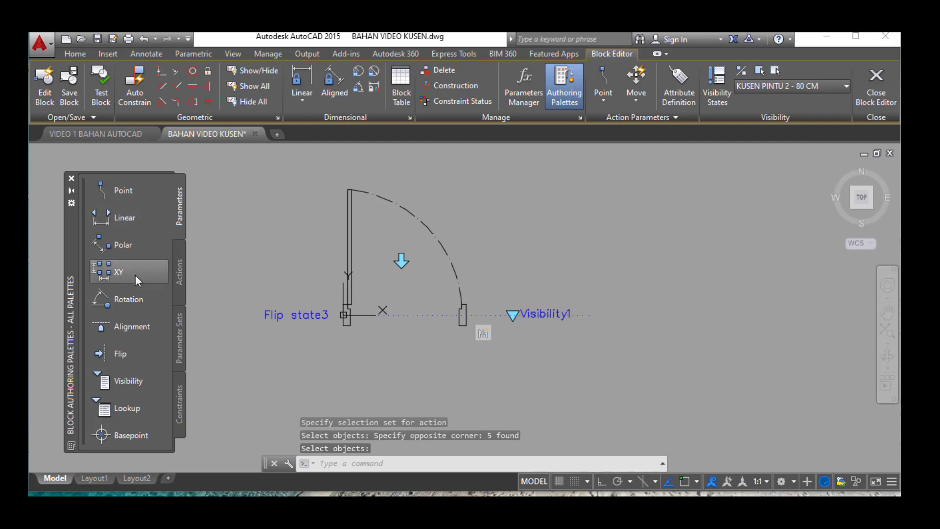
{"action": "left_click", "coordinate": [125, 353]}
{"action": "scroll", "coordinate": [339, 333], "scroll_direction": "up", "scroll_amount": 4}
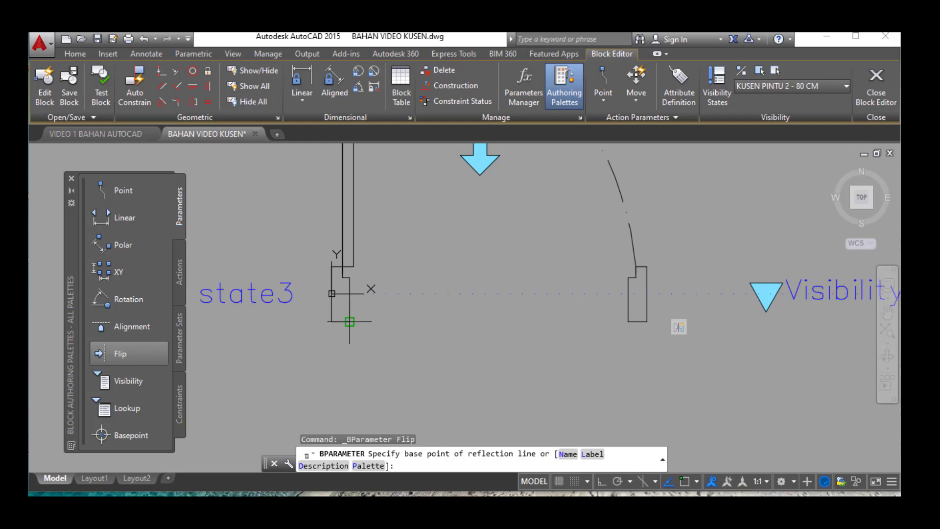
{"action": "left_click", "coordinate": [349, 322]}
{"action": "scroll", "coordinate": [342, 313], "scroll_direction": "down", "scroll_amount": 3}
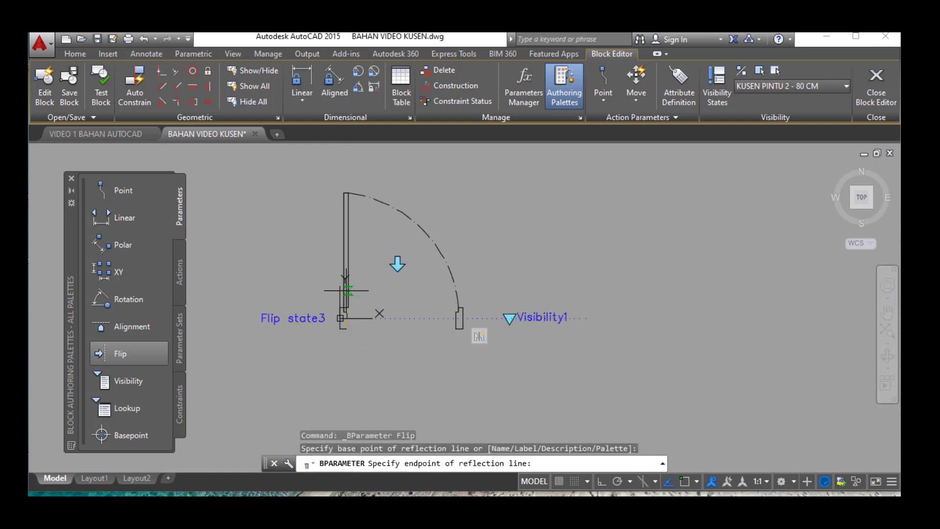
{"action": "left_click", "coordinate": [347, 195]}
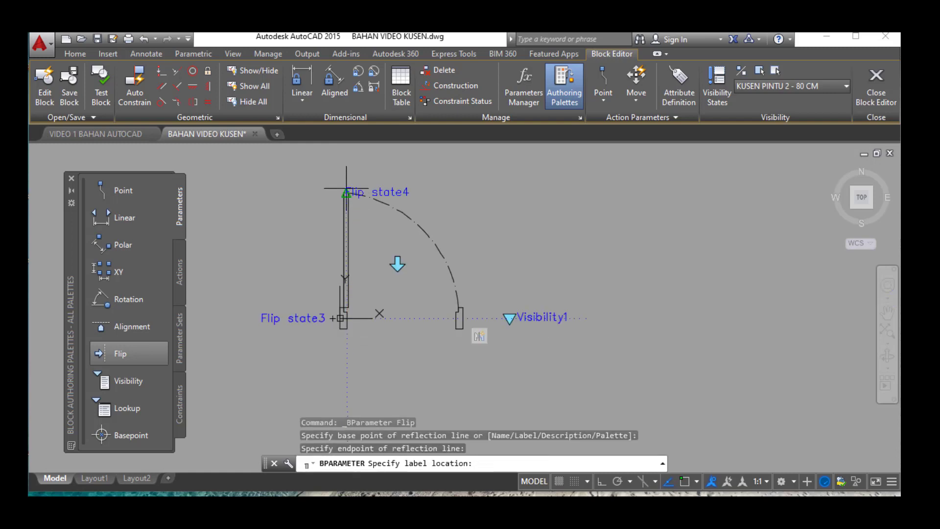
{"action": "left_click", "coordinate": [346, 162]}
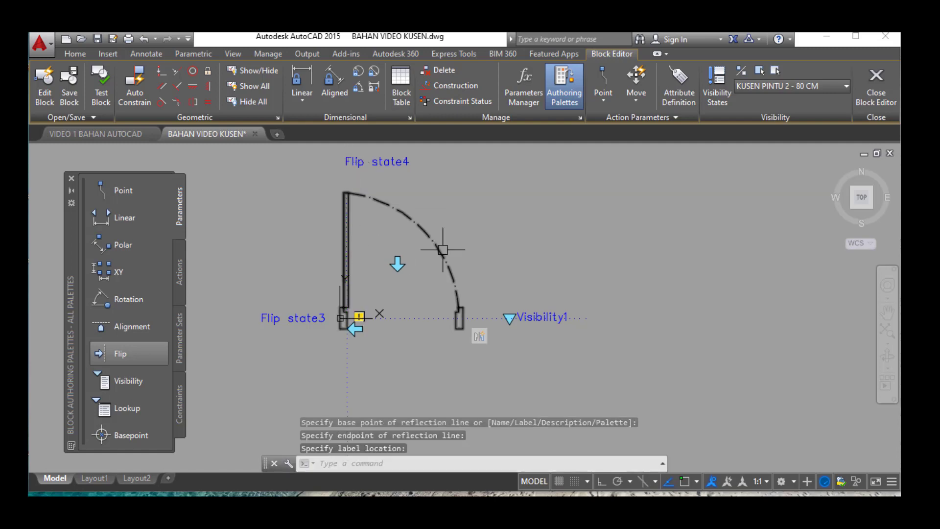
- Move the vertical flip parameter's arrow grip from the left jamb into the 80 cm door opening, directly below the horizontal flip parameter's arrow
{"action": "scroll", "coordinate": [507, 275], "scroll_direction": "down", "scroll_amount": 2}
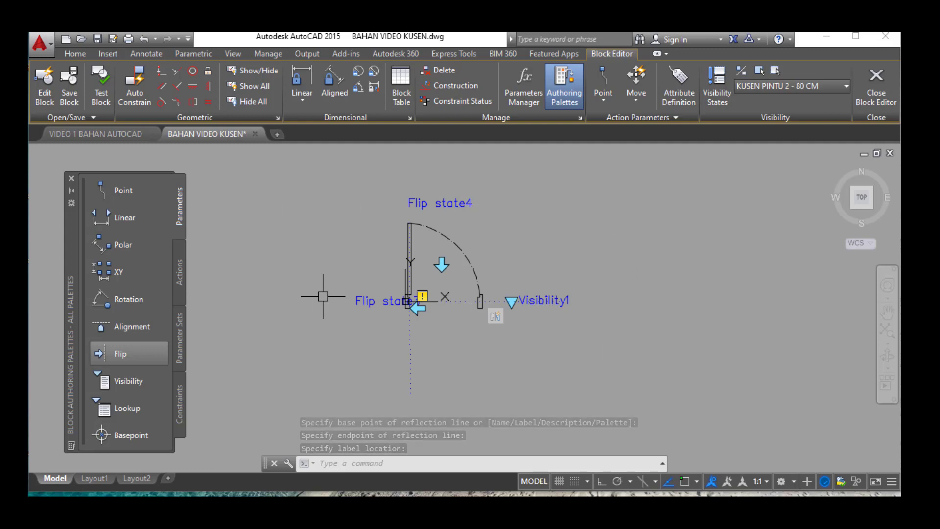
{"action": "scroll", "coordinate": [433, 291], "scroll_direction": "up", "scroll_amount": 4}
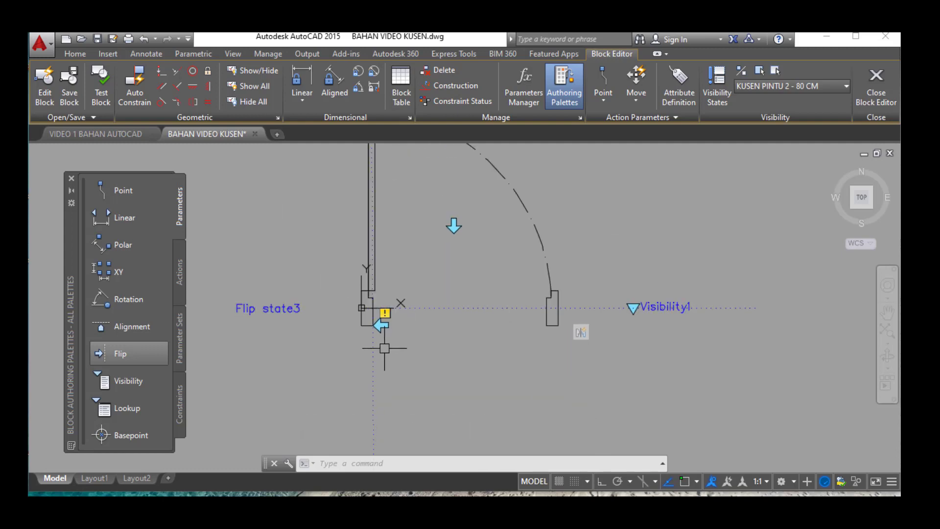
{"action": "left_click", "coordinate": [380, 326]}
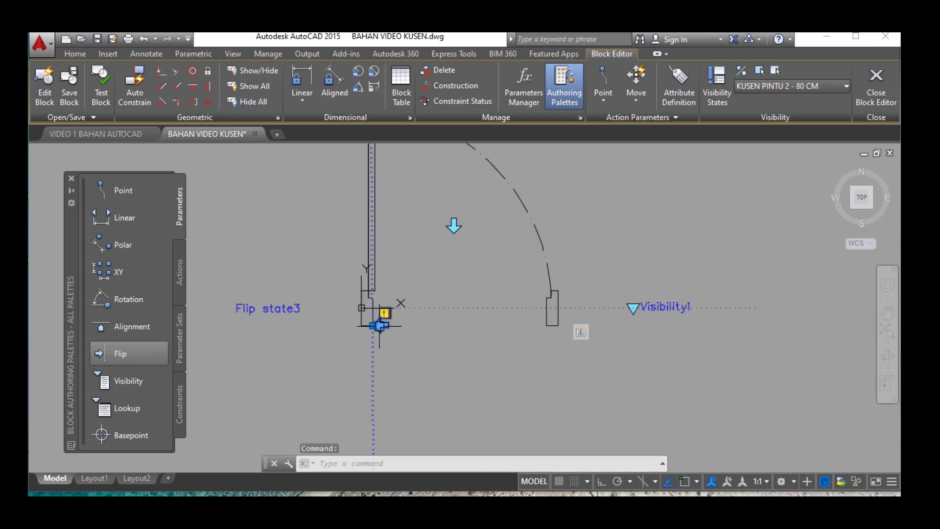
{"action": "left_click", "coordinate": [372, 325]}
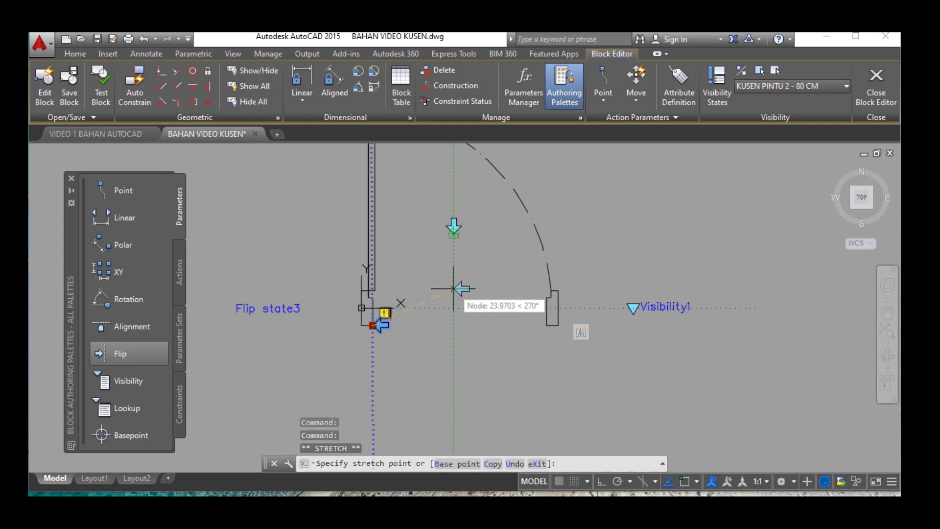
{"action": "left_click", "coordinate": [452, 288]}
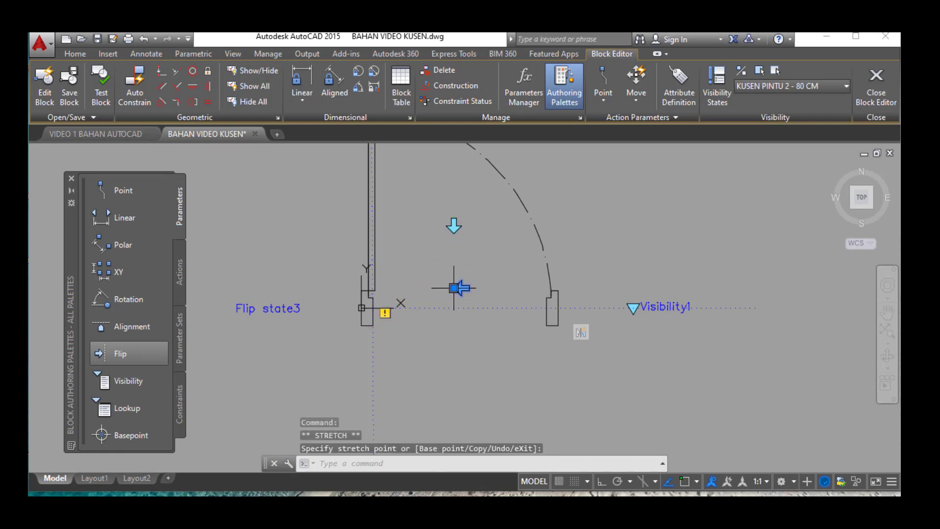
- Add a Flip action to the 80 cm door's vertical flip parameter, selecting the whole door frame and all its parameters
{"action": "left_click", "coordinate": [179, 272]}
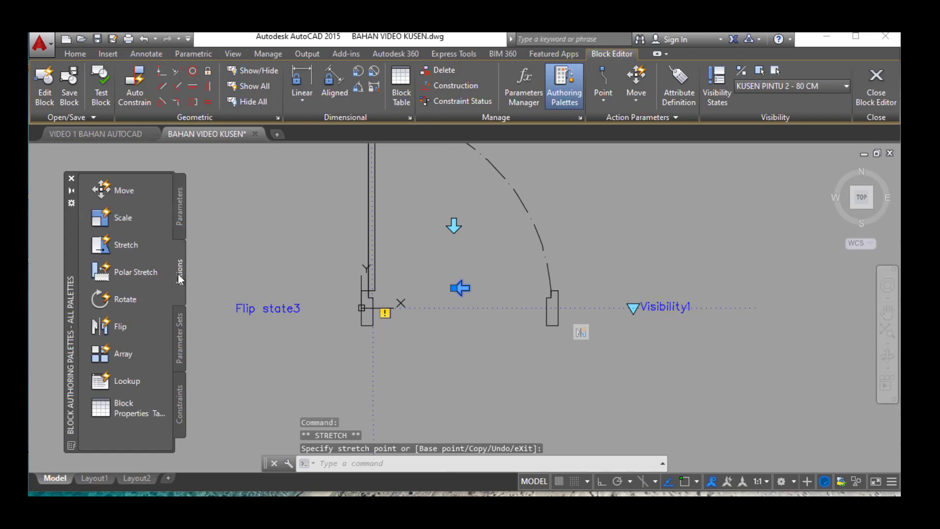
{"action": "left_click", "coordinate": [125, 325]}
{"action": "scroll", "coordinate": [463, 353], "scroll_direction": "down", "scroll_amount": 2}
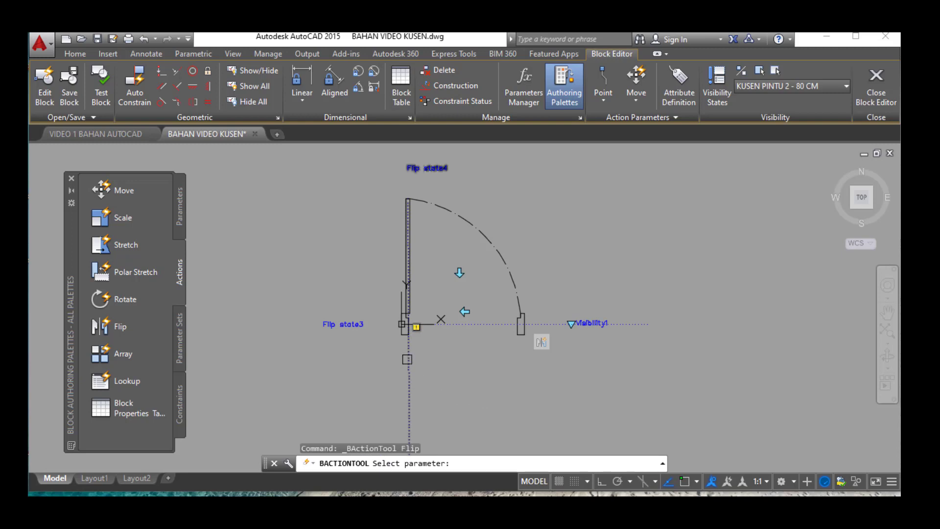
{"action": "left_click", "coordinate": [406, 359]}
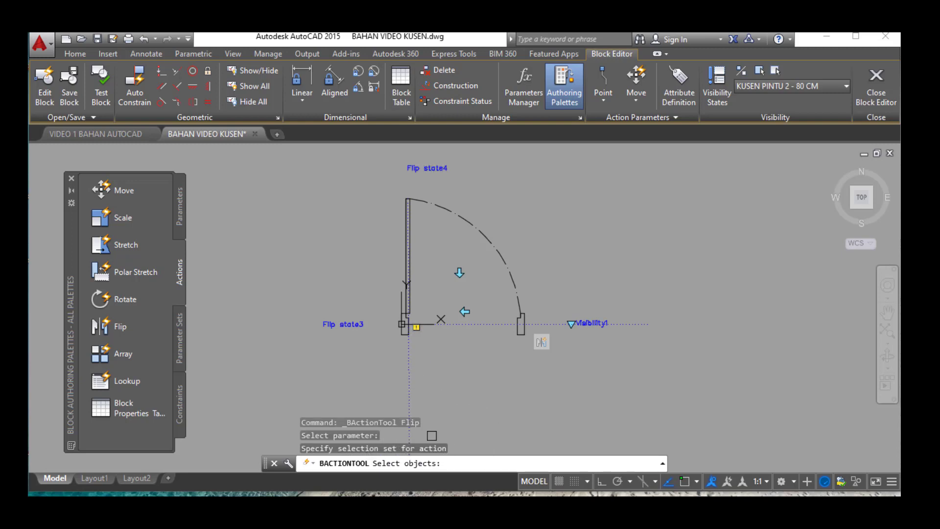
{"action": "left_click", "coordinate": [614, 393]}
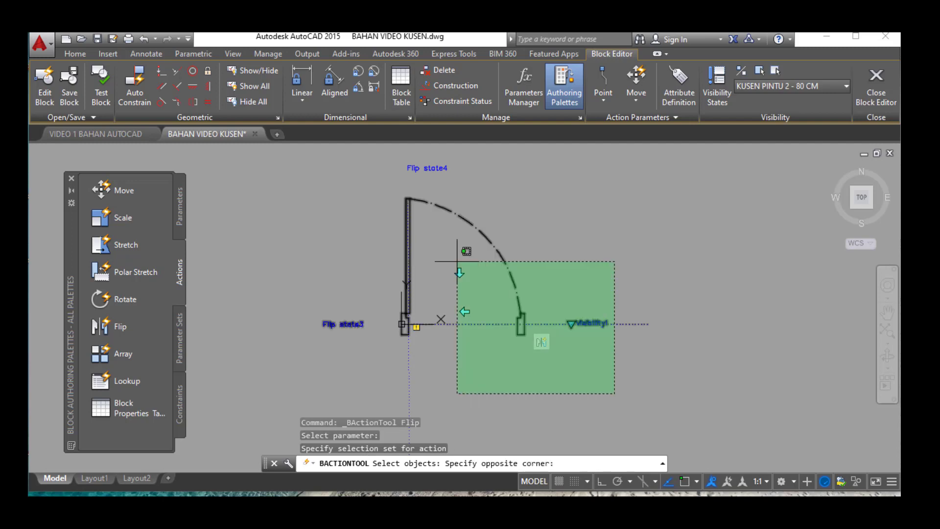
{"action": "left_click", "coordinate": [317, 170]}
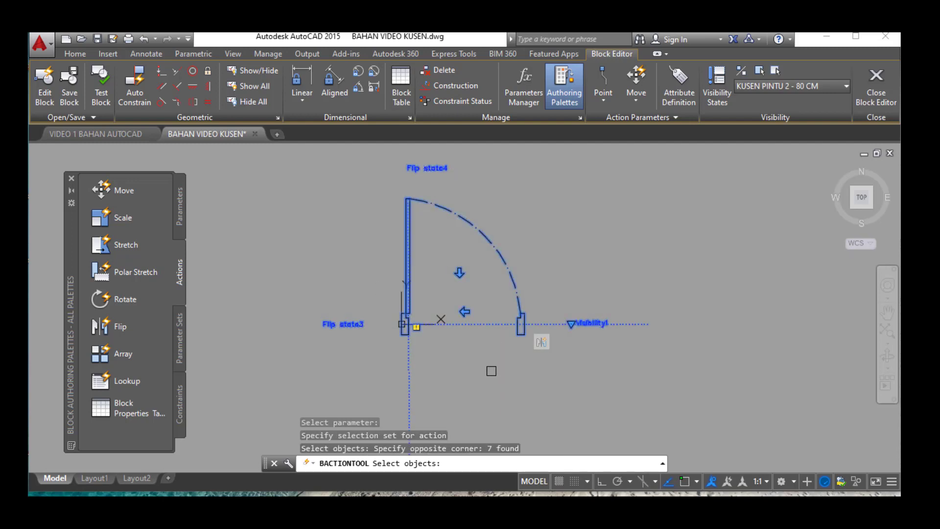
{"action": "key", "text": "Return"}
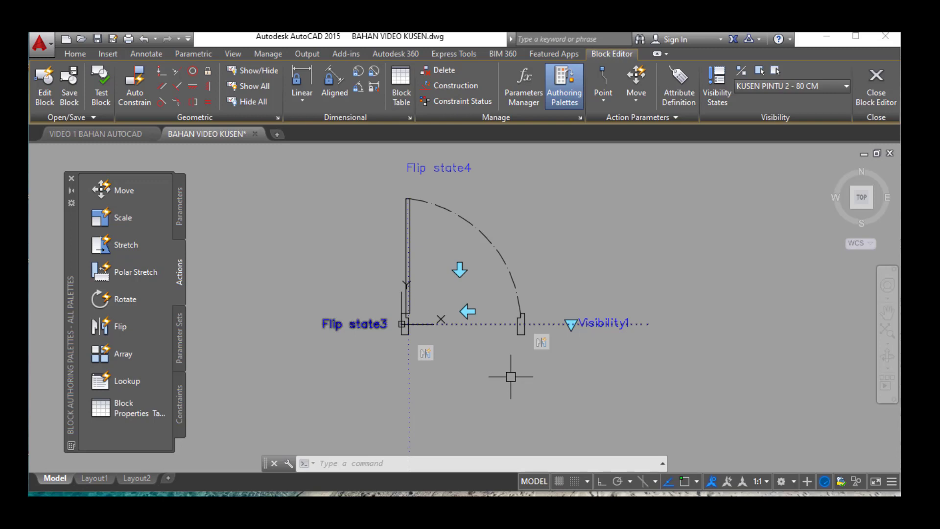
- In the KUSEN PINTU 3 - 180 CM state, add a Flip parameter reflecting from the right jamb's outer midpoint to the left's, labelled beyond the left jamb
{"action": "left_click", "coordinate": [764, 86]}
{"action": "left_click", "coordinate": [762, 127]}
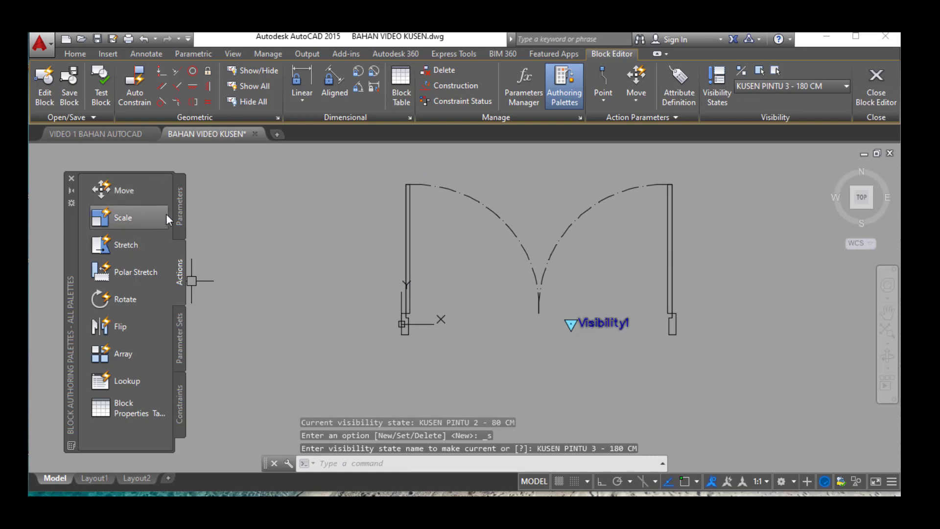
{"action": "left_click", "coordinate": [183, 204]}
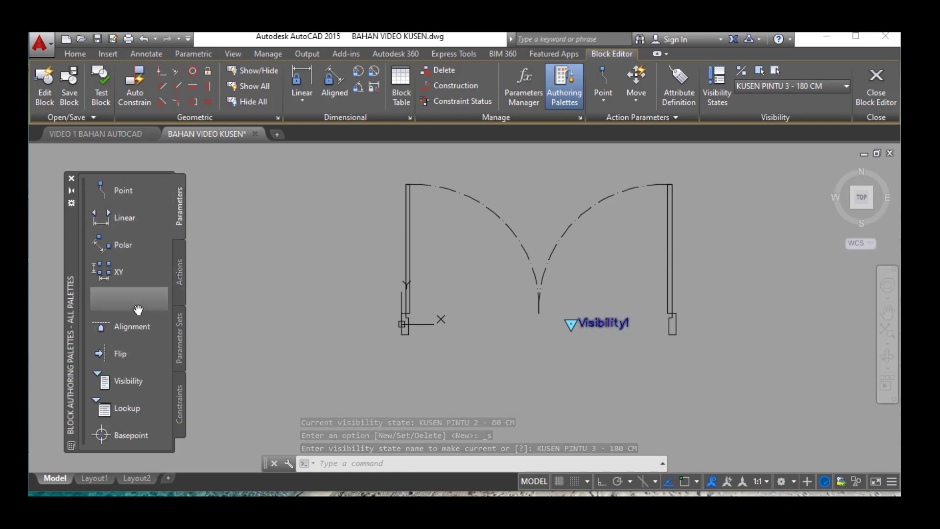
{"action": "left_click", "coordinate": [131, 354]}
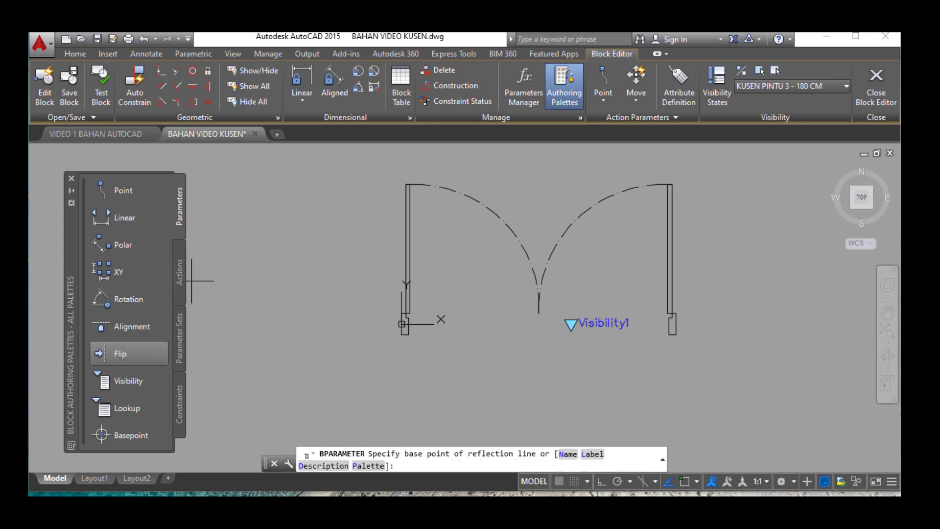
{"action": "left_click", "coordinate": [676, 323]}
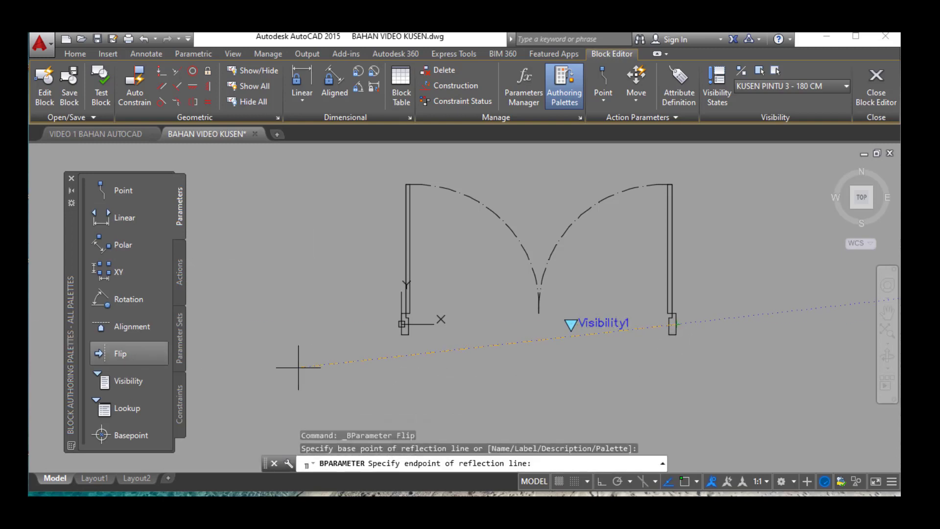
{"action": "left_click", "coordinate": [401, 323]}
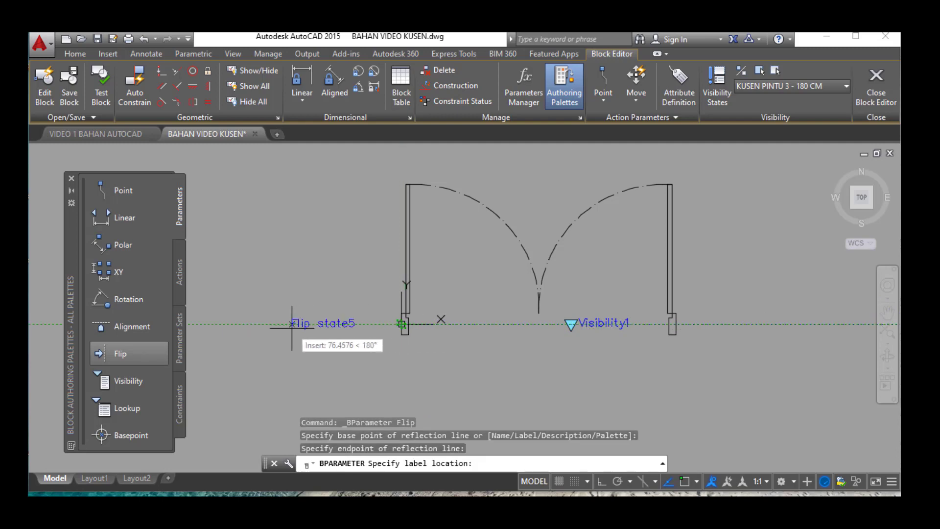
{"action": "left_click", "coordinate": [294, 323]}
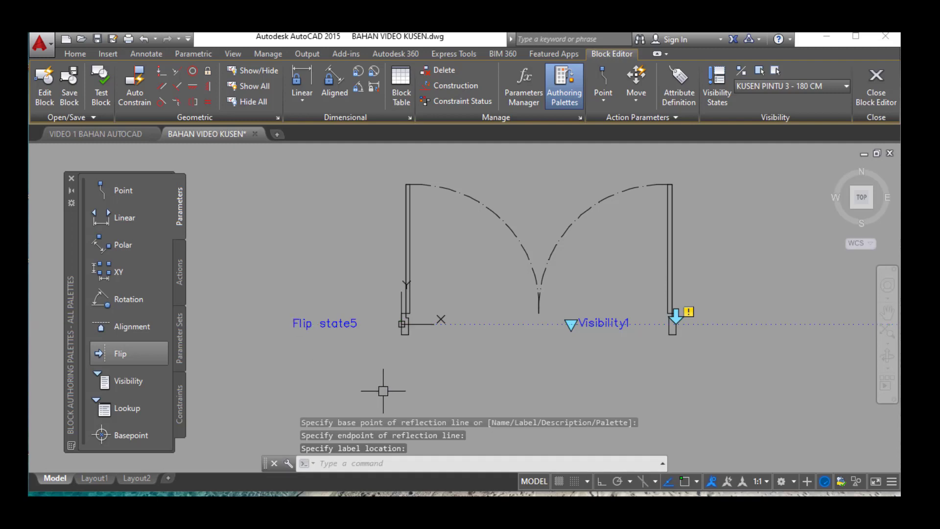
- Move the 180 cm door's flip arrow grip from the right jamb to the centre, just above where the two swing arcs meet
{"action": "left_click", "coordinate": [674, 318]}
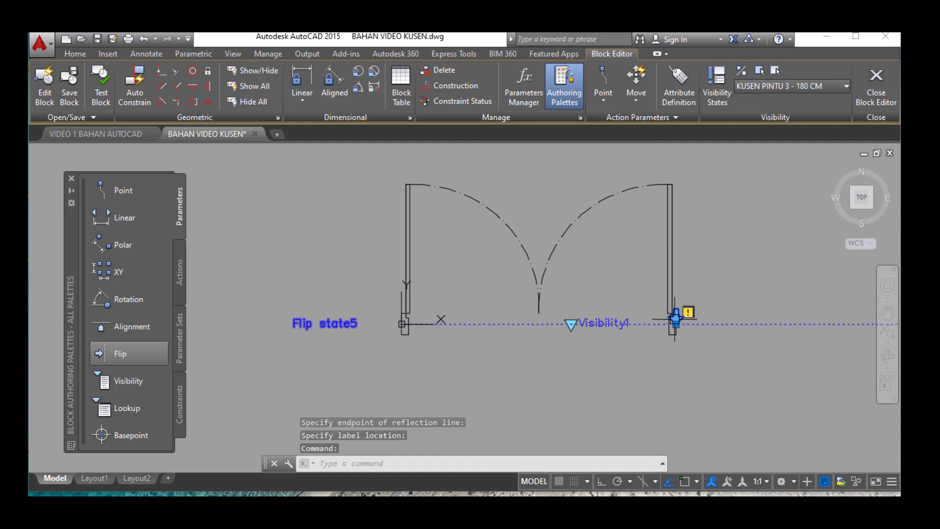
{"action": "left_click", "coordinate": [678, 318]}
{"action": "left_click_drag", "start_coordinate": [678, 318], "coordinate": [562, 272]}
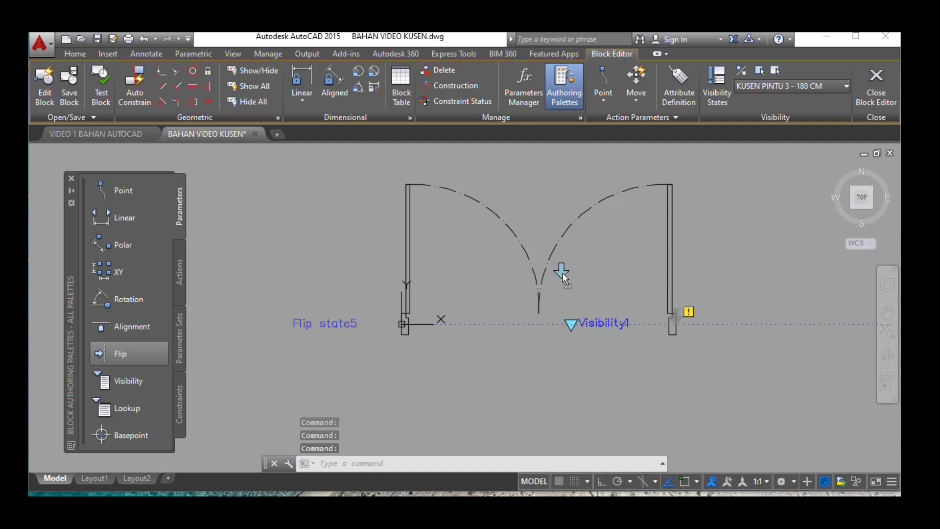
{"action": "left_click", "coordinate": [540, 259]}
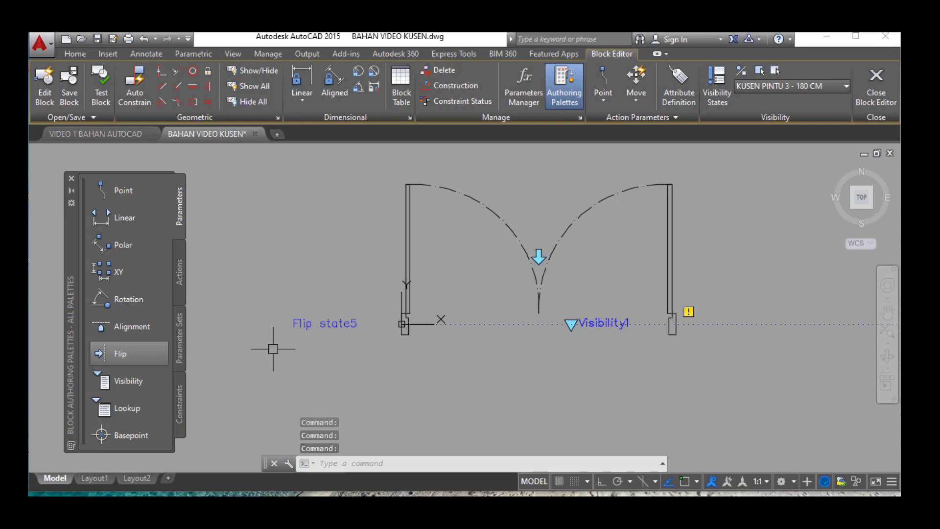
- Add a Flip action to the 180 cm door's horizontal-line flip parameter, selecting the whole double-door frame and its parameters
{"action": "left_click", "coordinate": [178, 268]}
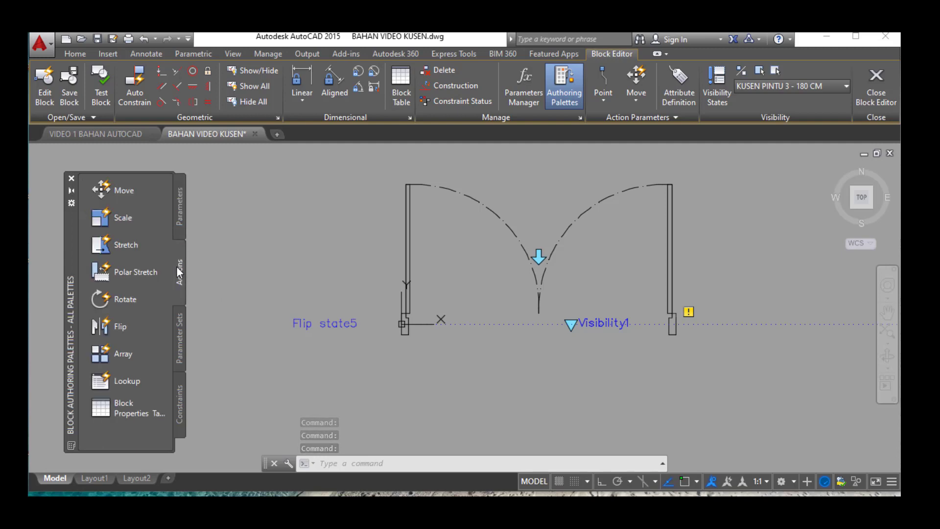
{"action": "left_click", "coordinate": [128, 326]}
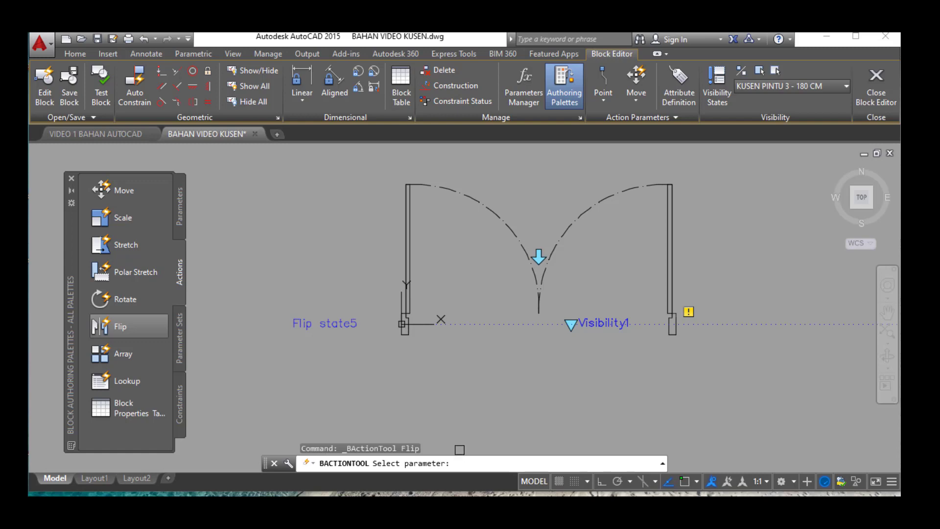
{"action": "left_click", "coordinate": [485, 323]}
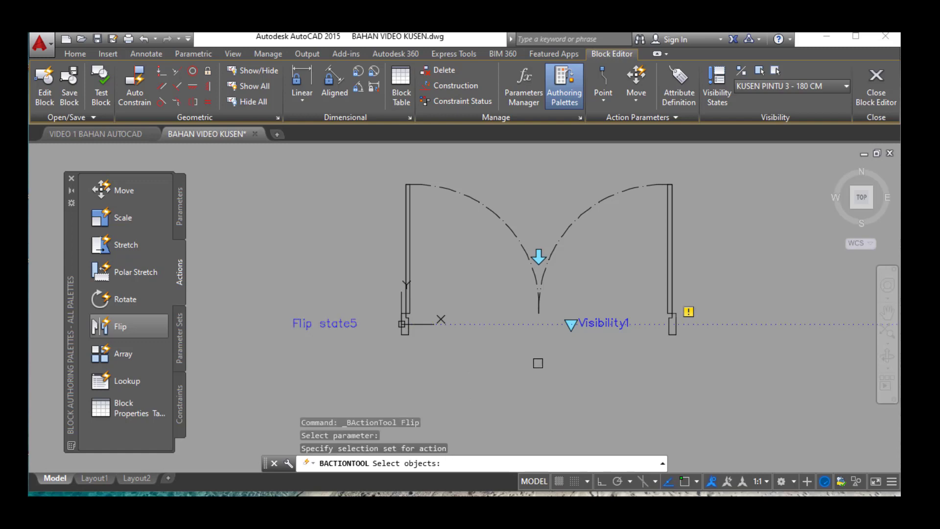
{"action": "left_click", "coordinate": [785, 426]}
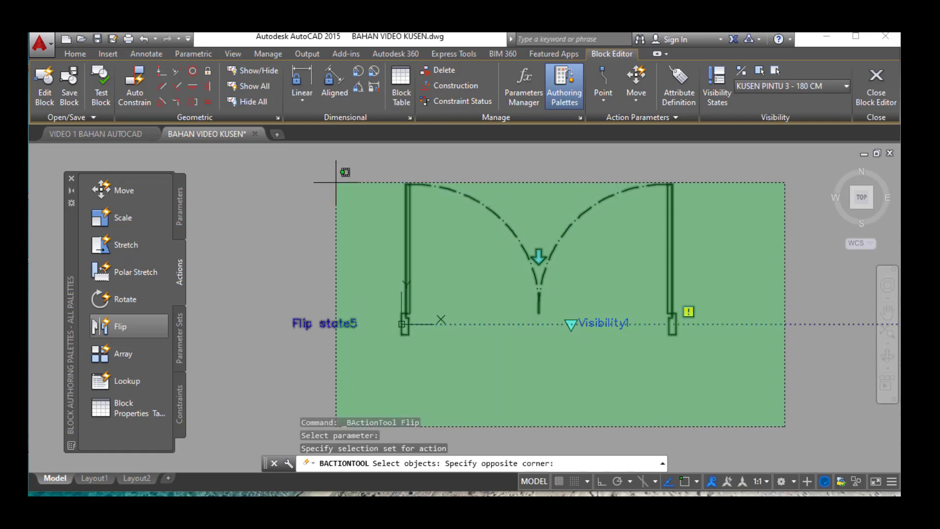
{"action": "left_click", "coordinate": [279, 162]}
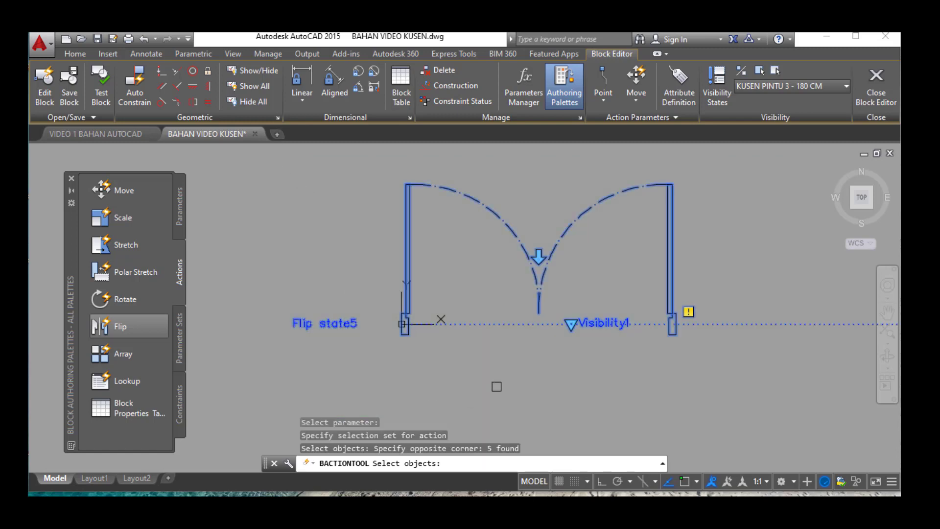
{"action": "key", "text": "Return"}
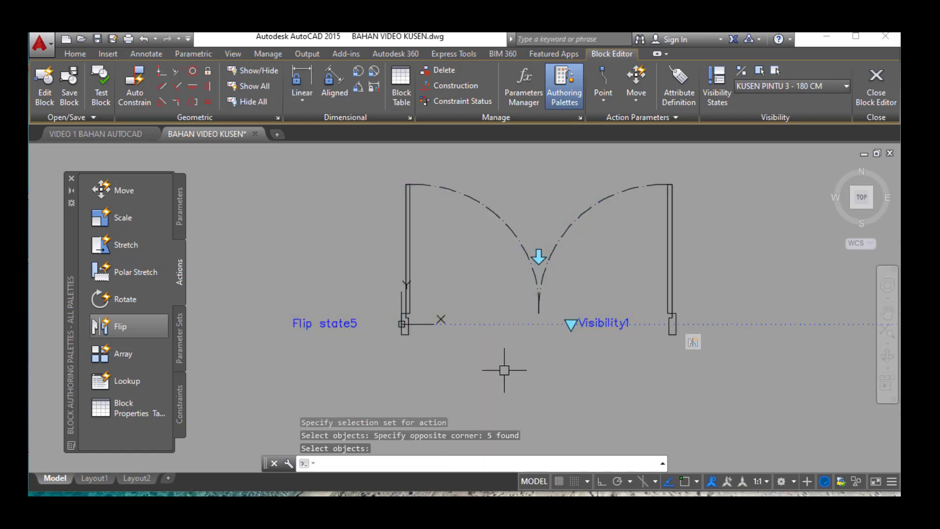
- Add a second Flip parameter from the left jamb's lower inner corner to the midpoint of the left leaf's top edge, labelled above the door
{"action": "left_click", "coordinate": [178, 216]}
{"action": "left_click", "coordinate": [129, 354]}
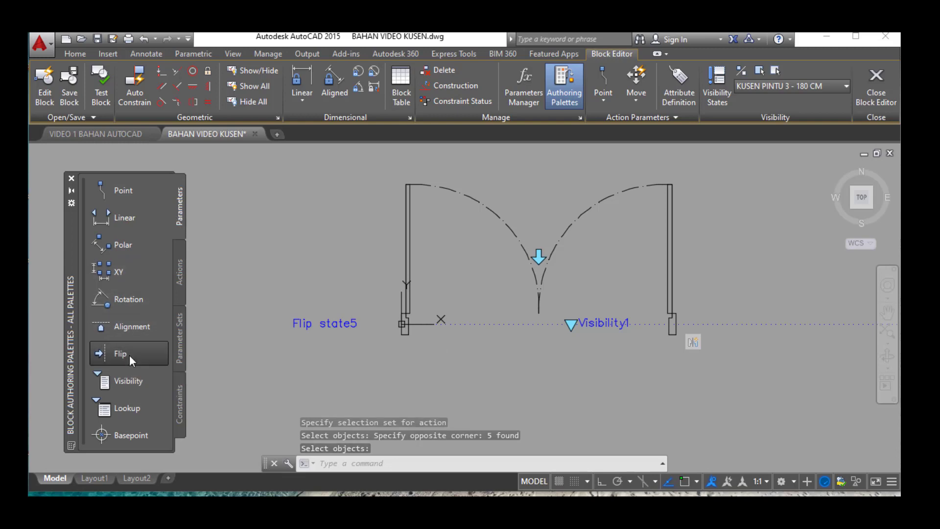
{"action": "left_click", "coordinate": [408, 335]}
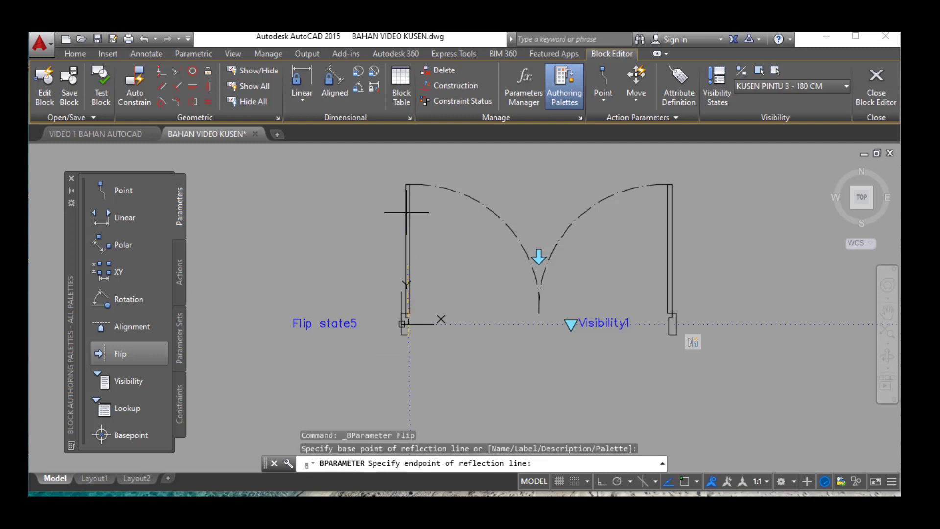
{"action": "scroll", "coordinate": [411, 177], "scroll_direction": "up", "scroll_amount": 4}
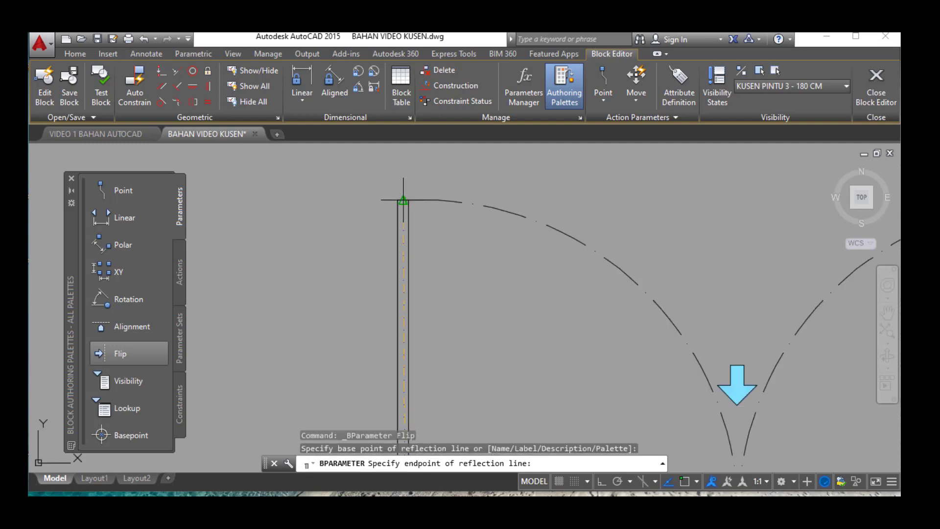
{"action": "left_click", "coordinate": [403, 199]}
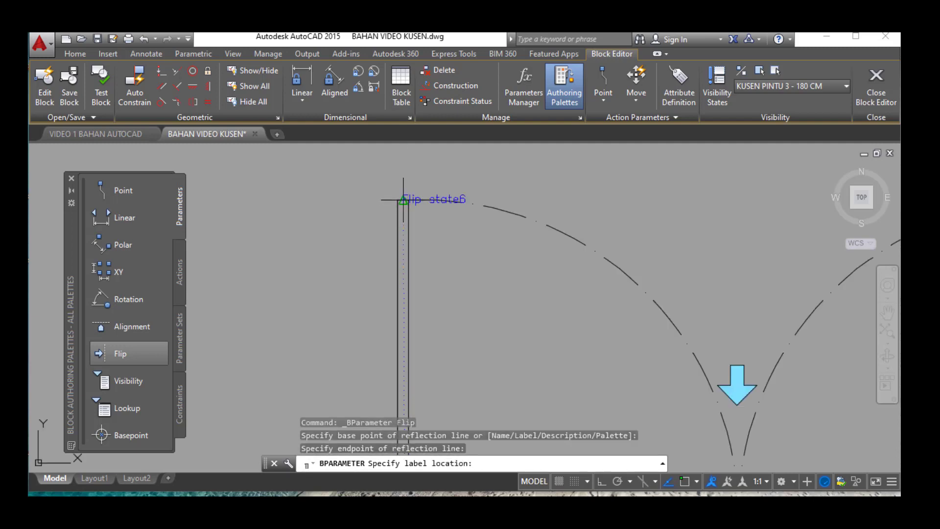
{"action": "scroll", "coordinate": [402, 199], "scroll_direction": "down", "scroll_amount": 2}
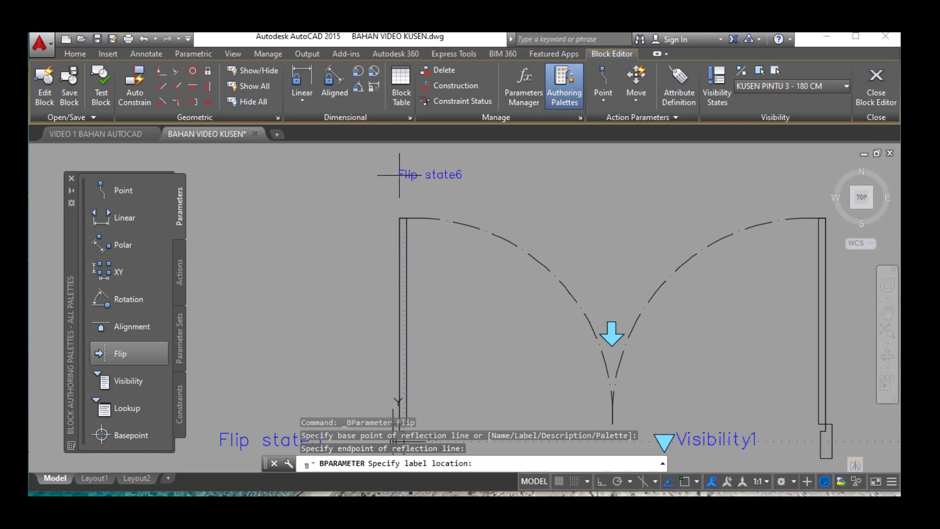
{"action": "left_click", "coordinate": [397, 176]}
{"action": "scroll", "coordinate": [505, 128], "scroll_direction": "down", "scroll_amount": 2}
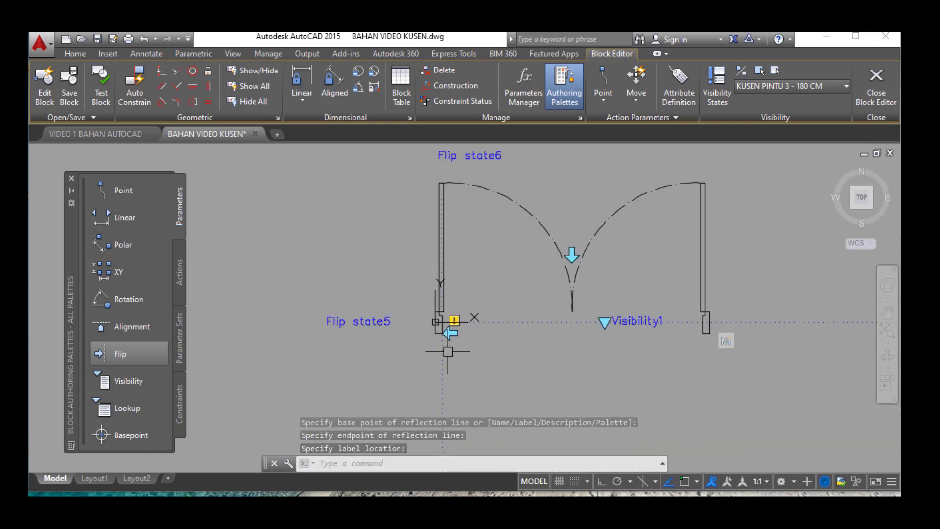
- Add a Flip action to the 180 cm door's new vertical-line flip parameter, selecting the whole double-door frame and all its parameters
{"action": "left_click", "coordinate": [178, 274]}
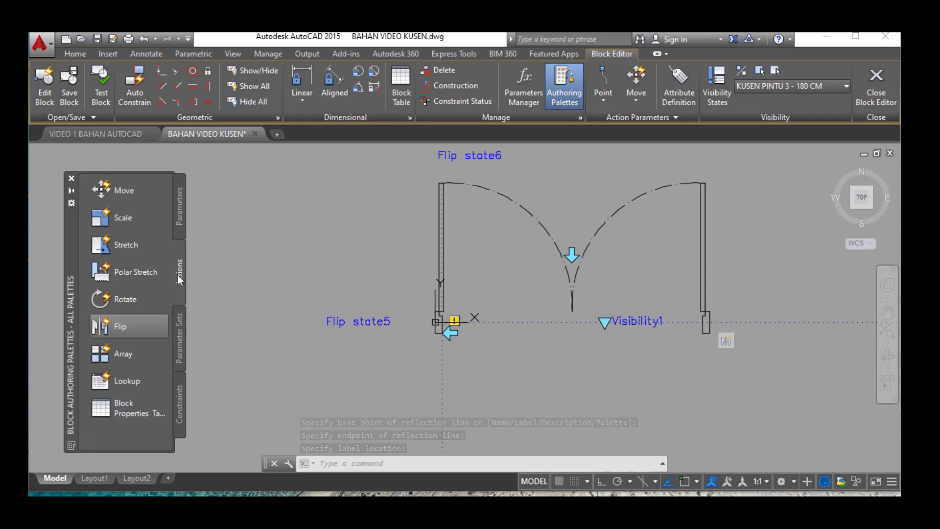
{"action": "left_click", "coordinate": [128, 327]}
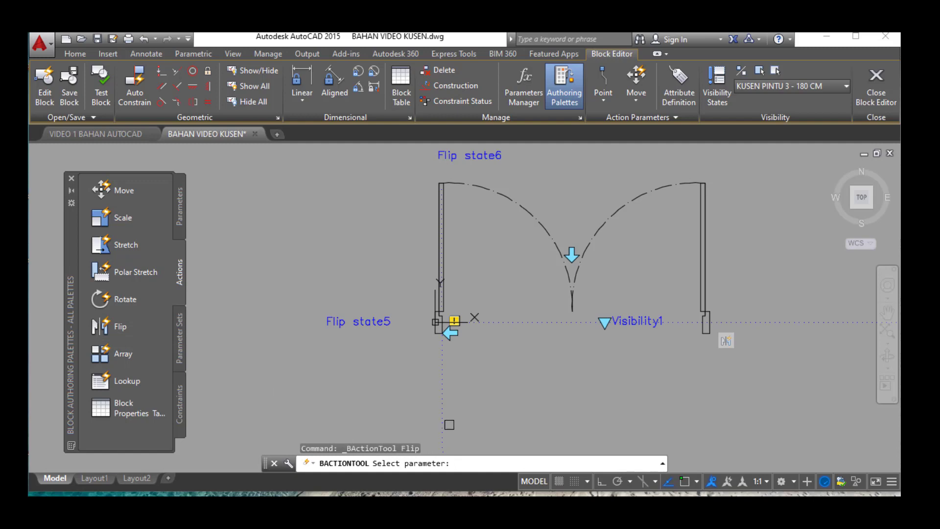
{"action": "left_click", "coordinate": [443, 371]}
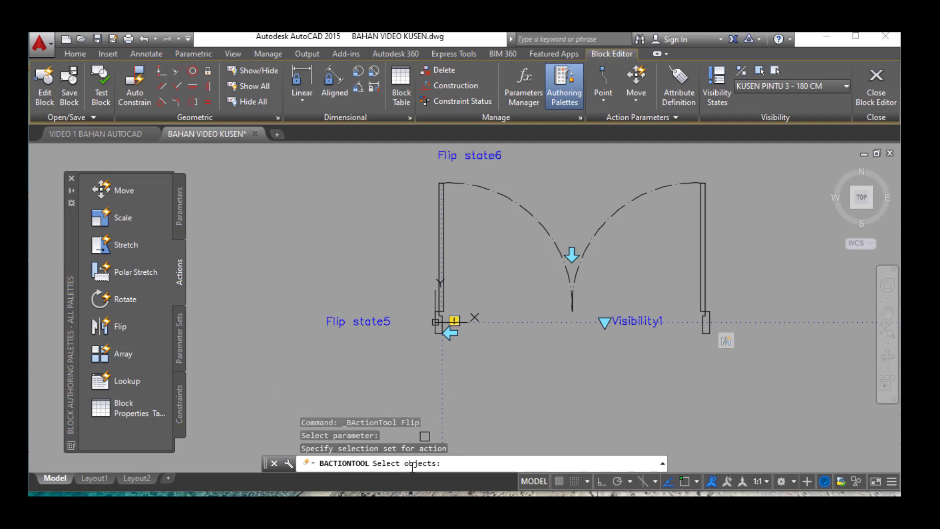
{"action": "left_click", "coordinate": [762, 398]}
{"action": "left_click", "coordinate": [267, 152]}
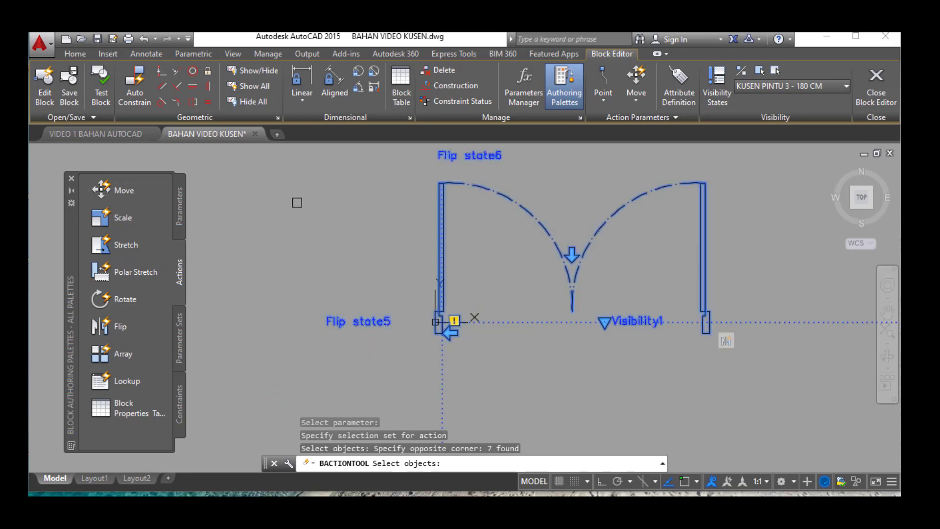
{"action": "key", "text": "Return"}
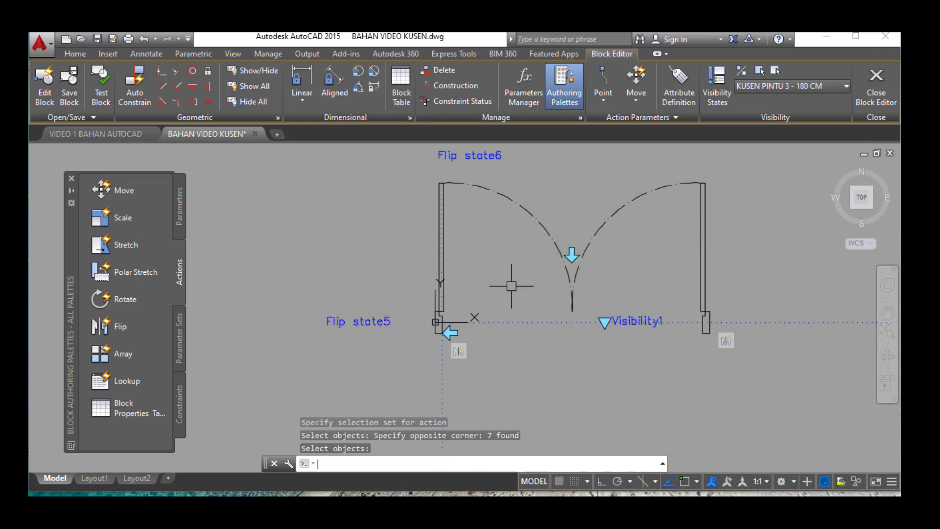
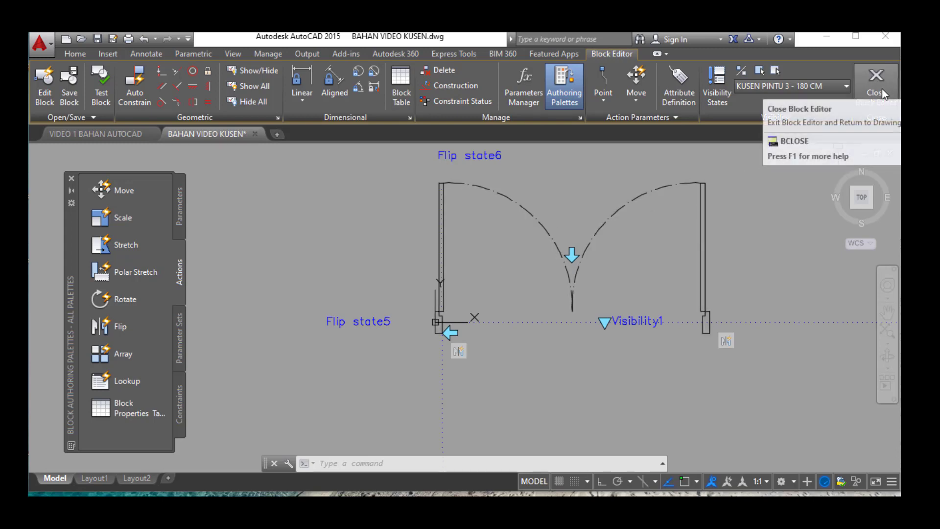
- Close the Block Editor and save the parameter changes to the door block
{"action": "left_click", "coordinate": [878, 89]}
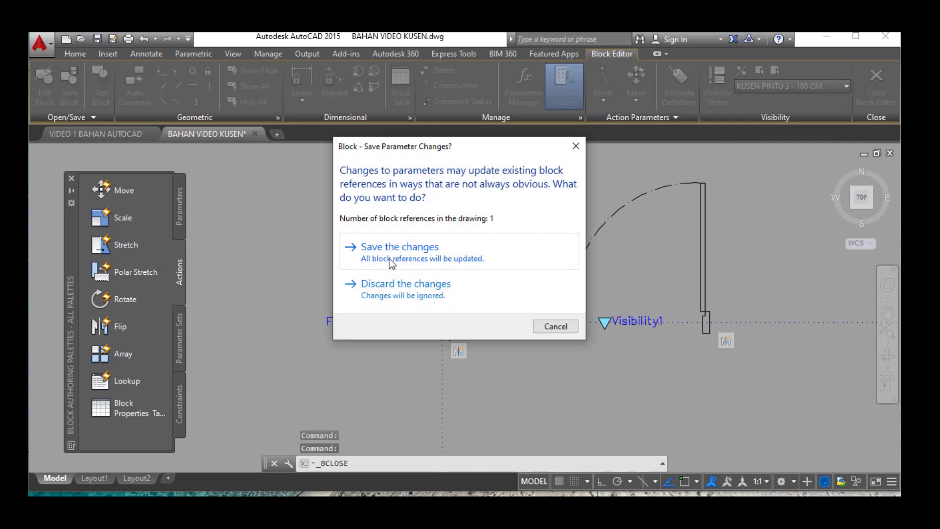
{"action": "left_click", "coordinate": [400, 255]}
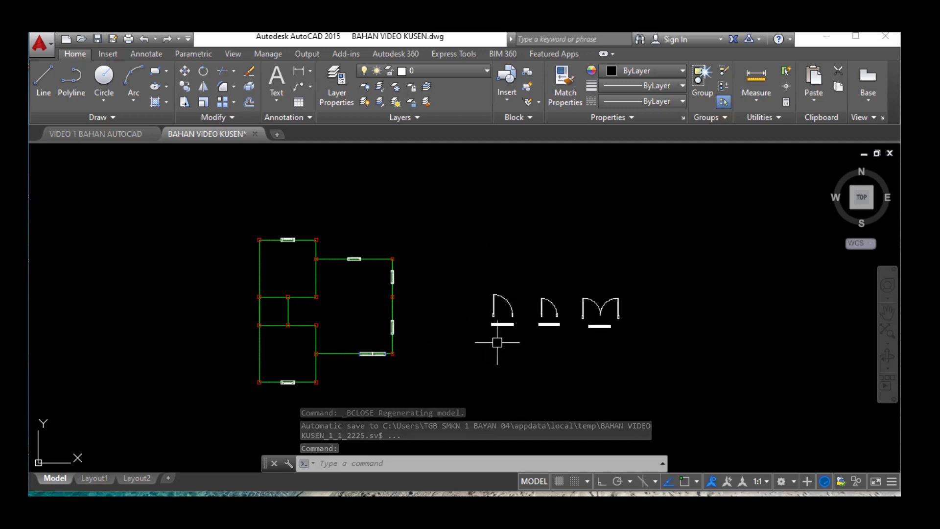
- Test the door block's visibility states by switching to KUSEN PINTU 2 - 80 CM, KUSEN PINTU 3 - 180 CM and back to KUSEN PINTU 1 - 100 CM
{"action": "scroll", "coordinate": [495, 336], "scroll_direction": "up", "scroll_amount": 4}
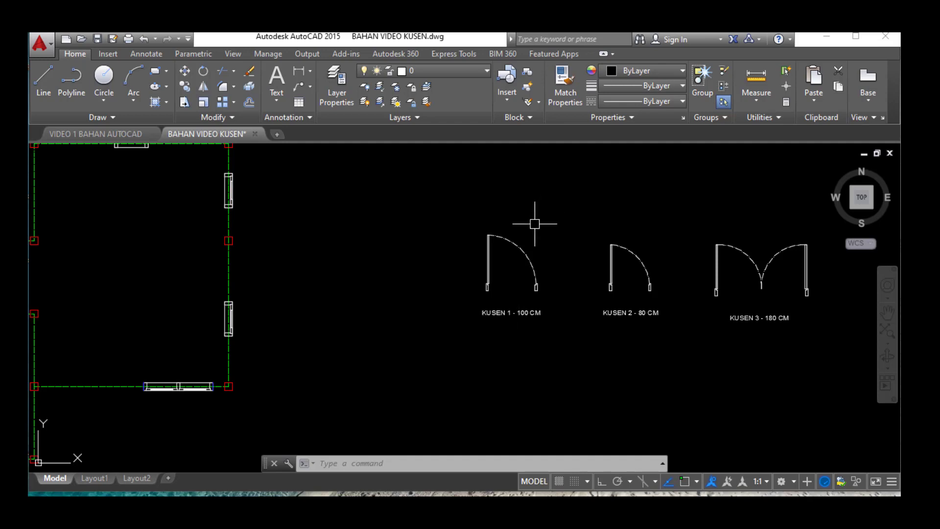
{"action": "scroll", "coordinate": [531, 234], "scroll_direction": "up", "scroll_amount": 2}
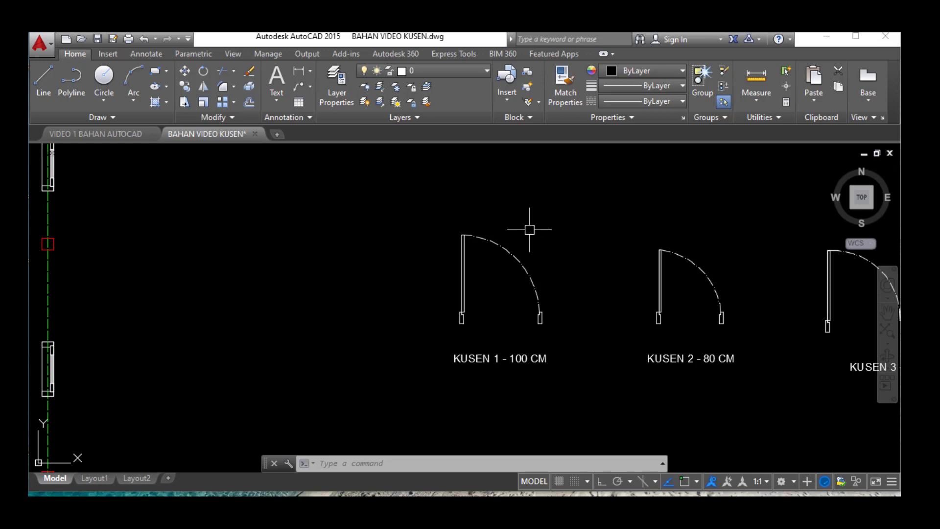
{"action": "left_click", "coordinate": [501, 245]}
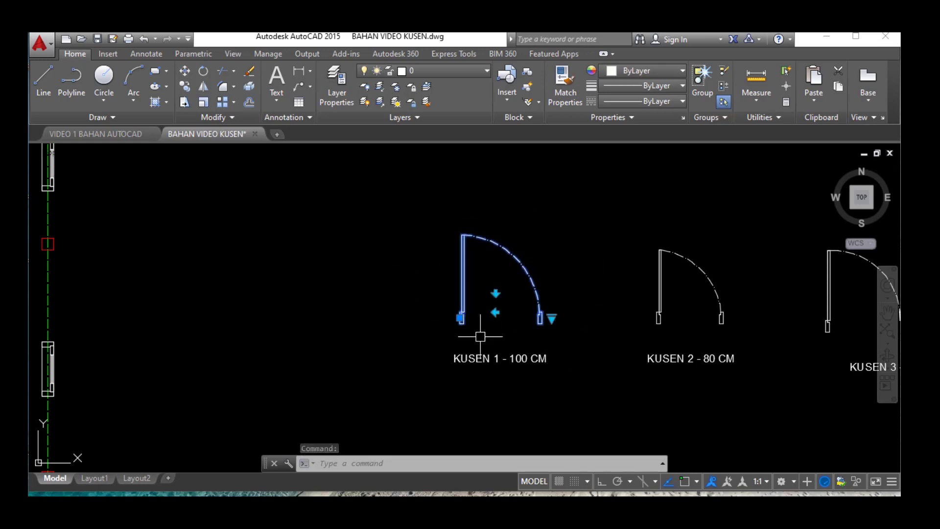
{"action": "scroll", "coordinate": [480, 332], "scroll_direction": "up", "scroll_amount": 2}
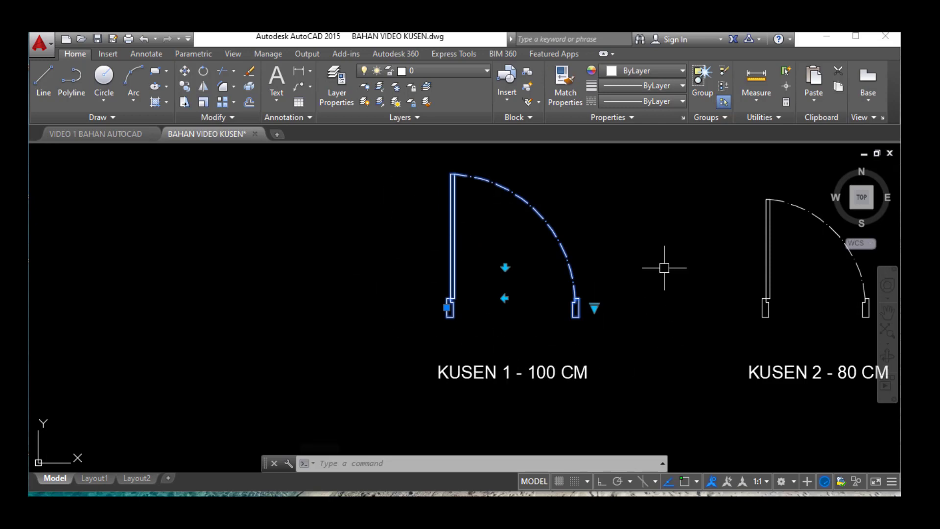
{"action": "left_click", "coordinate": [594, 307]}
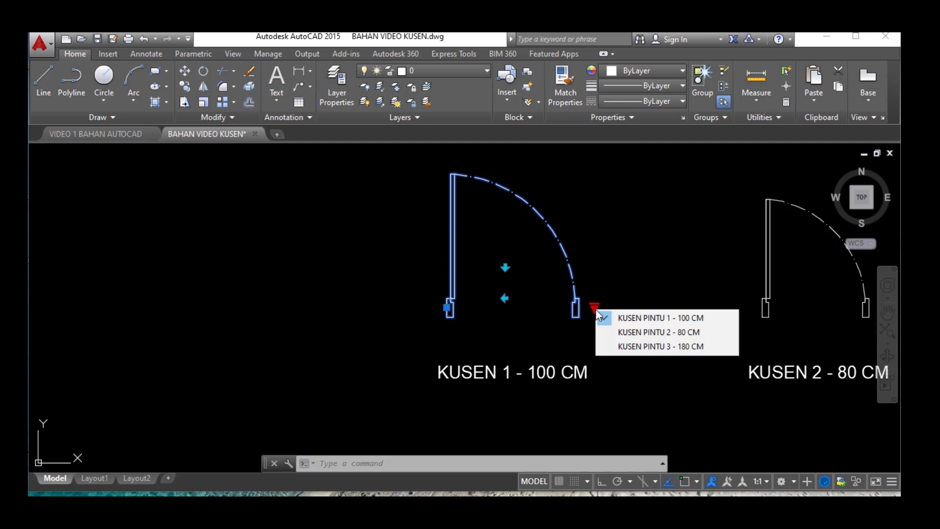
{"action": "left_click", "coordinate": [674, 334]}
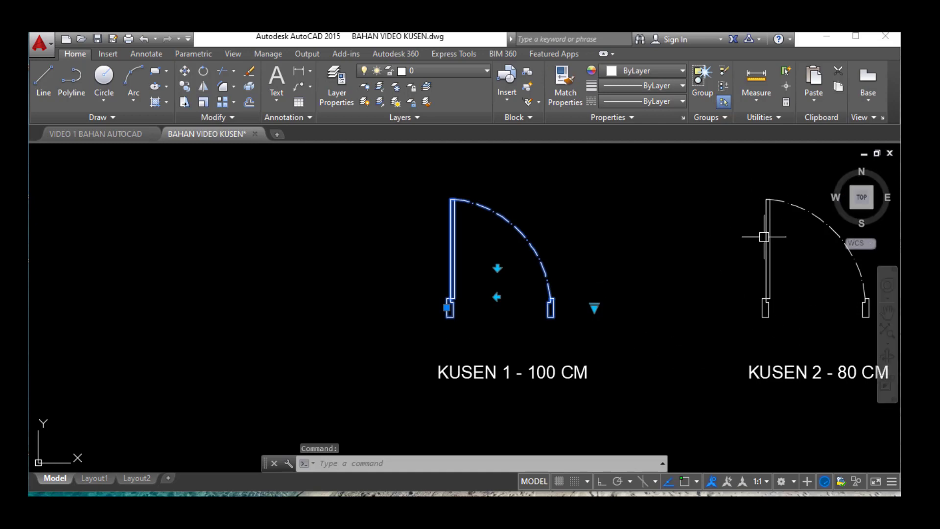
{"action": "left_click", "coordinate": [594, 306]}
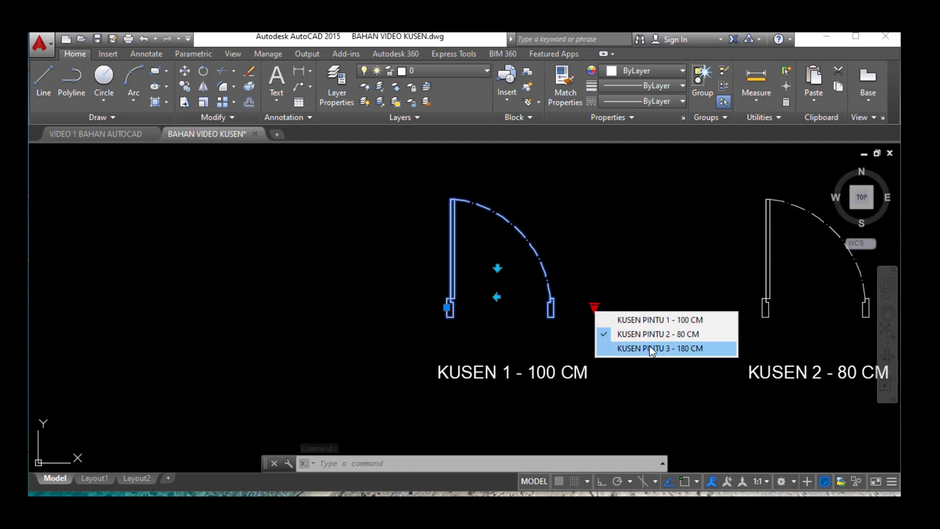
{"action": "left_click", "coordinate": [649, 347]}
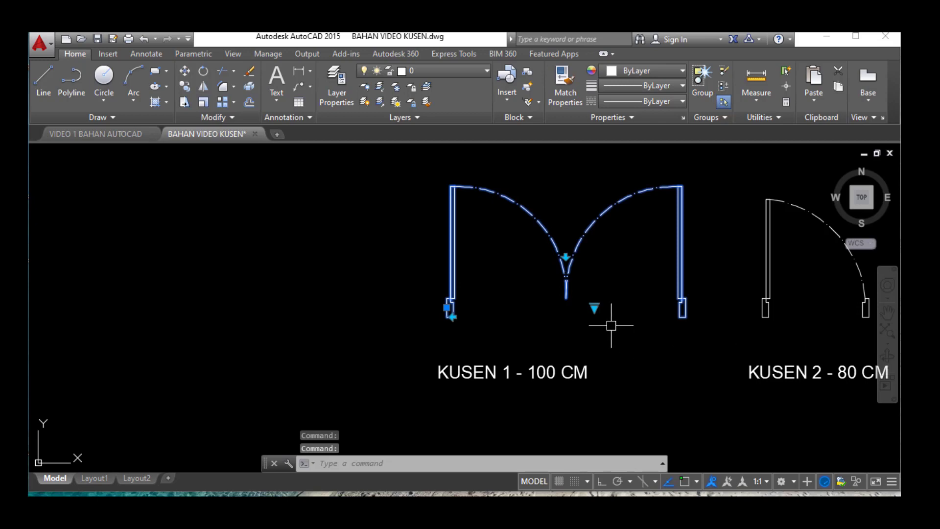
{"action": "left_click", "coordinate": [594, 307]}
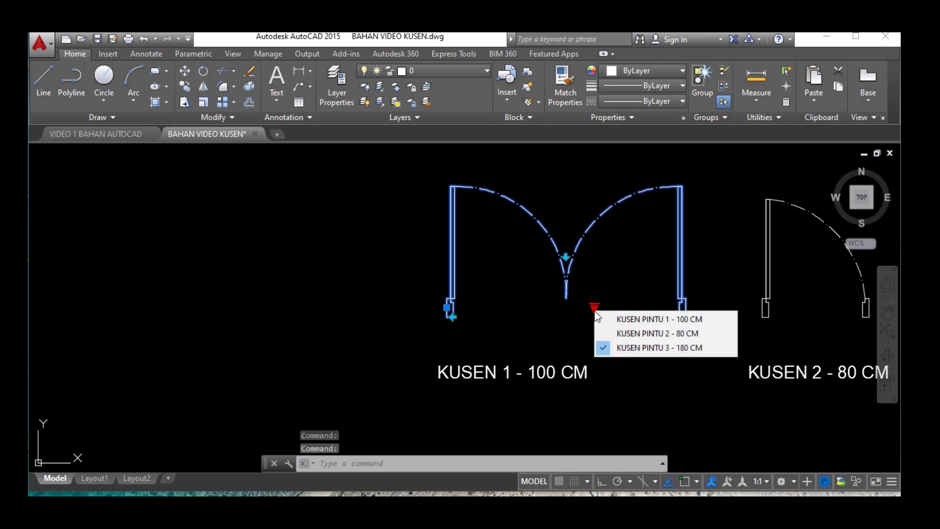
{"action": "left_click", "coordinate": [627, 321]}
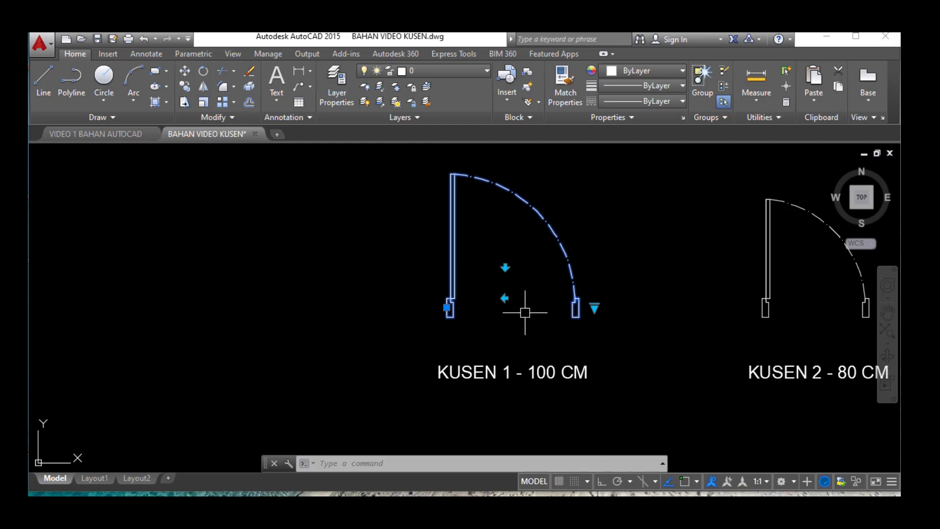
- Test both flip controls of the 100 cm door by mirroring it vertically and horizontally, and flip it back to its original orientation
{"action": "left_click", "coordinate": [505, 267]}
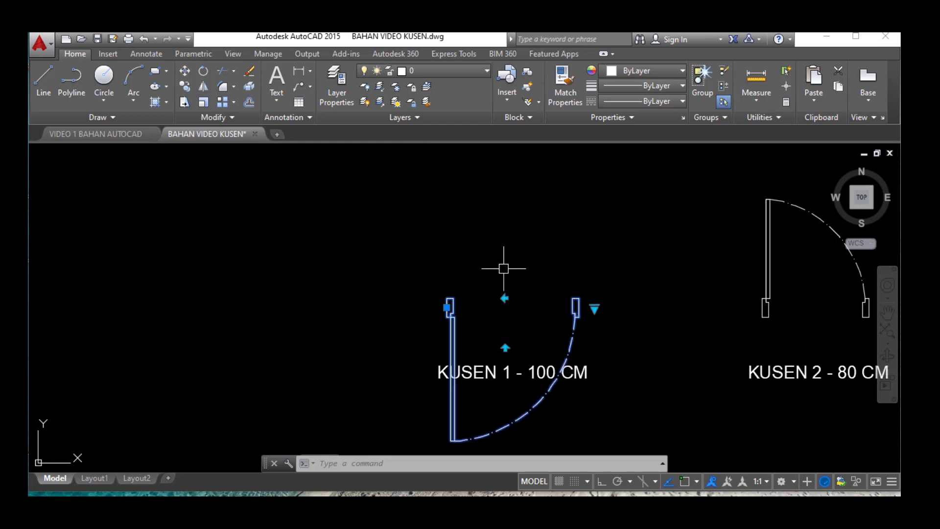
{"action": "left_click", "coordinate": [505, 300]}
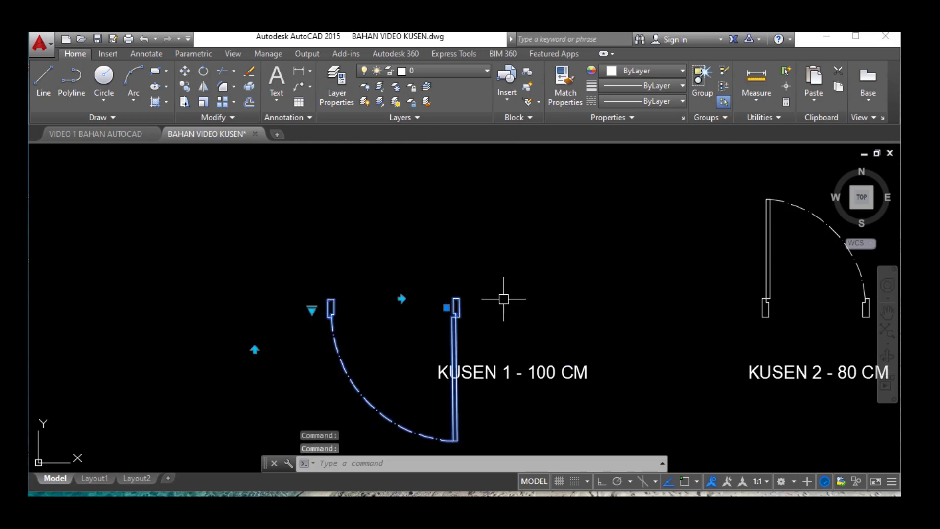
{"action": "left_click", "coordinate": [400, 298]}
{"action": "left_click", "coordinate": [504, 347]}
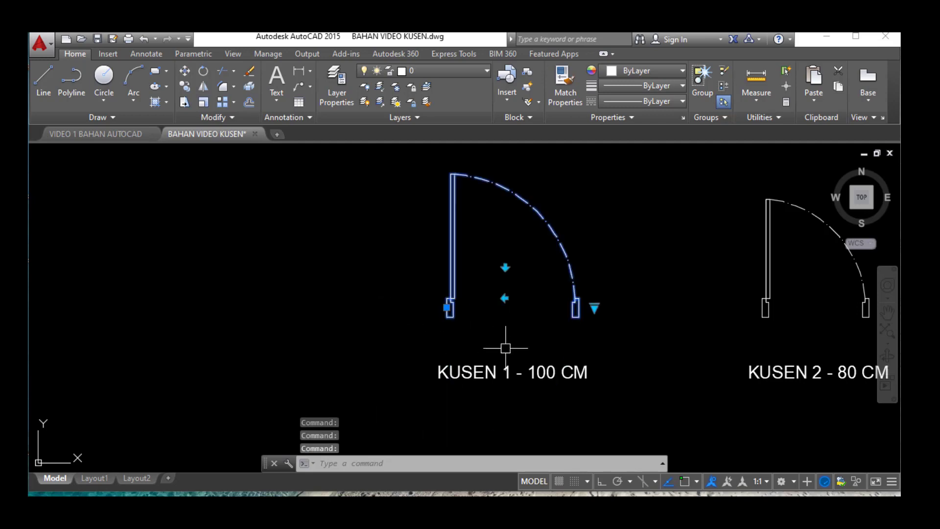
- Switch the door block to KUSEN PINTU 2 - 80 CM and test both flip controls, returning the door to its original orientation
{"action": "left_click", "coordinate": [594, 307]}
{"action": "left_click", "coordinate": [626, 332]}
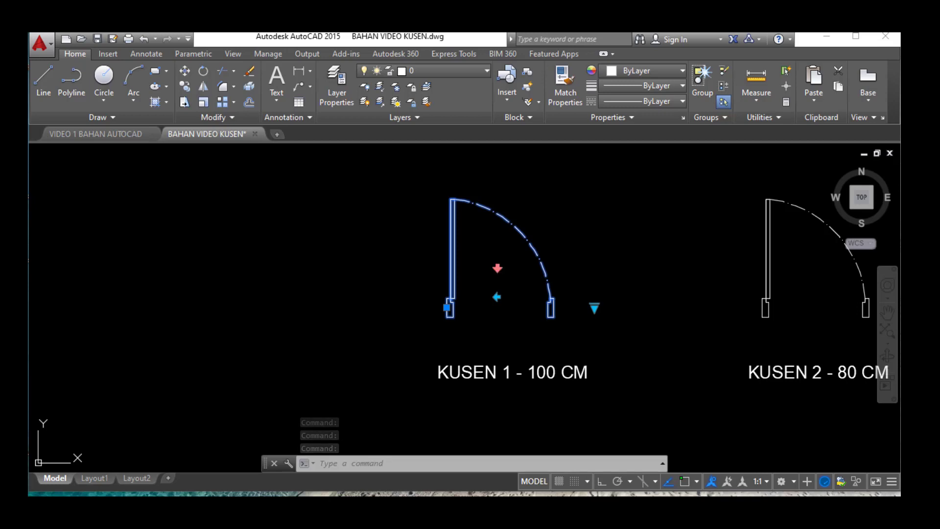
{"action": "left_click", "coordinate": [497, 267]}
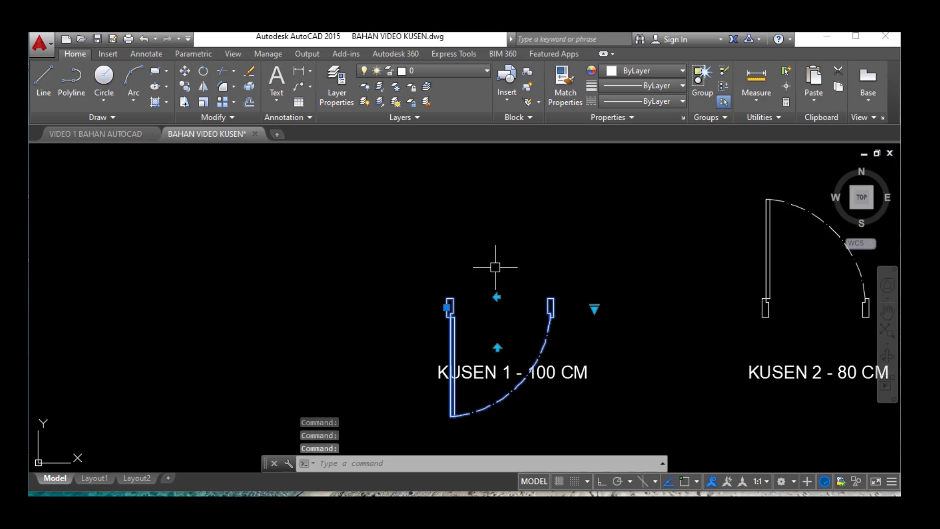
{"action": "left_click", "coordinate": [496, 296]}
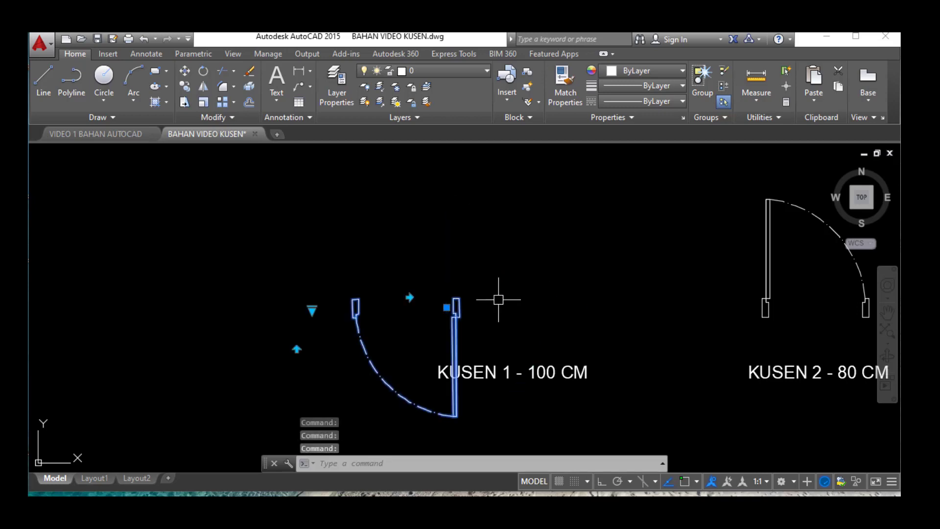
{"action": "left_click", "coordinate": [406, 295]}
{"action": "left_click", "coordinate": [497, 347]}
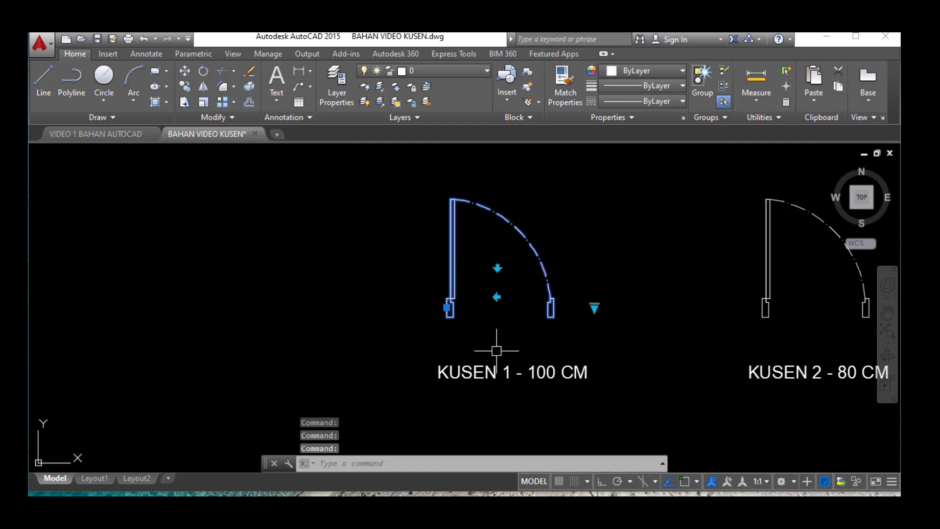
- Test both flip controls of the KUSEN PINTU 3 - 180 CM state, restore its orientation, and set the block back to KUSEN PINTU 1 - 100 CM
{"action": "left_click", "coordinate": [595, 309]}
{"action": "left_click", "coordinate": [631, 345]}
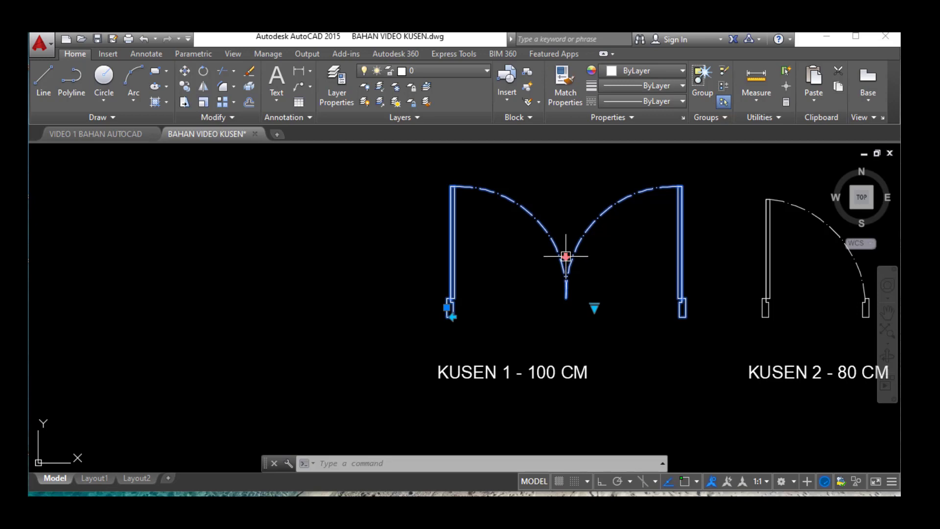
{"action": "key", "text": "ctrl+z"}
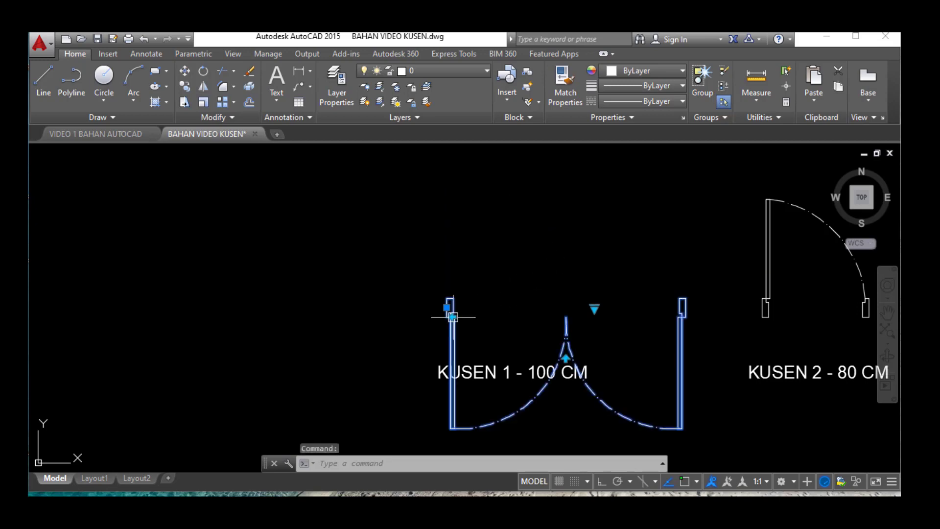
{"action": "key", "text": "ctrl+z"}
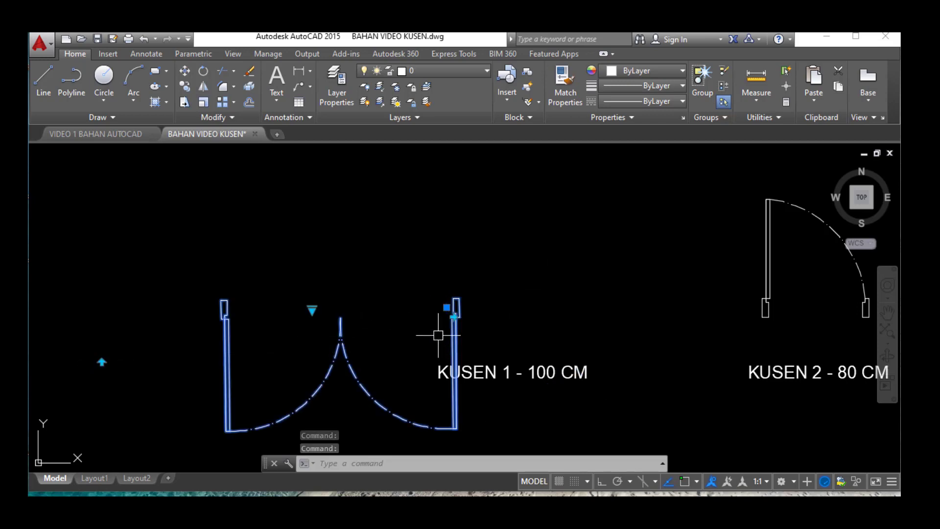
{"action": "key", "text": "ctrl+y"}
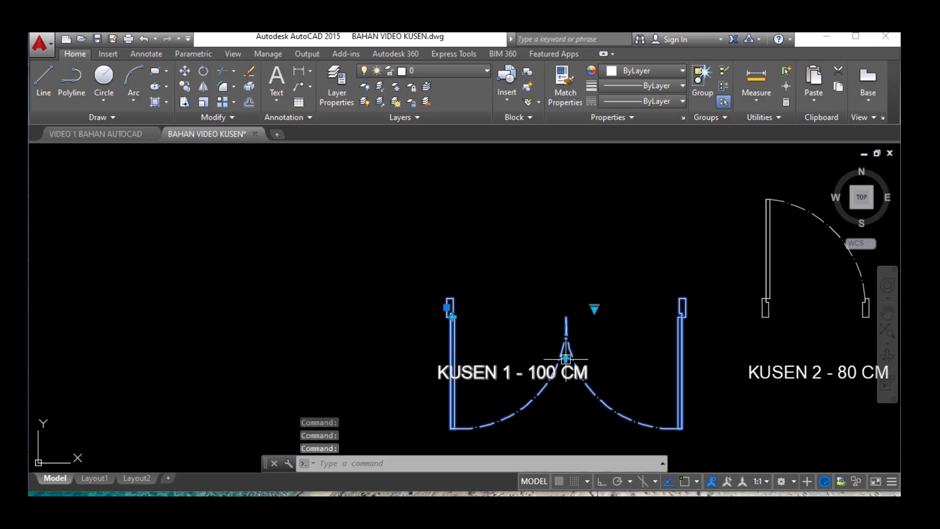
{"action": "left_click", "coordinate": [565, 358]}
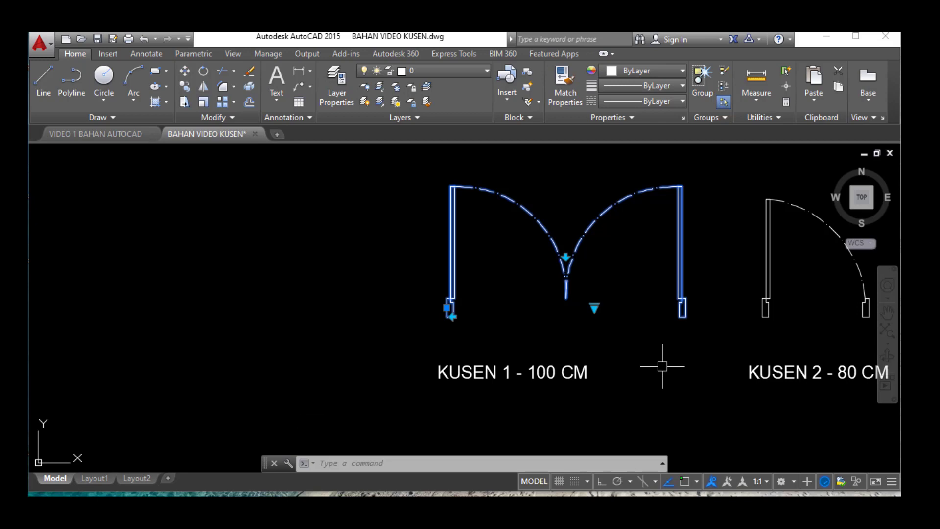
{"action": "left_click", "coordinate": [593, 307]}
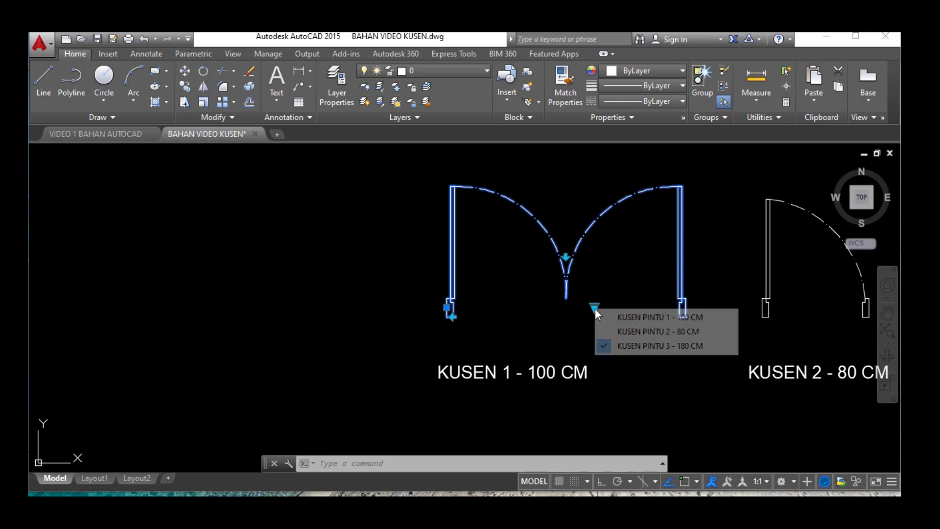
{"action": "left_click", "coordinate": [639, 315]}
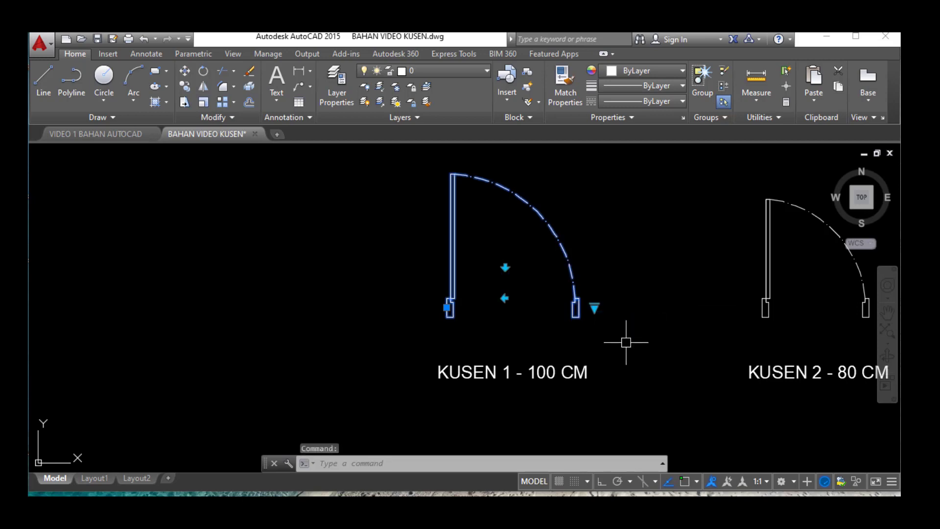